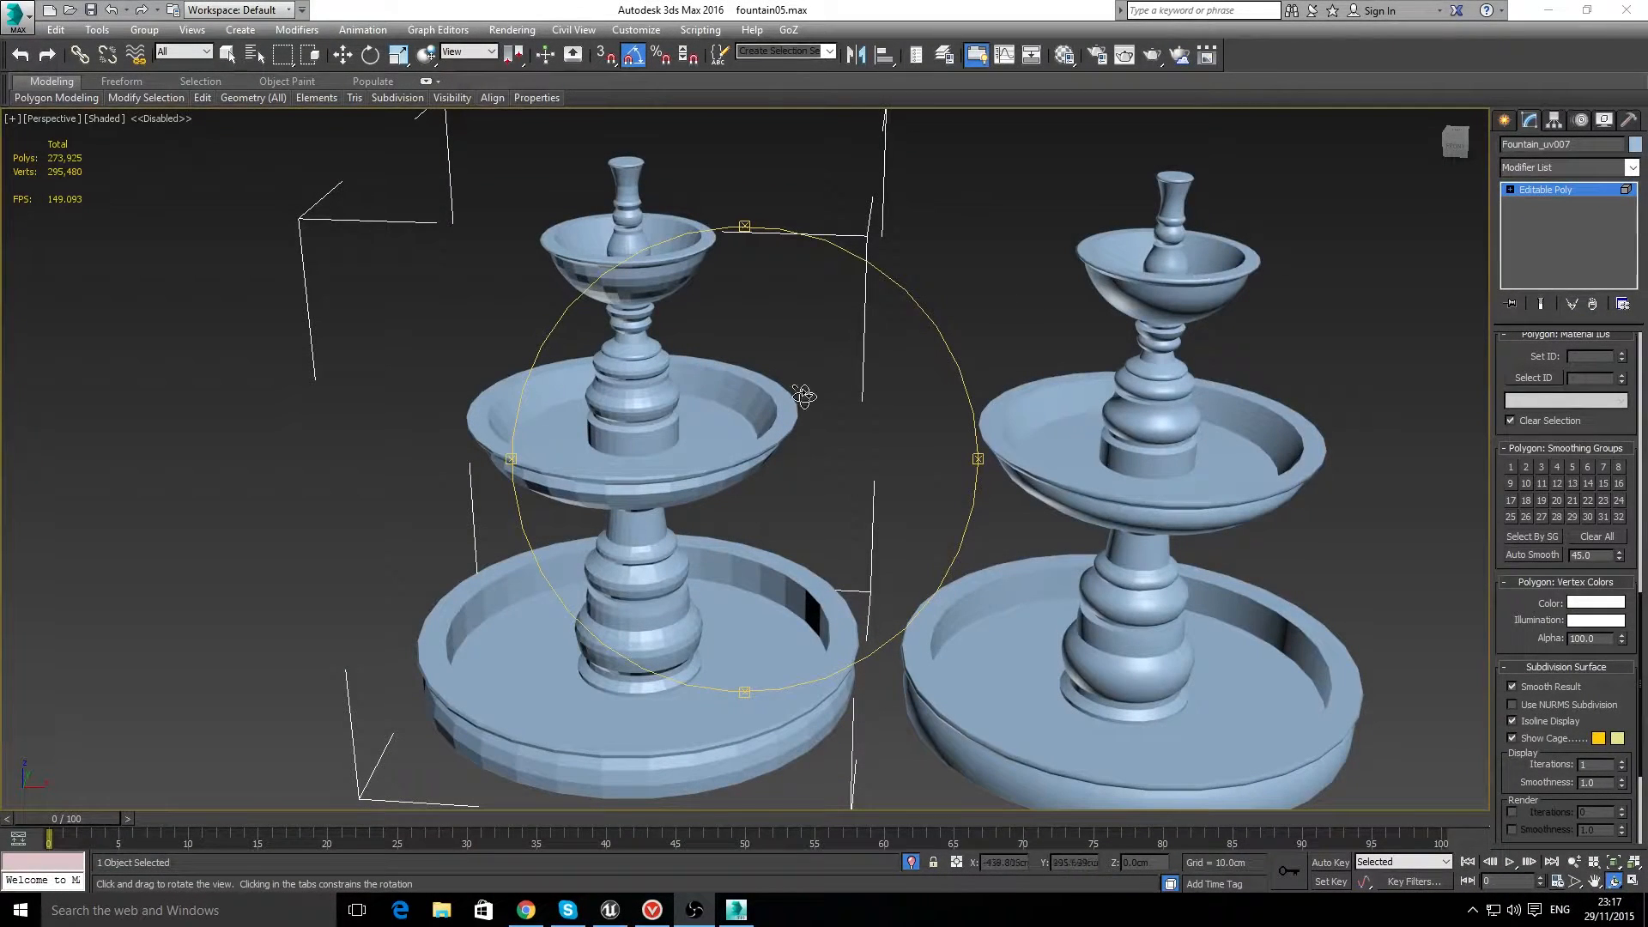
# Step: Compare the shading of the faceted and smooth fountains from a low side angle and up close
pyautogui.click(342, 56)
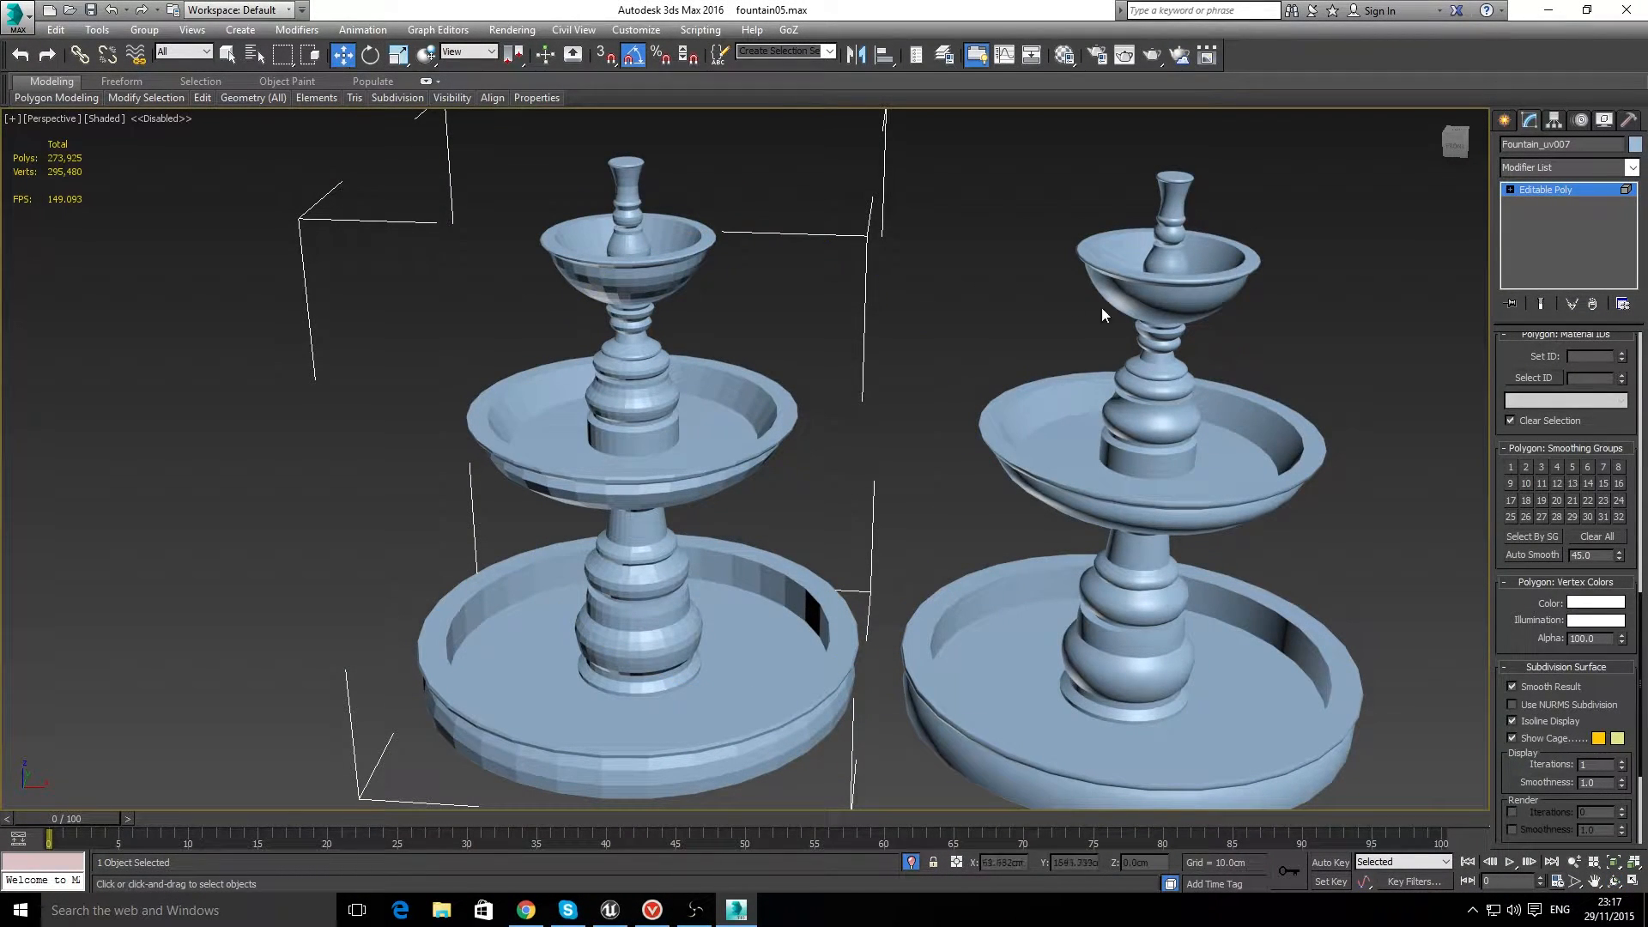
pyautogui.click(1319, 221)
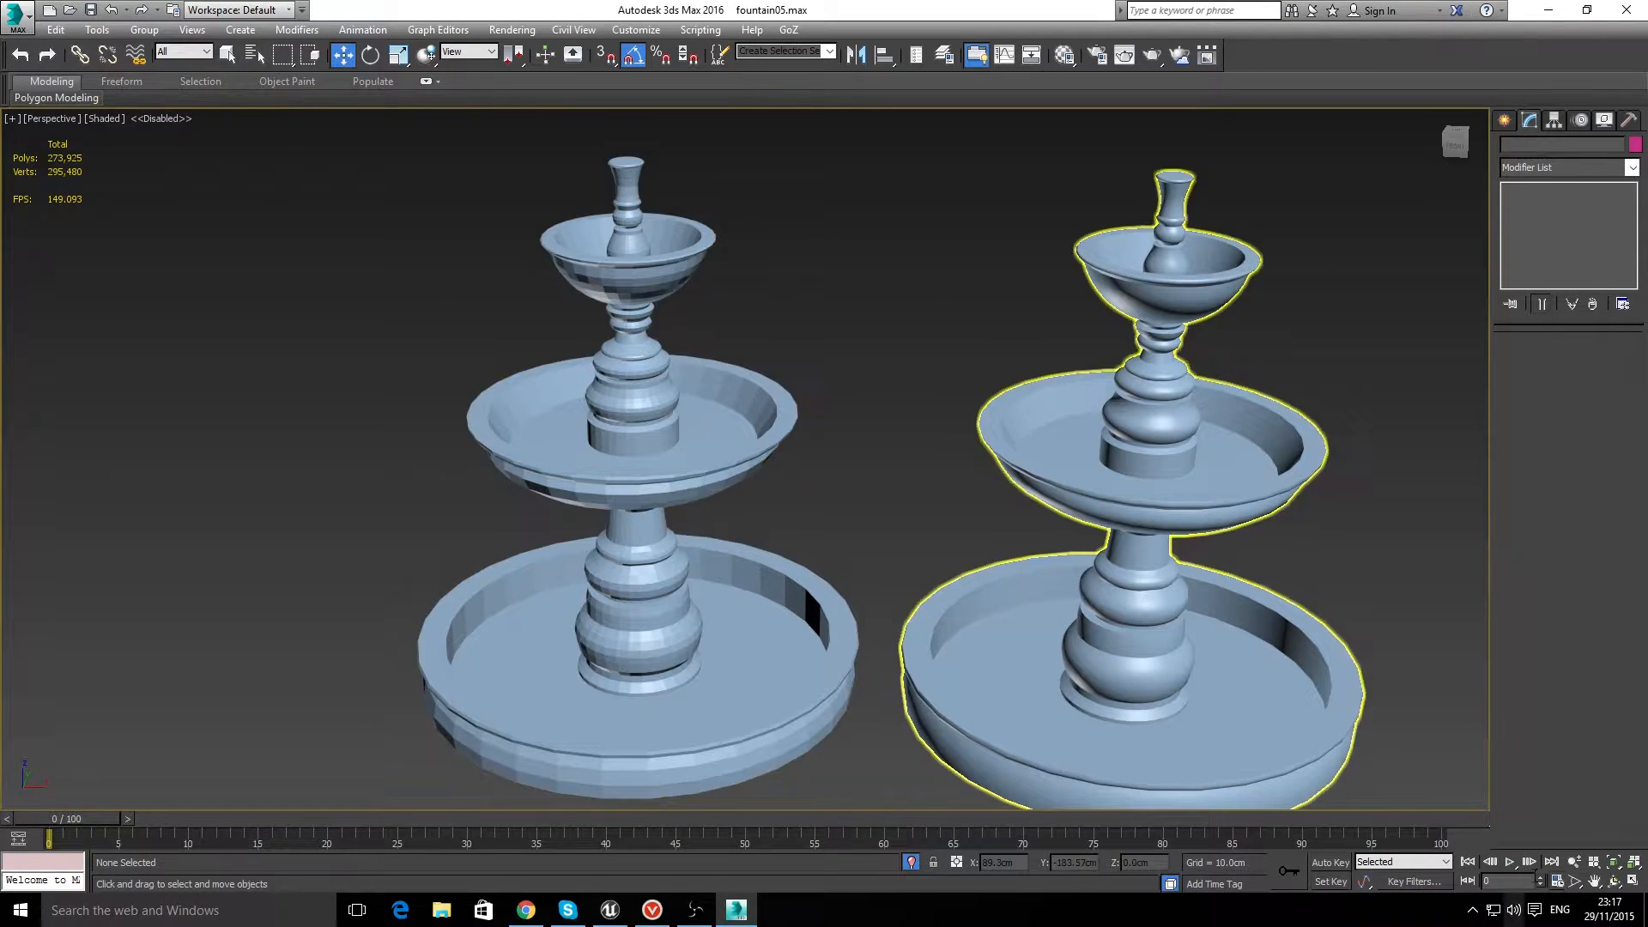
pyautogui.click(1614, 882)
pyautogui.moveTo(672, 508); pyautogui.dragTo(738, 493)
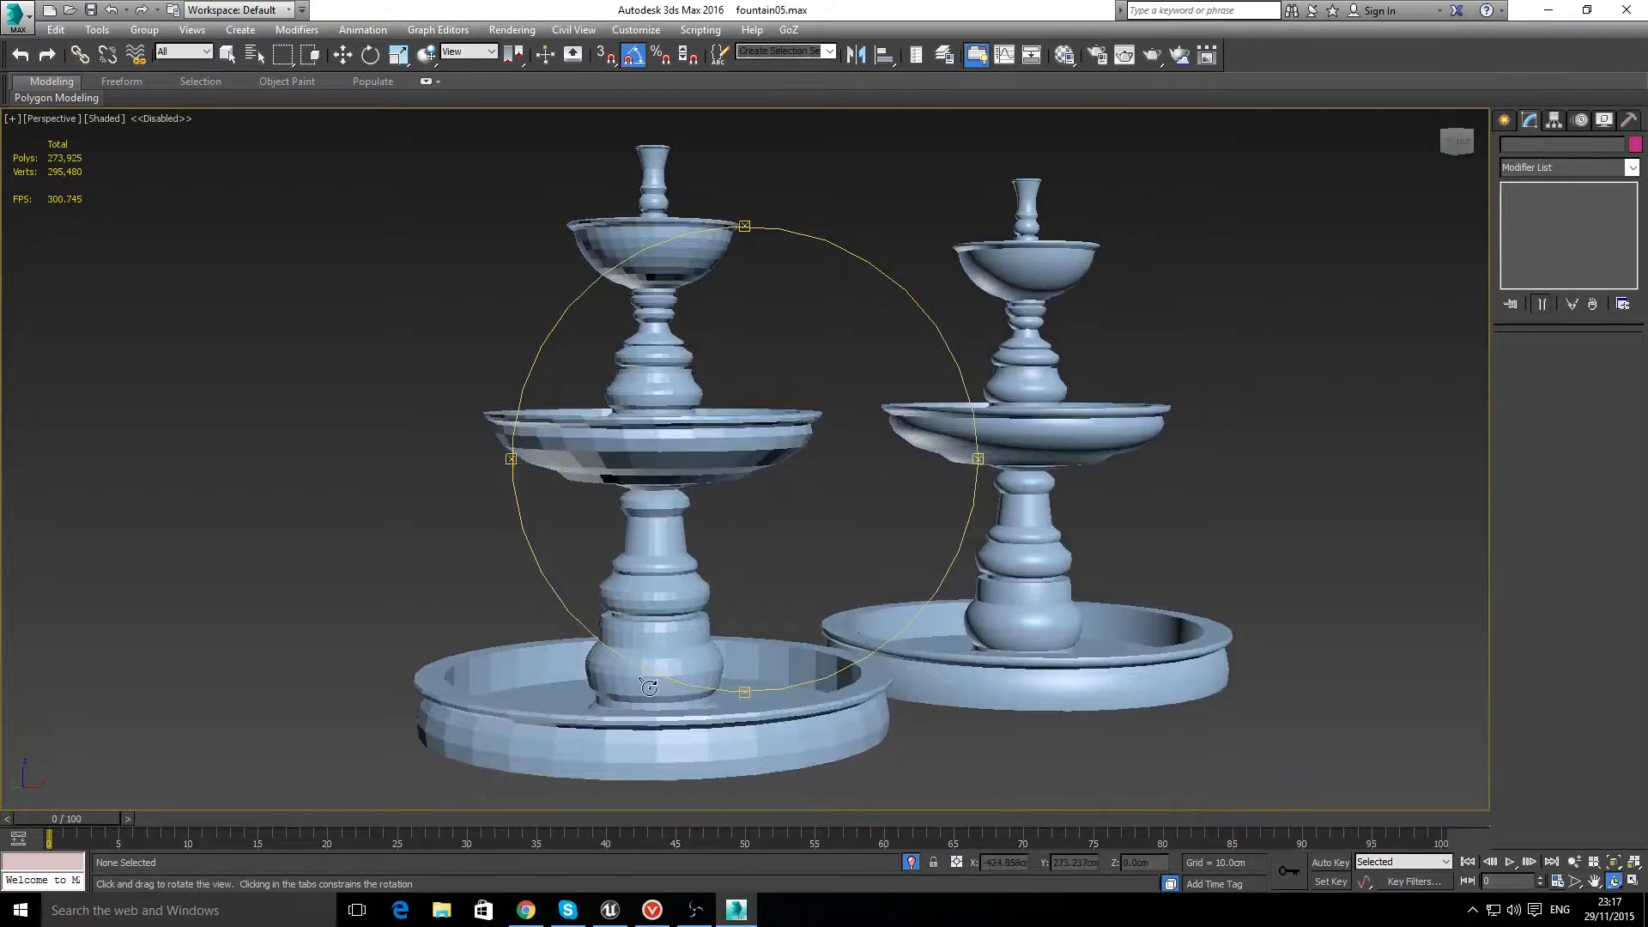
pyautogui.scroll(5, 678, 661)
pyautogui.scroll(-2, 661, 636)
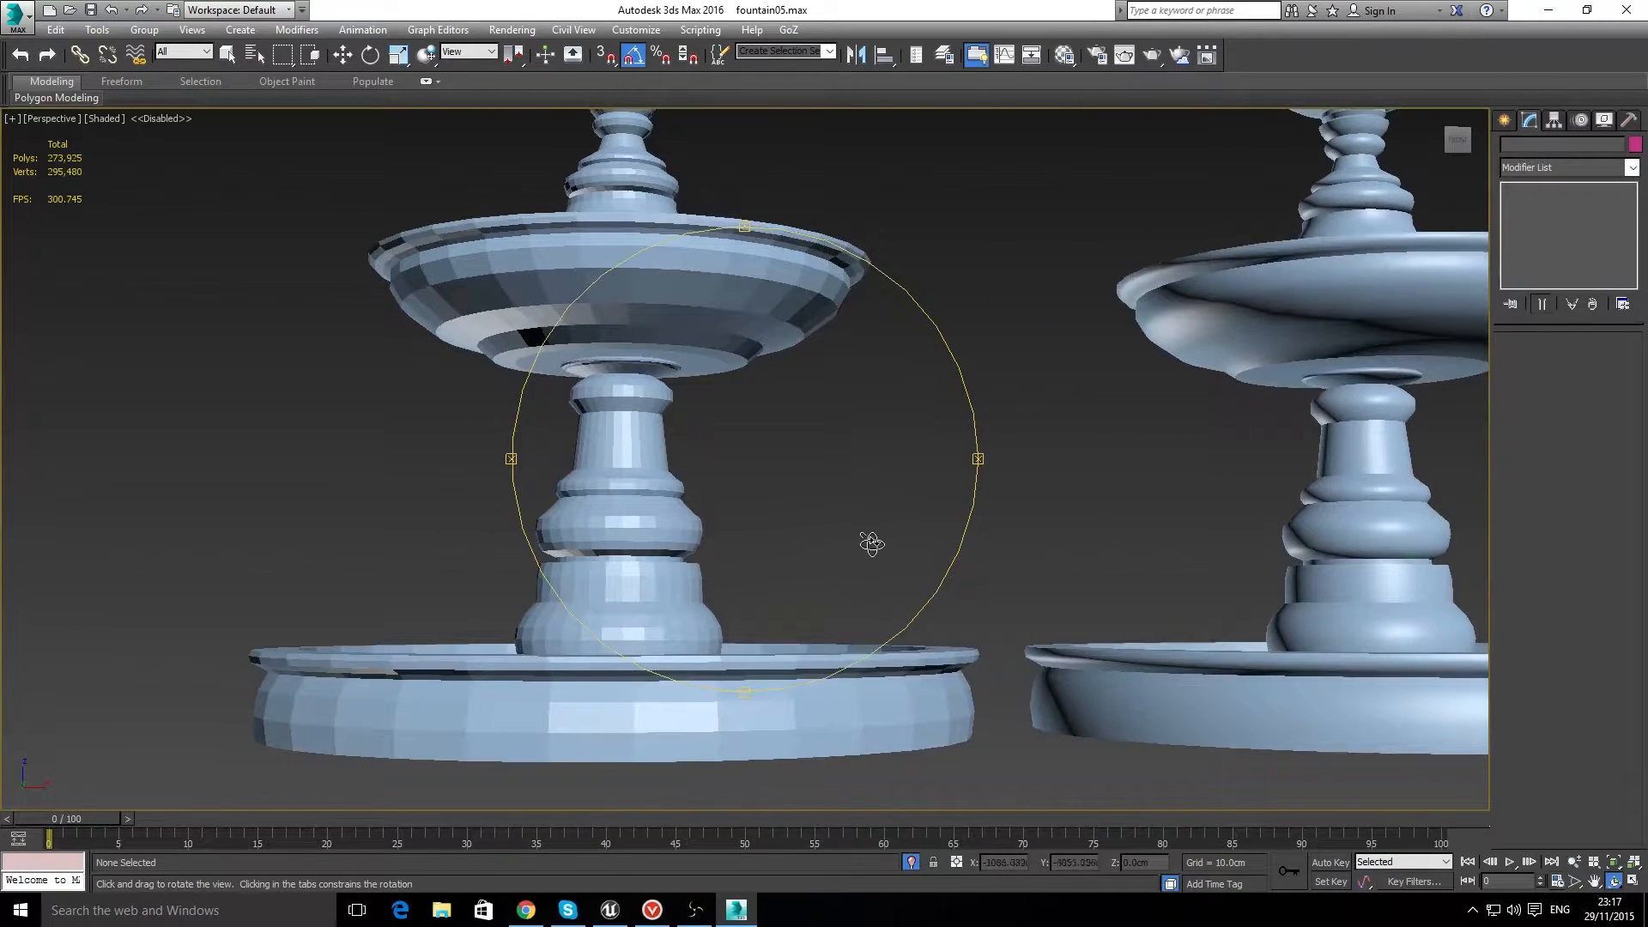
pyautogui.scroll(-4, 849, 536)
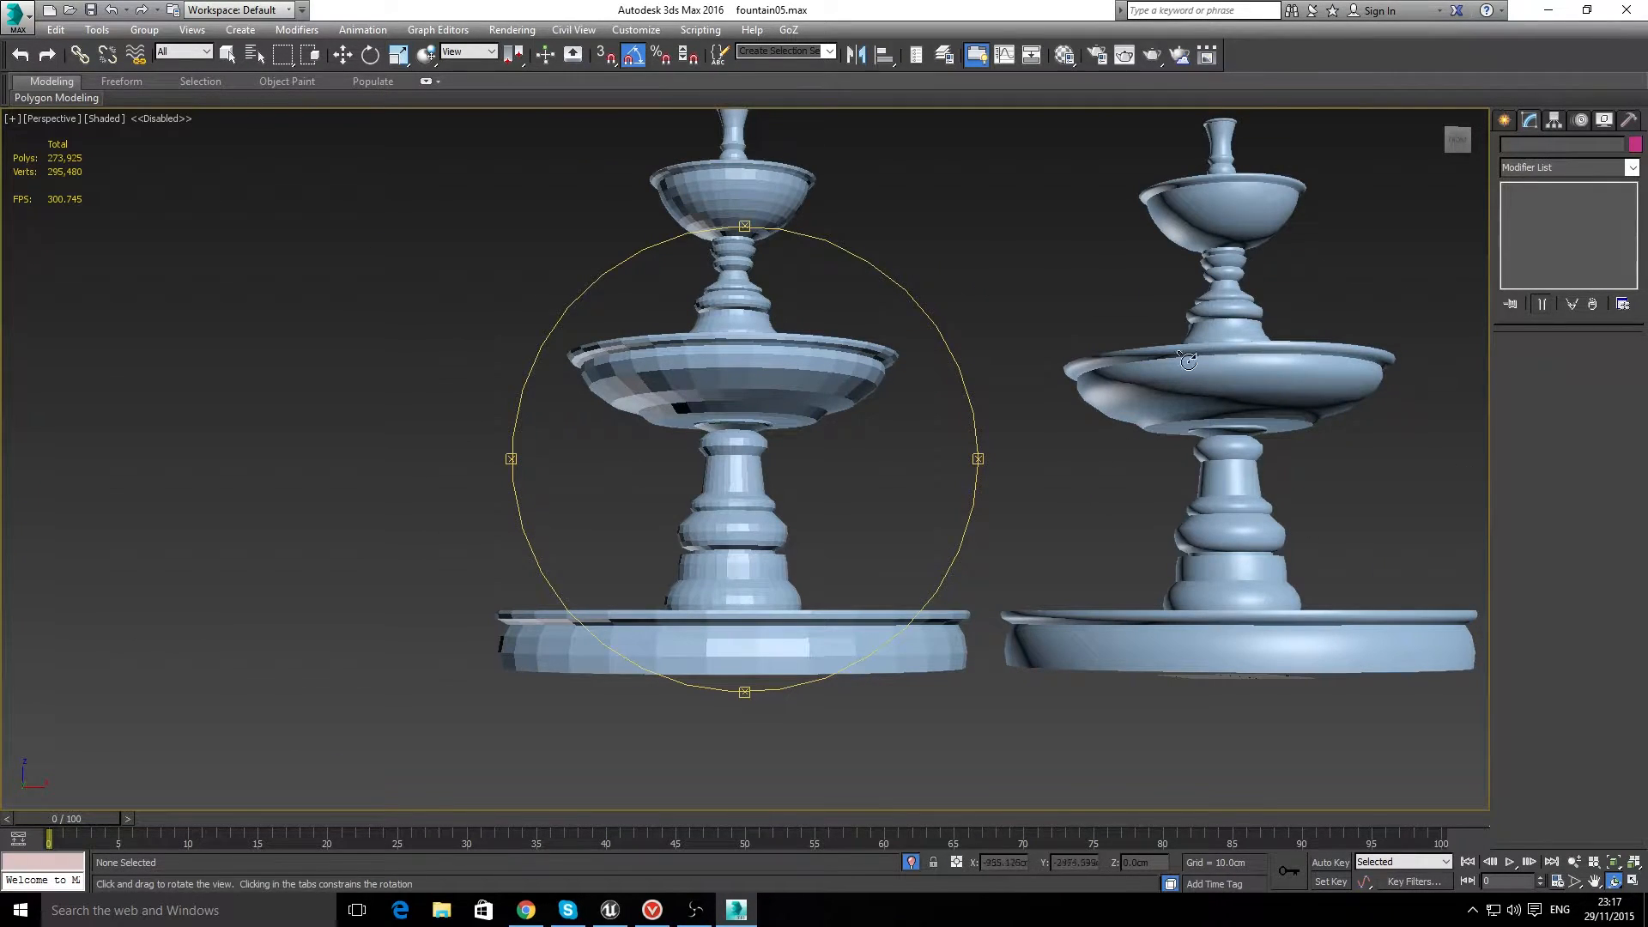
# Step: Apply a TurboSmooth modifier to the faceted fountain
pyautogui.click(341, 55)
pyautogui.click(729, 418)
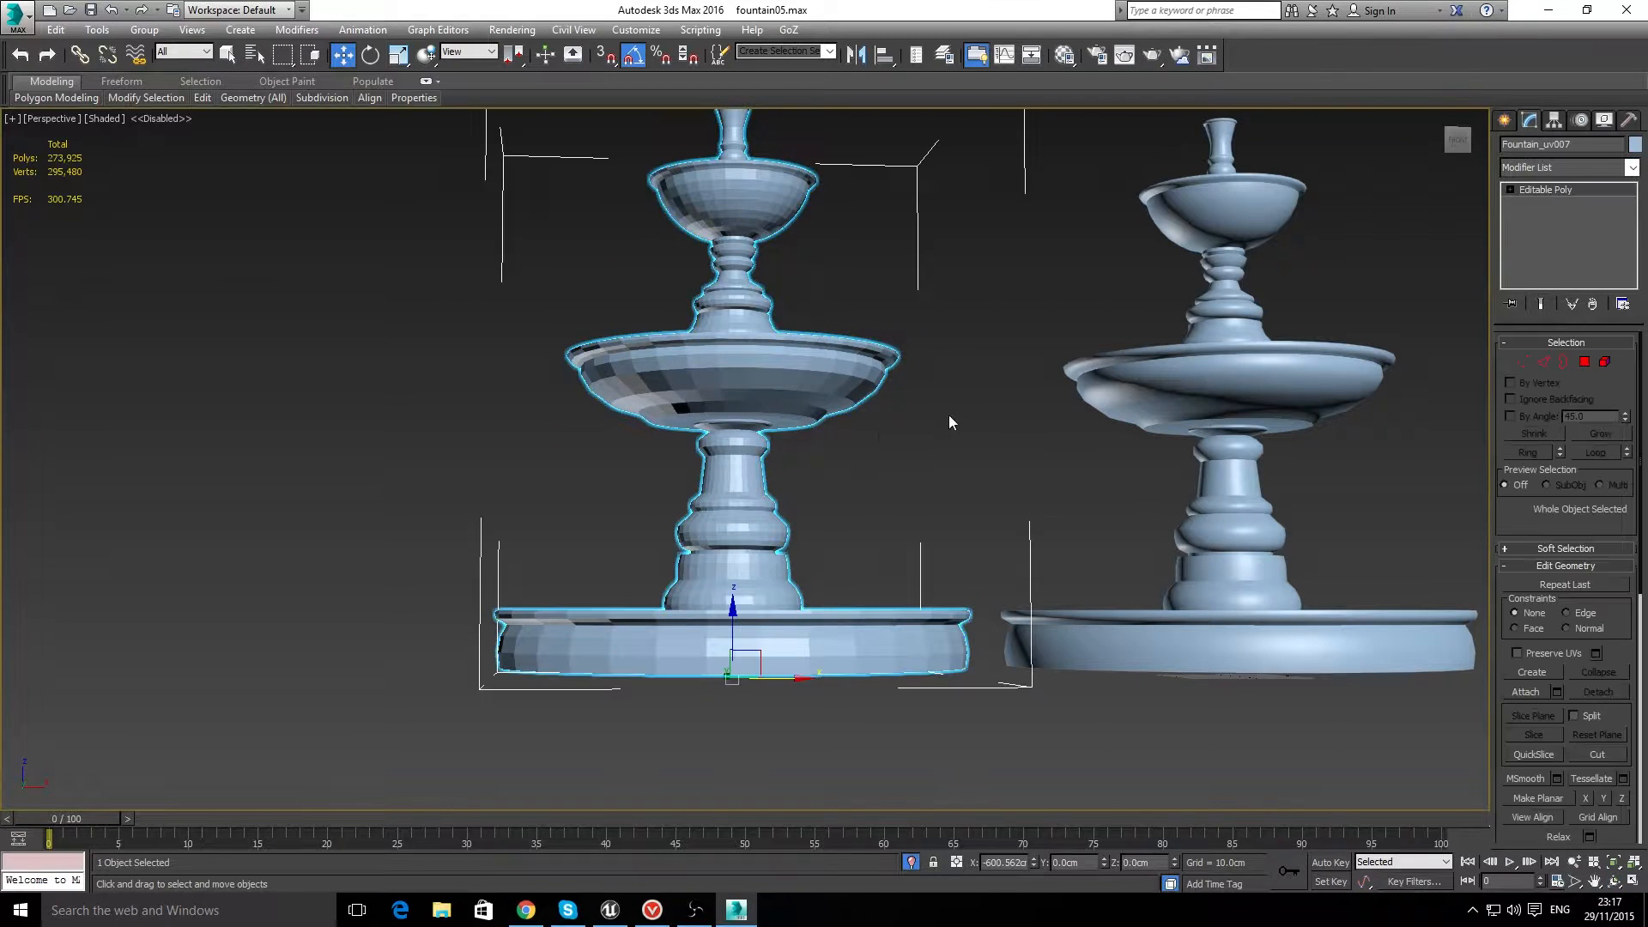
pyautogui.scroll(-4, 992, 448)
pyautogui.scroll(3, 1095, 475)
pyautogui.scroll(2, 892, 423)
pyautogui.scroll(-1, 957, 426)
pyautogui.scroll(1, 1206, 398)
pyautogui.scroll(-1, 1209, 395)
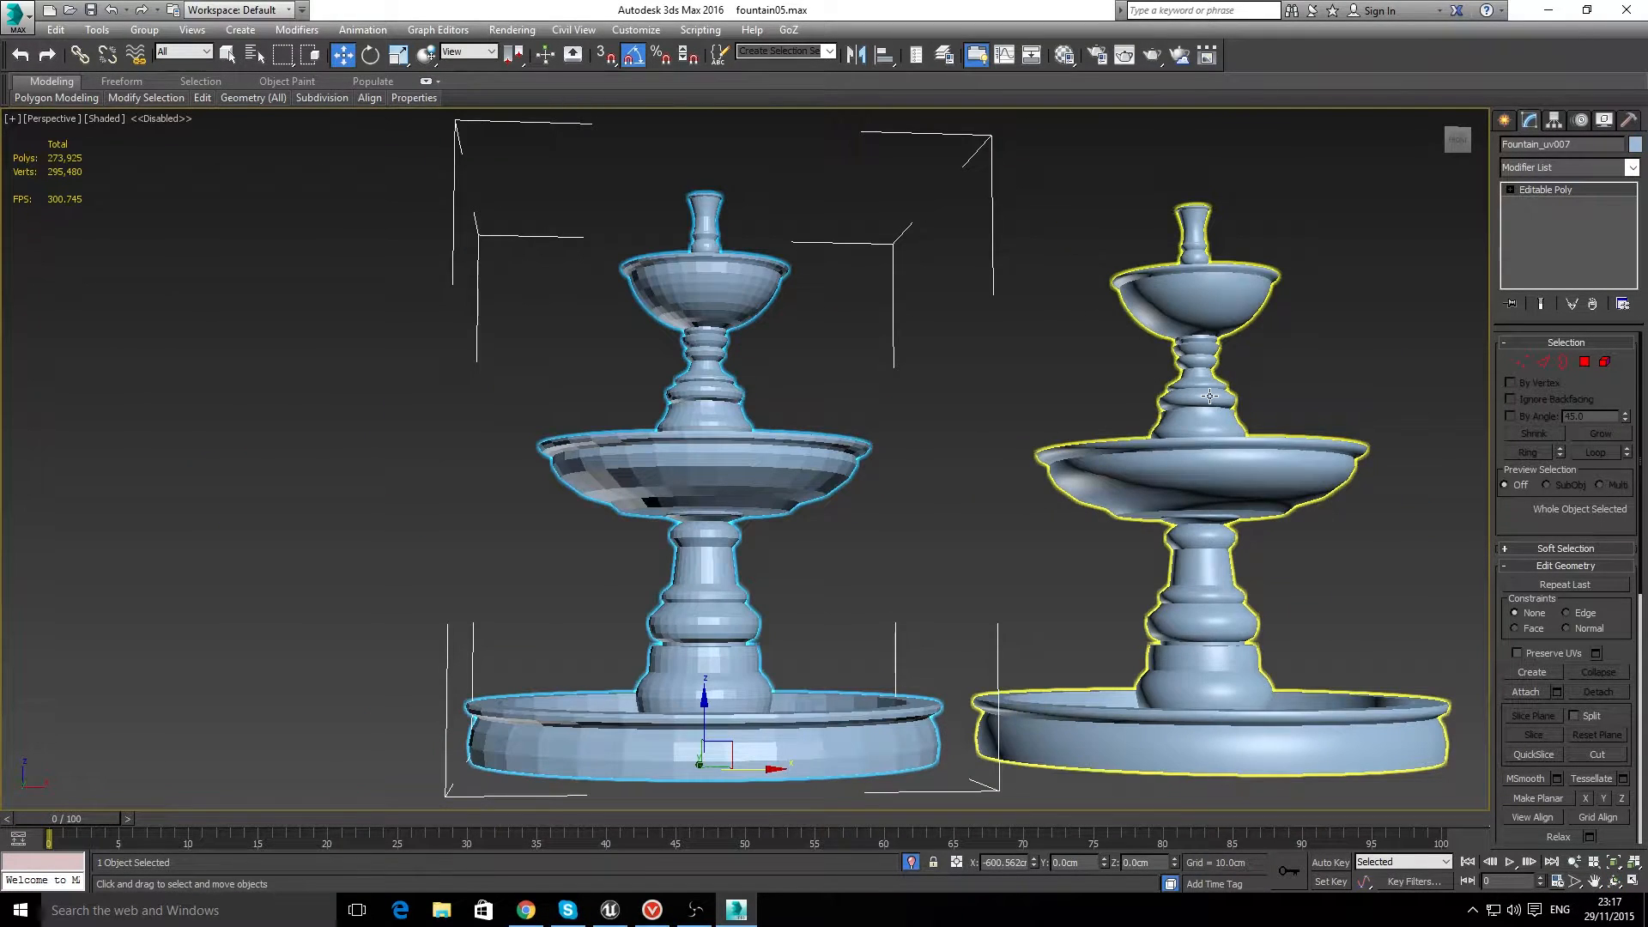
pyautogui.click(1547, 166)
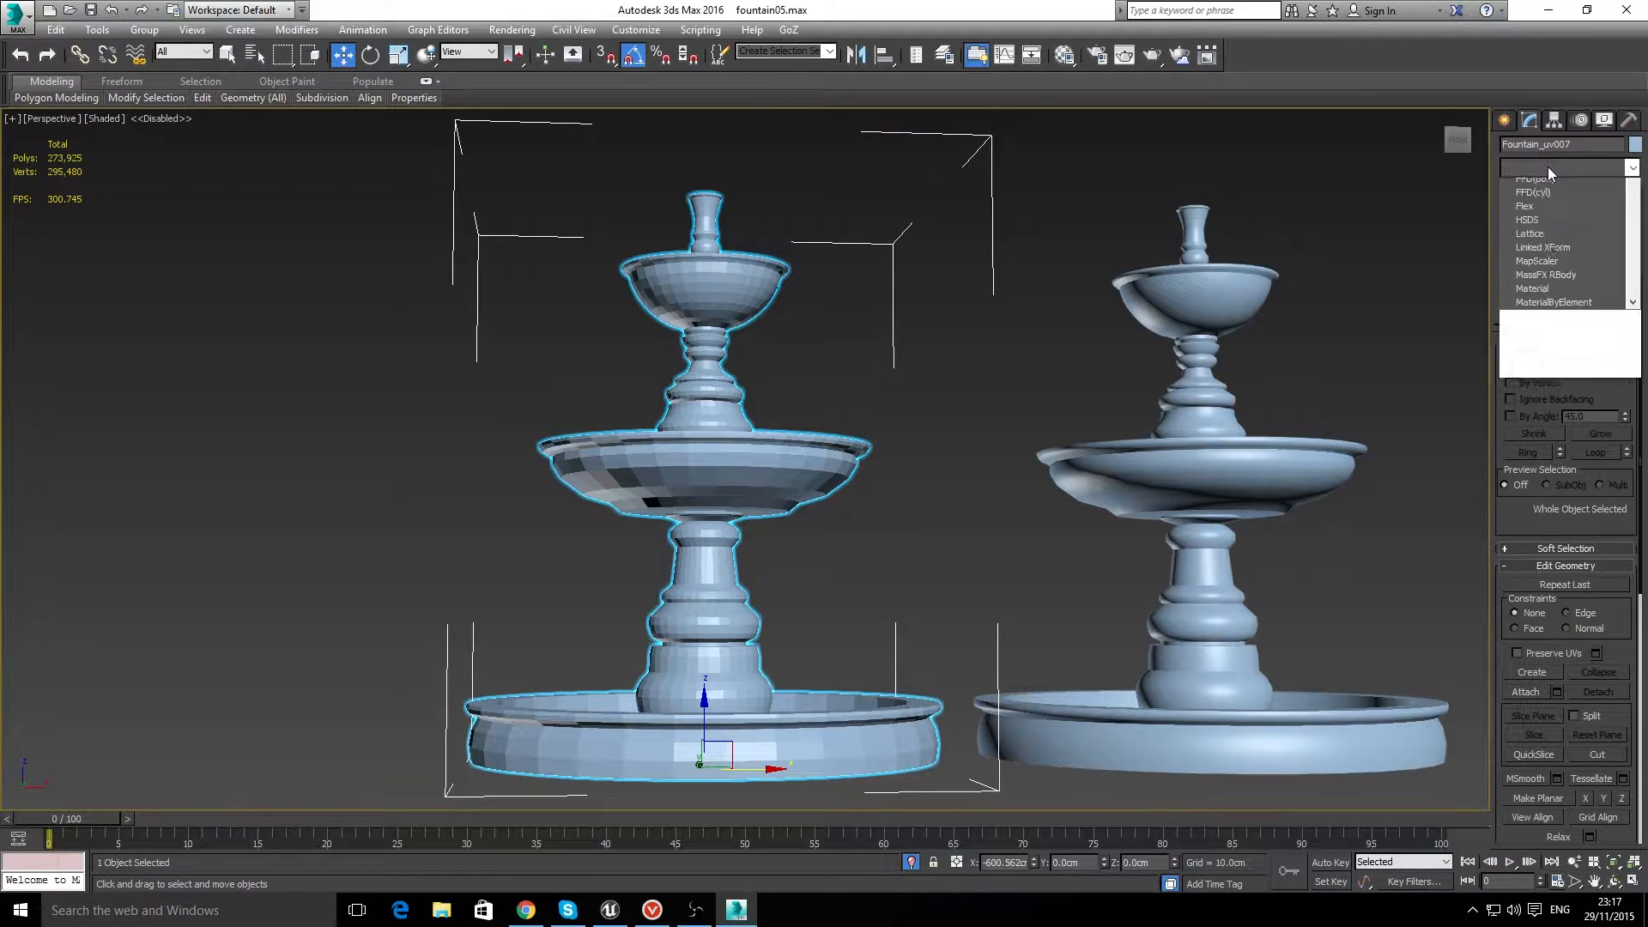
pyautogui.scroll(-5, 1545, 258)
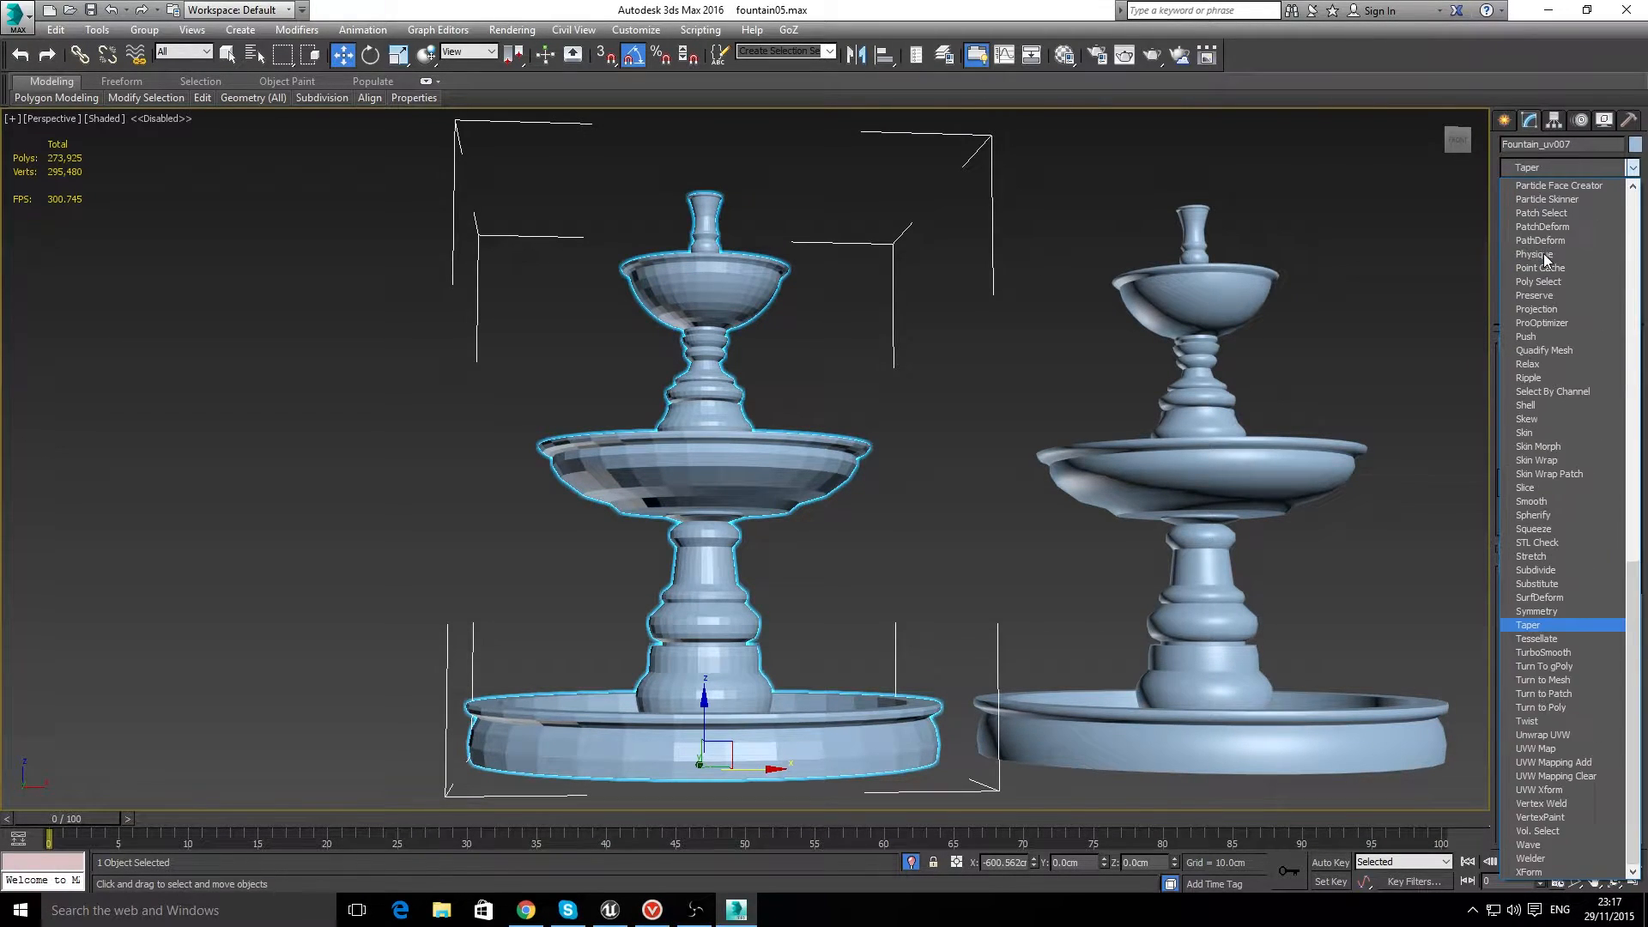
pyautogui.click(1534, 652)
pyautogui.click(1366, 372)
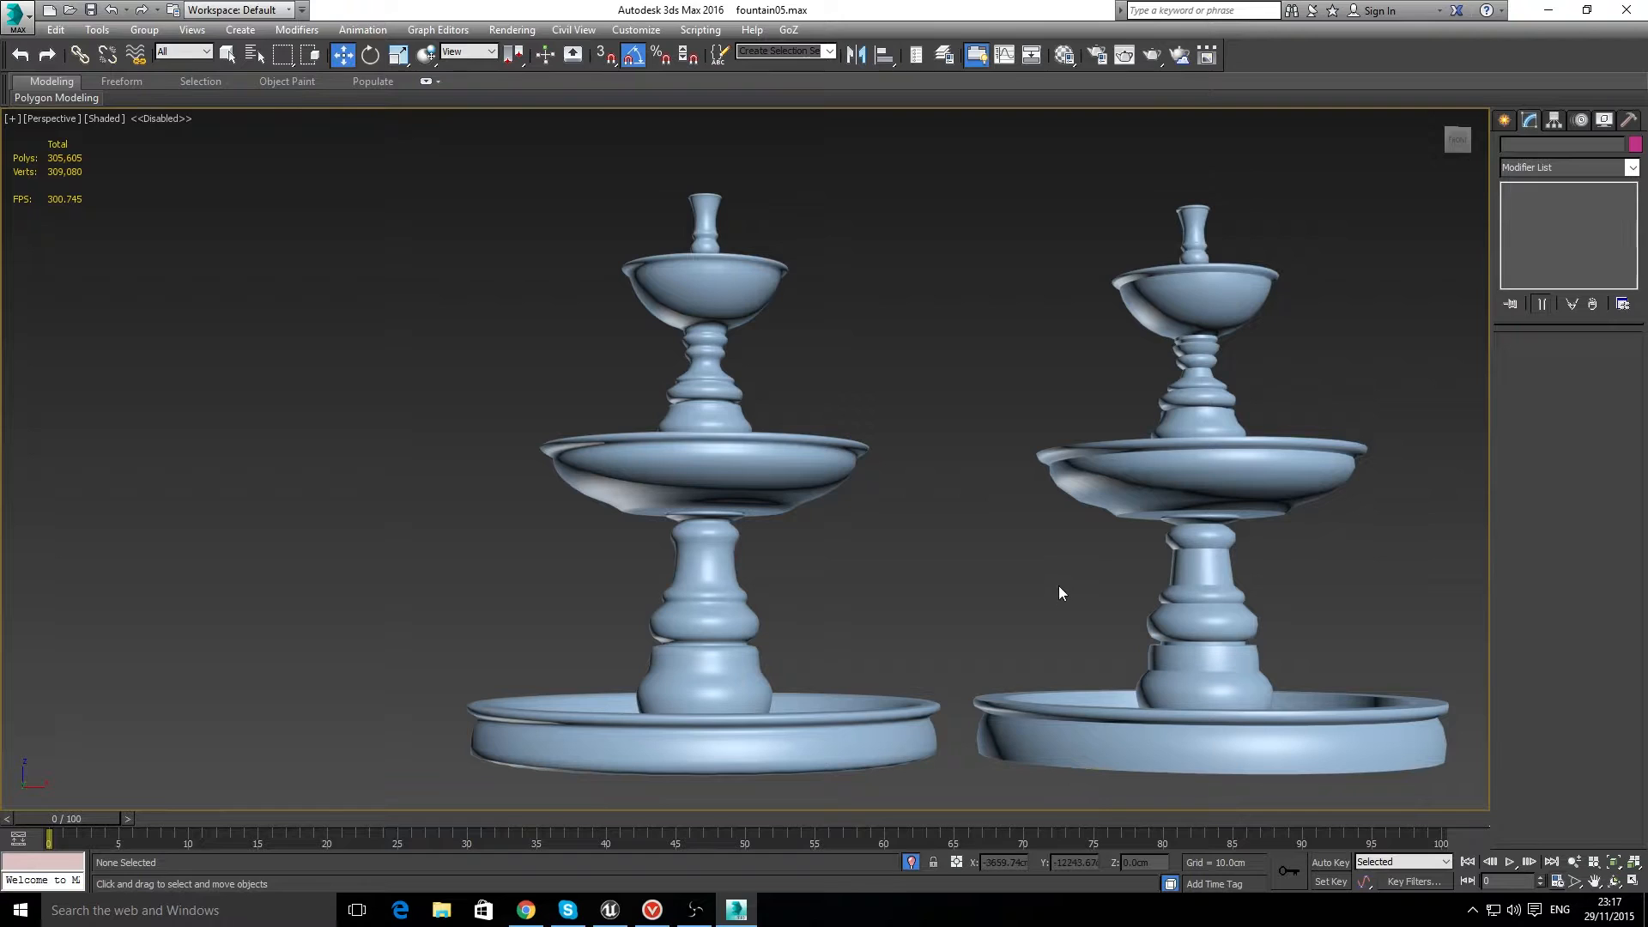
# Step: Display edged faces in the shaded viewport and select the TurboSmooth fountain to examine its mesh density
pyautogui.click(725, 421)
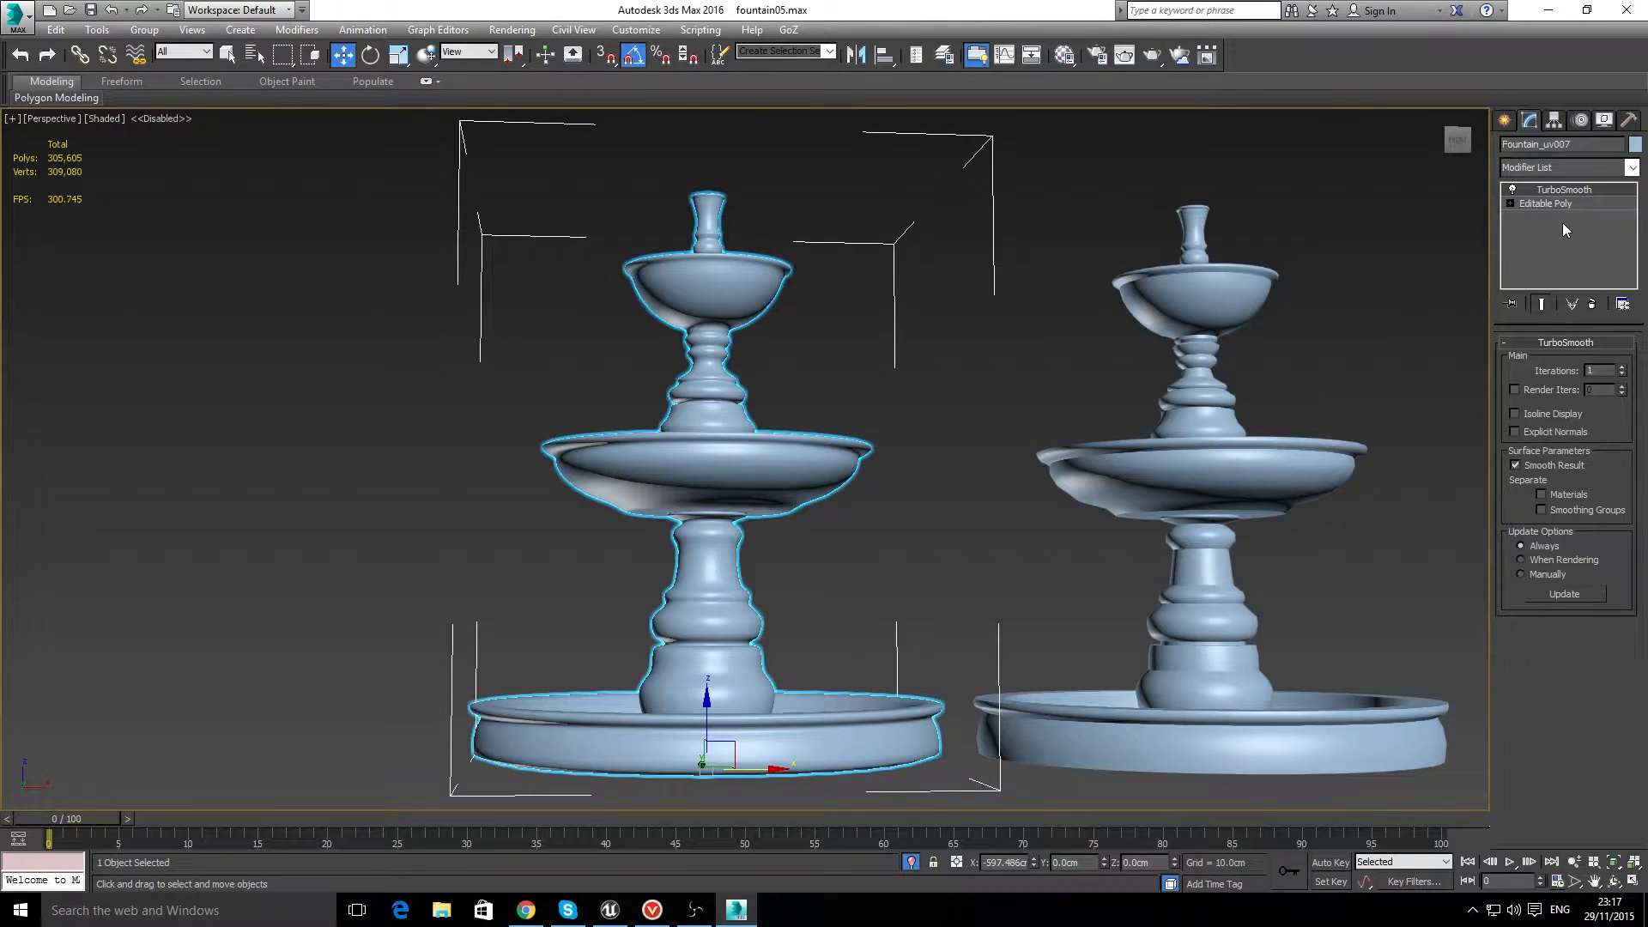
pyautogui.click(854, 242)
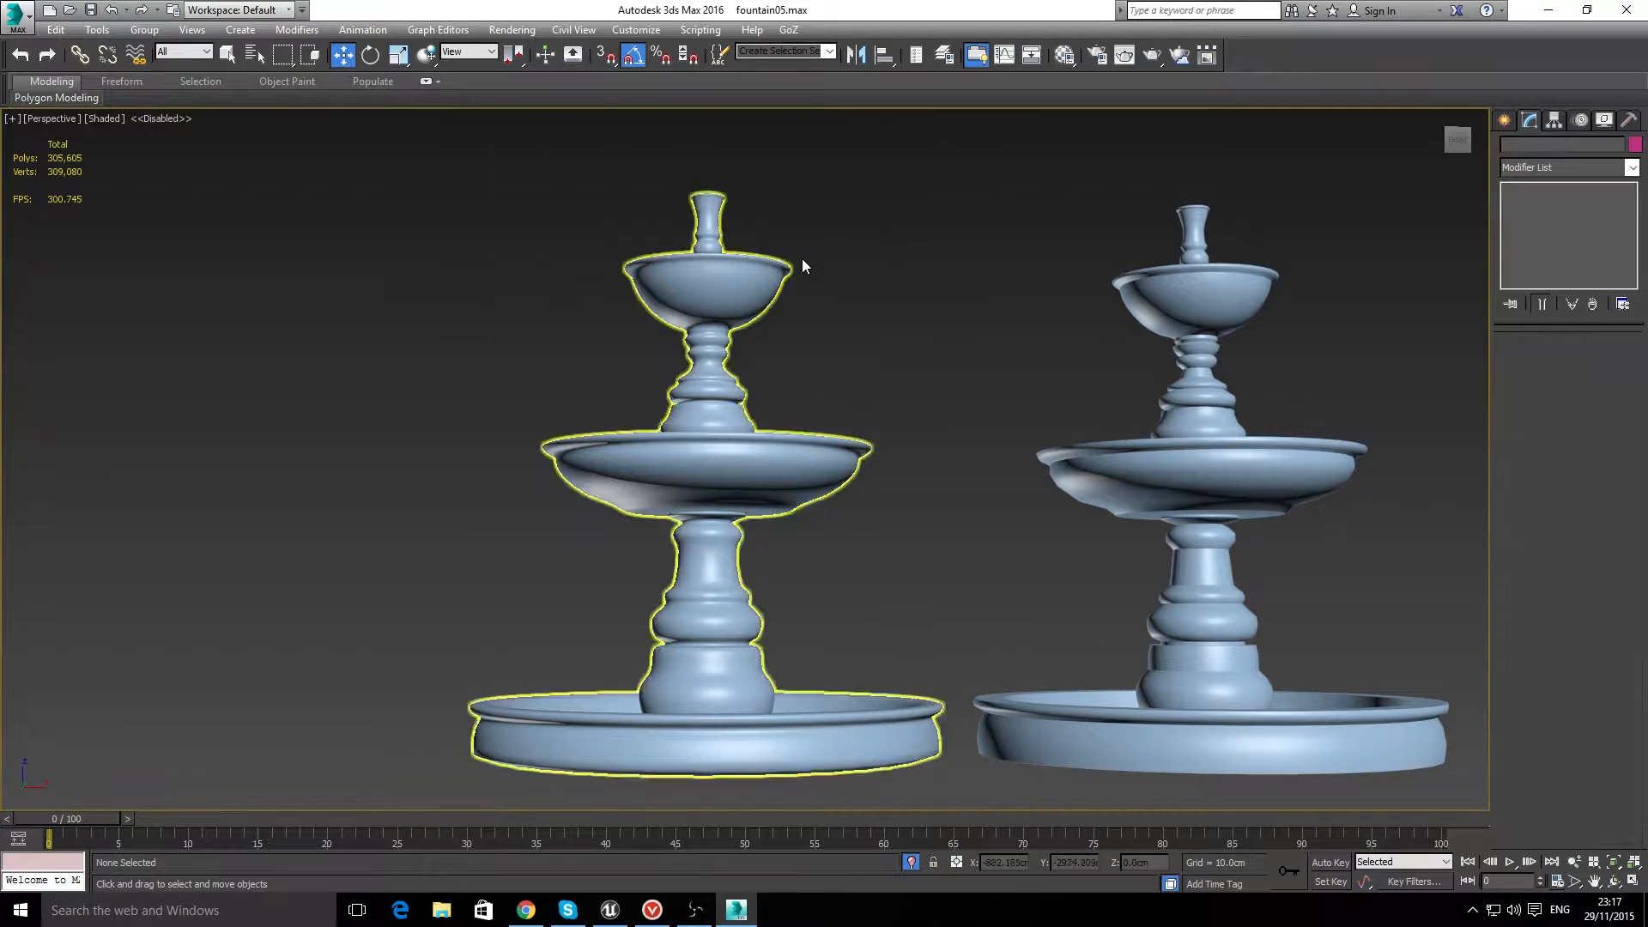
pyautogui.click(112, 117)
pyautogui.click(172, 195)
pyautogui.click(798, 507)
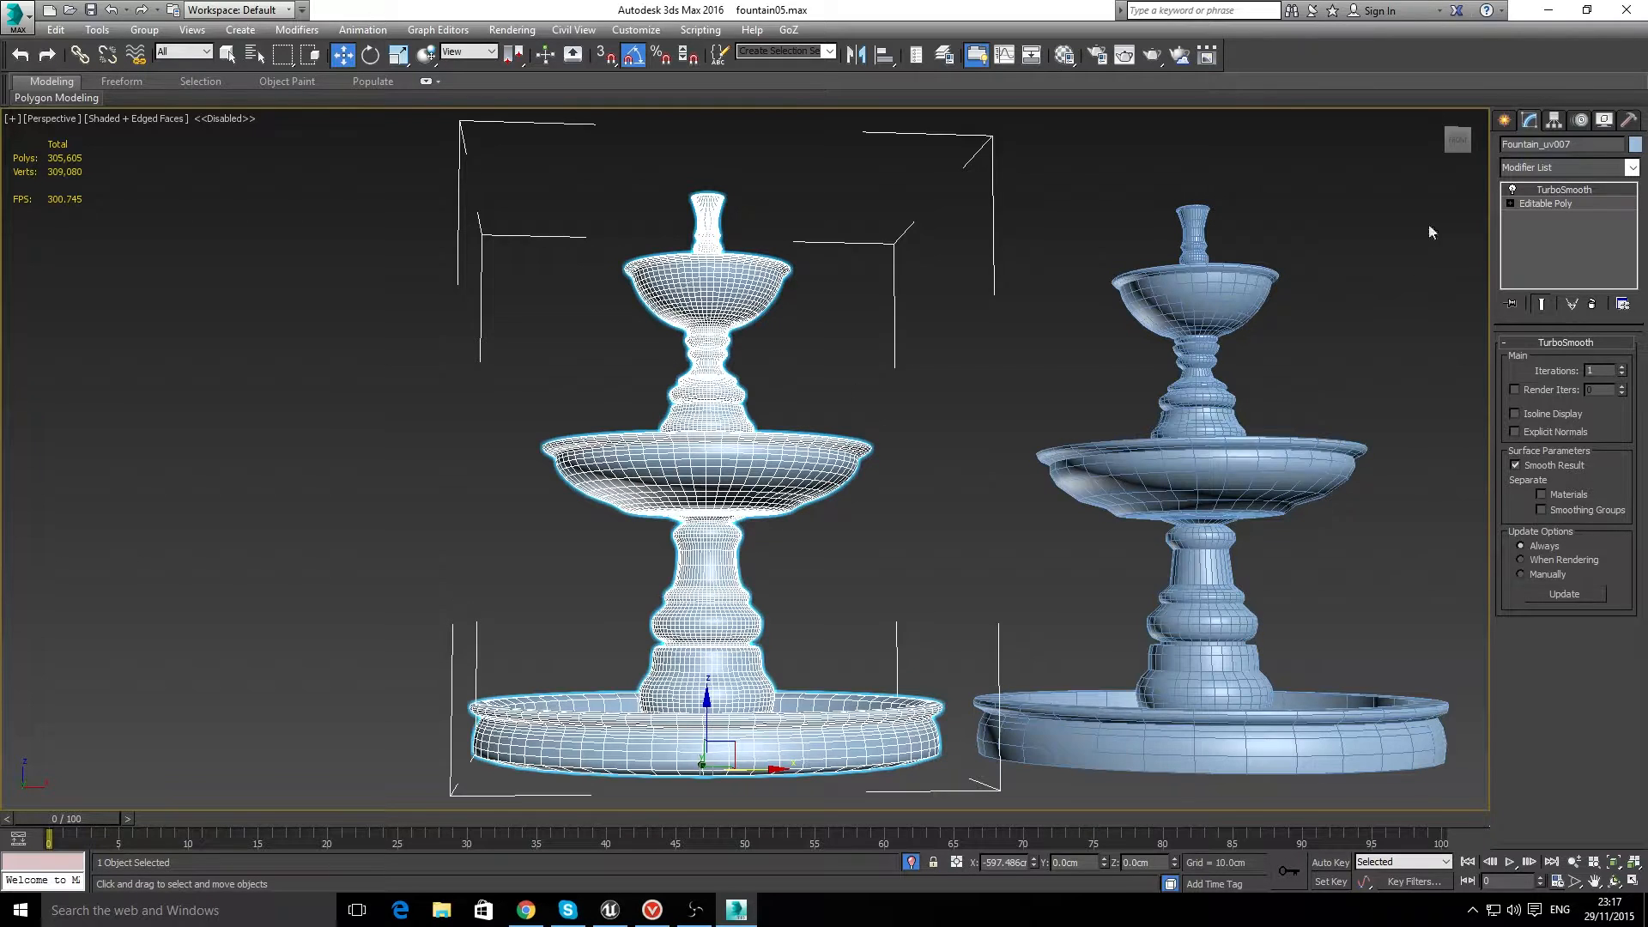
# Step: Delete the TurboSmooth modifier from the fountain's modifier stack
pyautogui.rightClick(1566, 189)
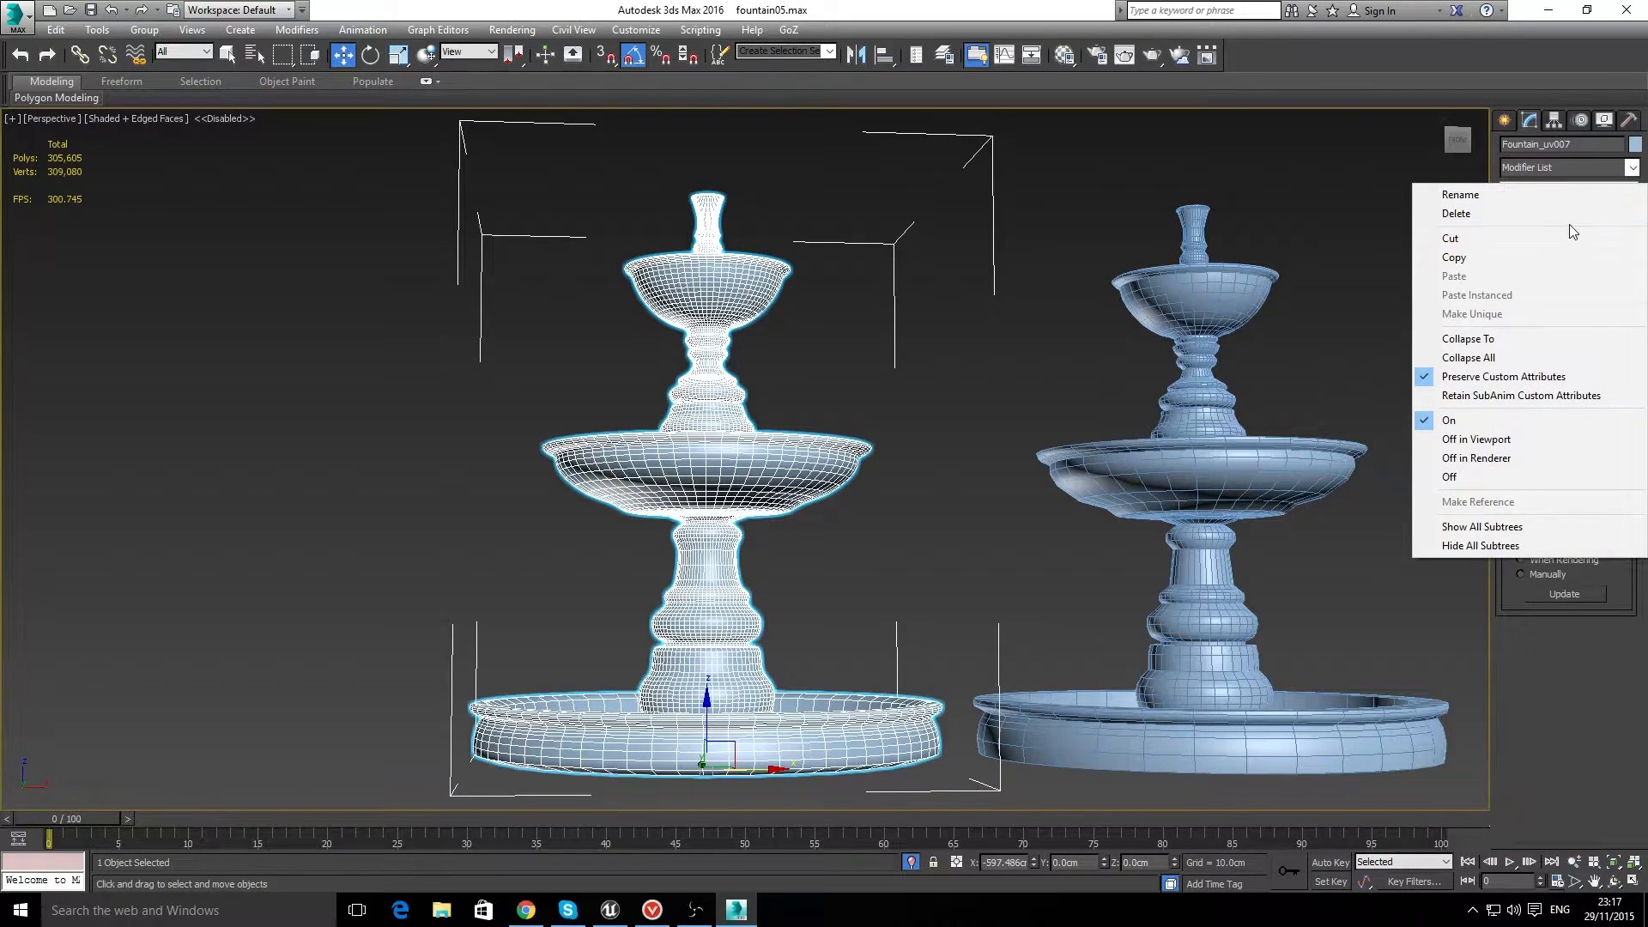
pyautogui.click(1568, 219)
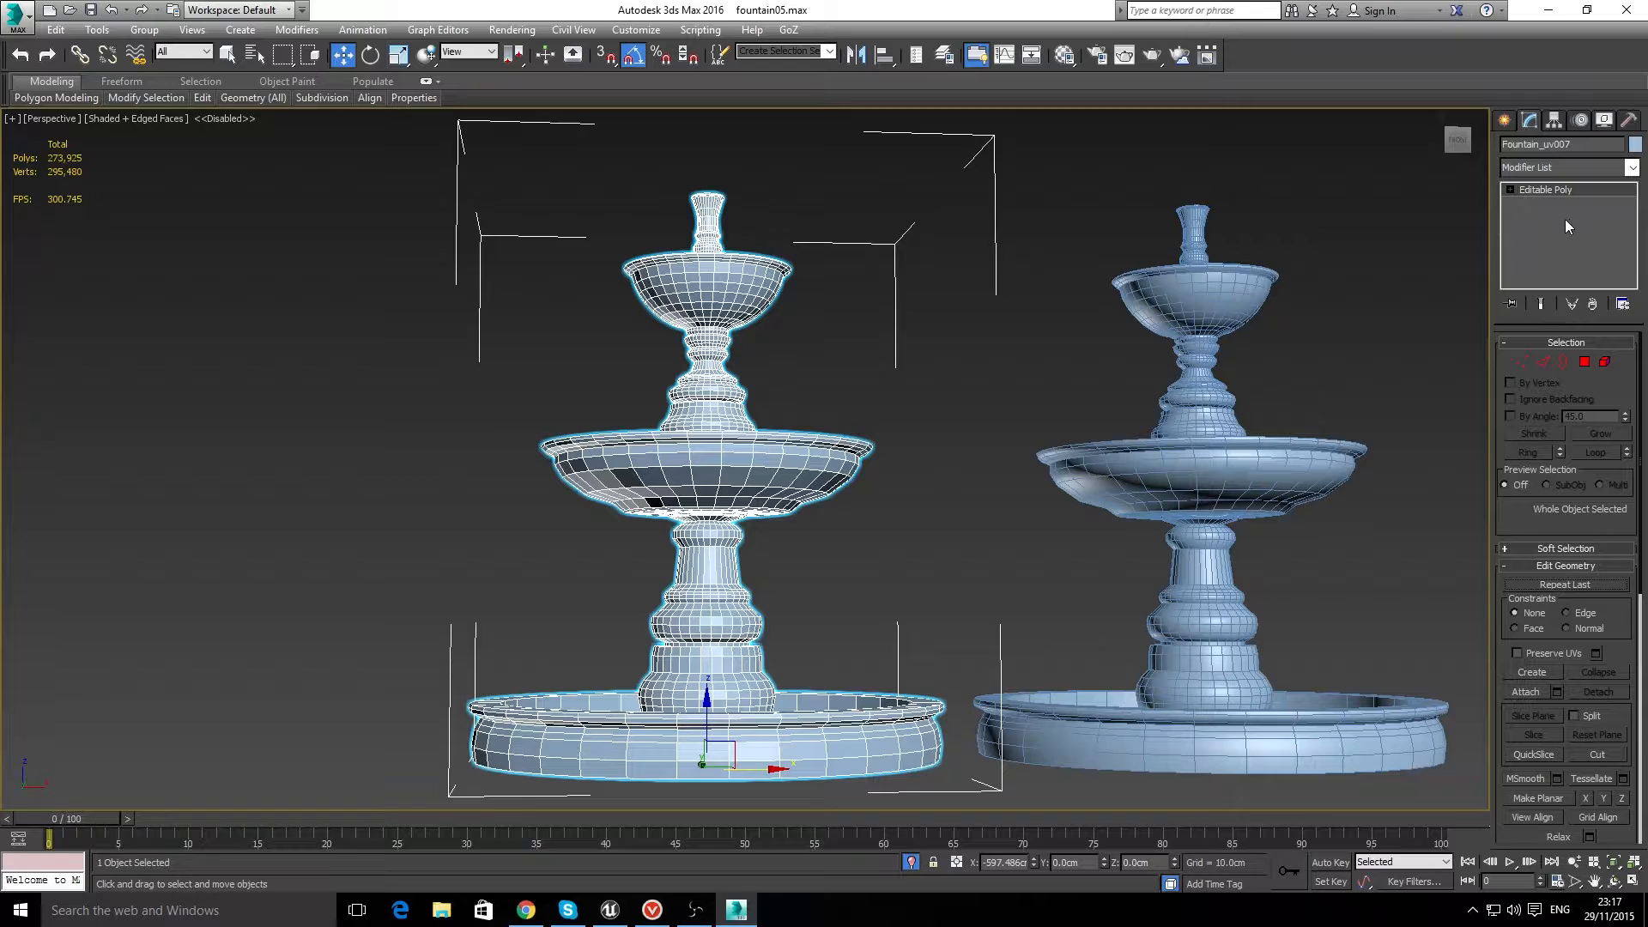
pyautogui.click(841, 259)
# Step: Select the entire faceted fountain at Element level and assign it smoothing groups 20, 21, 22, 31 and 32
pyautogui.click(815, 462)
pyautogui.click(1605, 361)
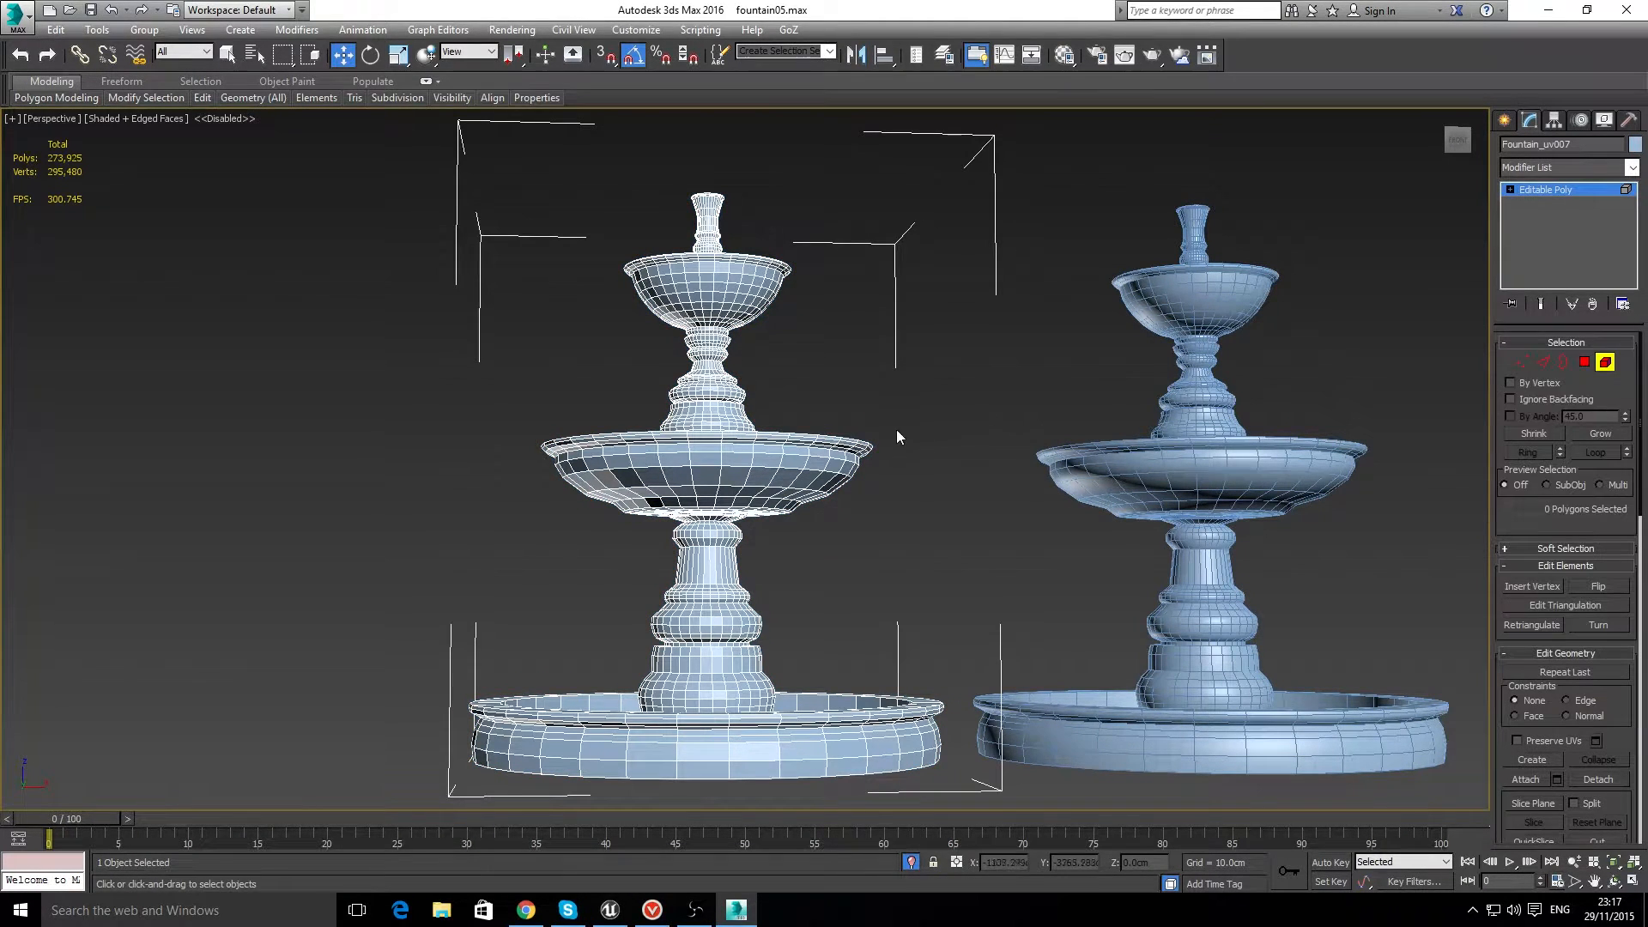
pyautogui.click(774, 453)
pyautogui.scroll(-10, 1550, 601)
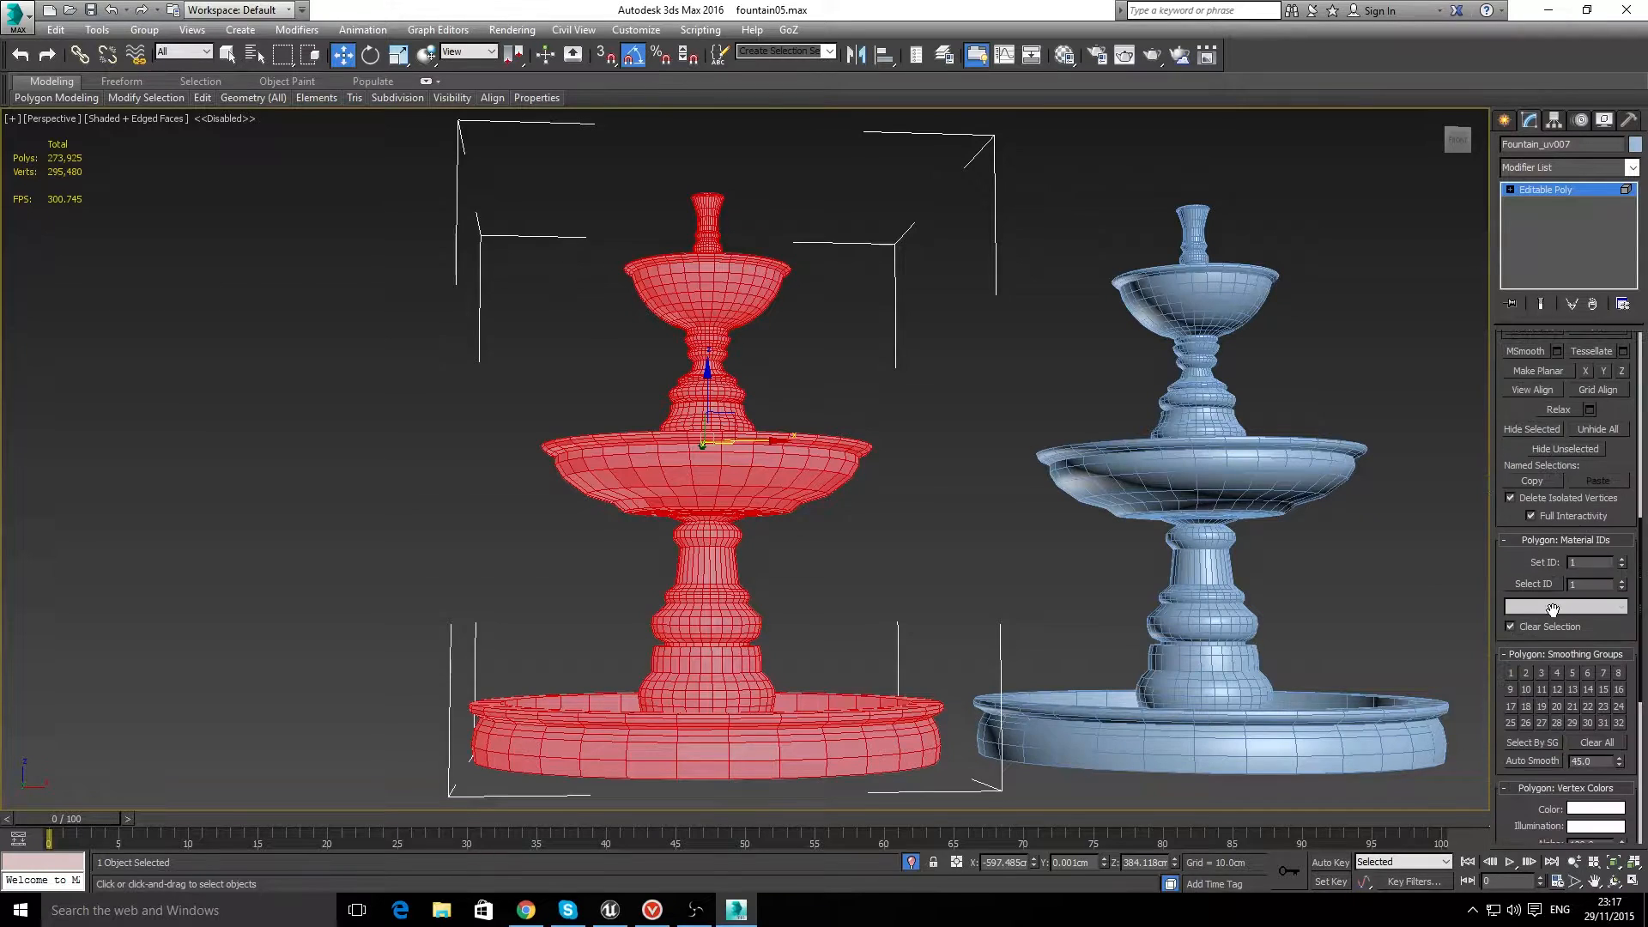
pyautogui.scroll(-2, 1551, 608)
pyautogui.scroll(15, 1536, 532)
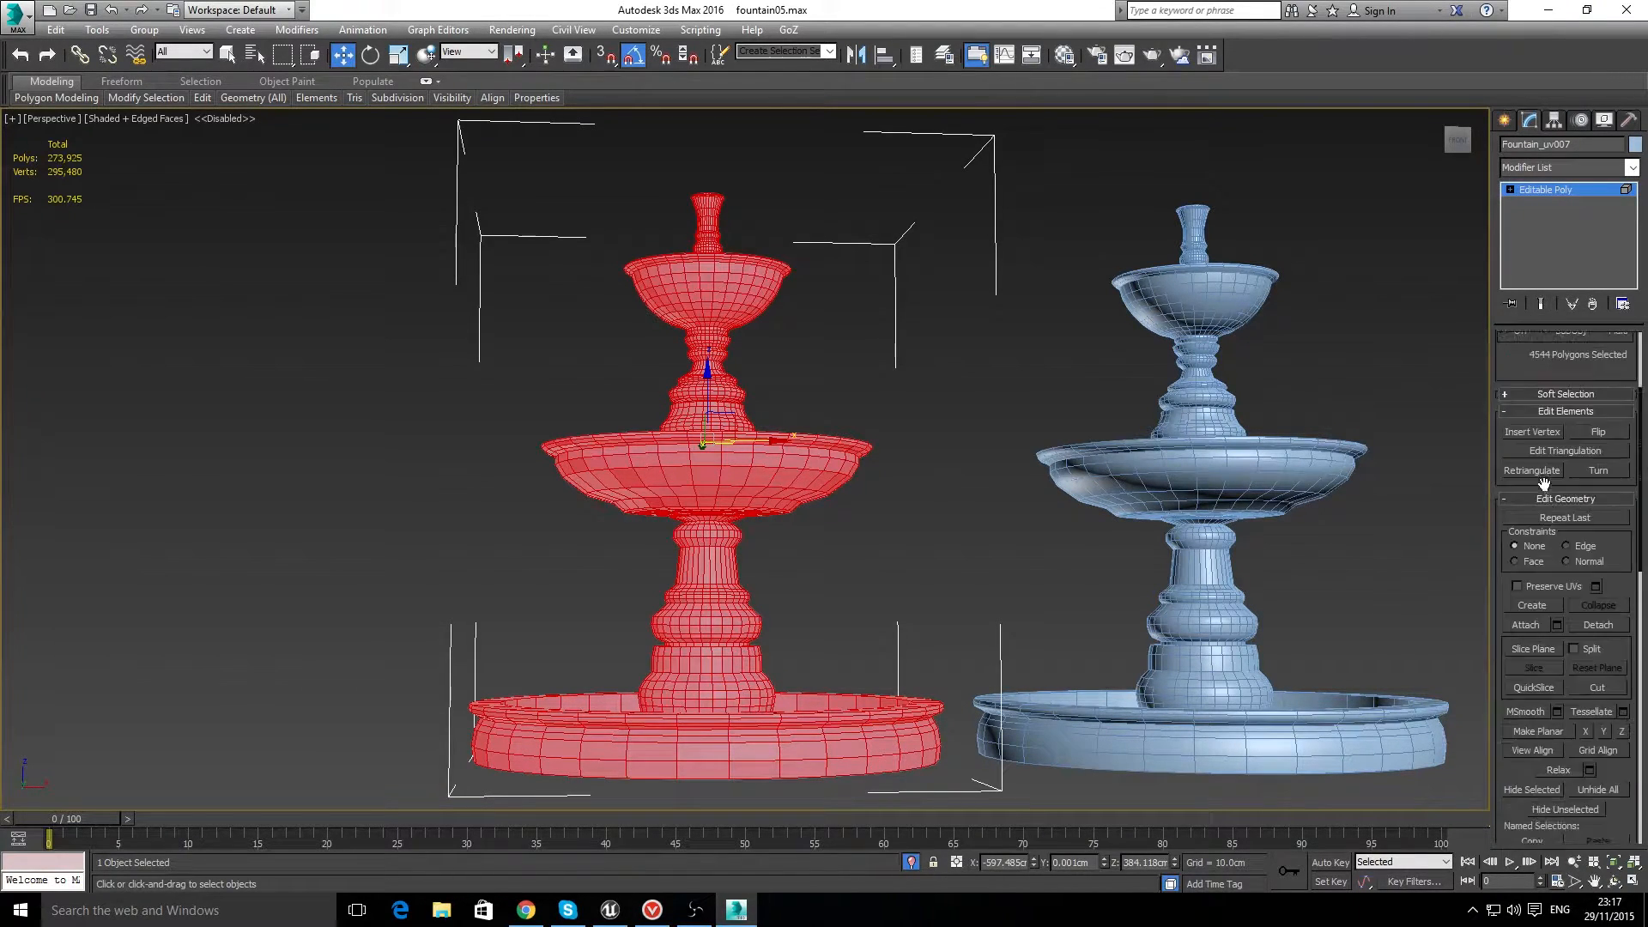
pyautogui.scroll(-14, 1556, 609)
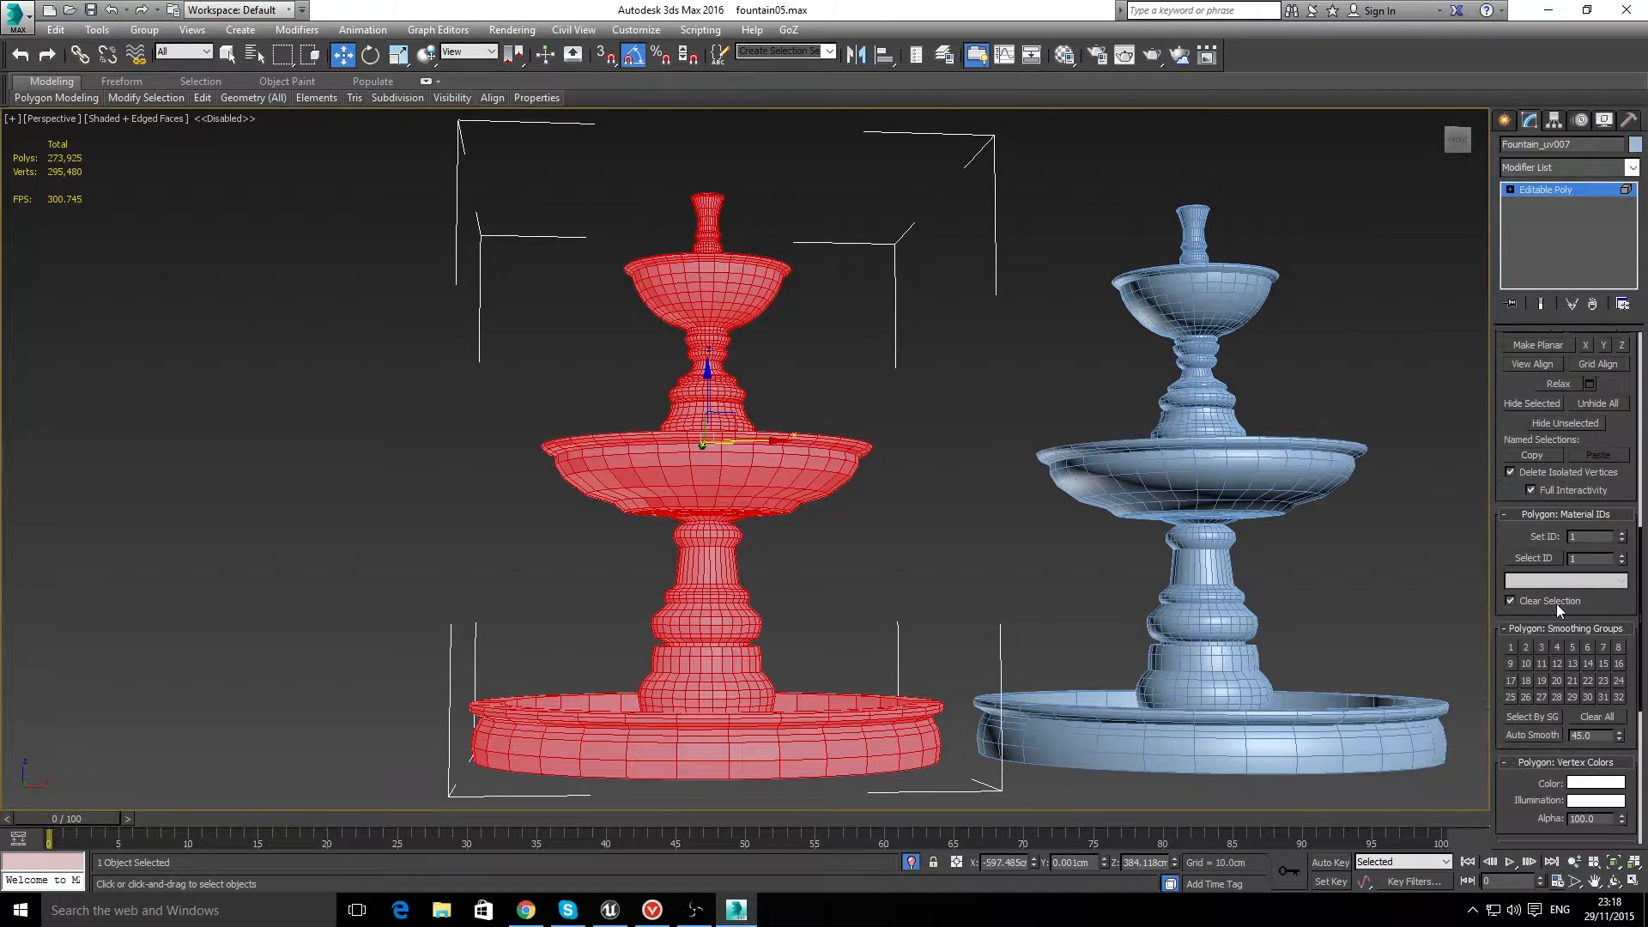
pyautogui.click(1618, 697)
pyautogui.click(1603, 697)
pyautogui.click(1588, 681)
pyautogui.click(1572, 696)
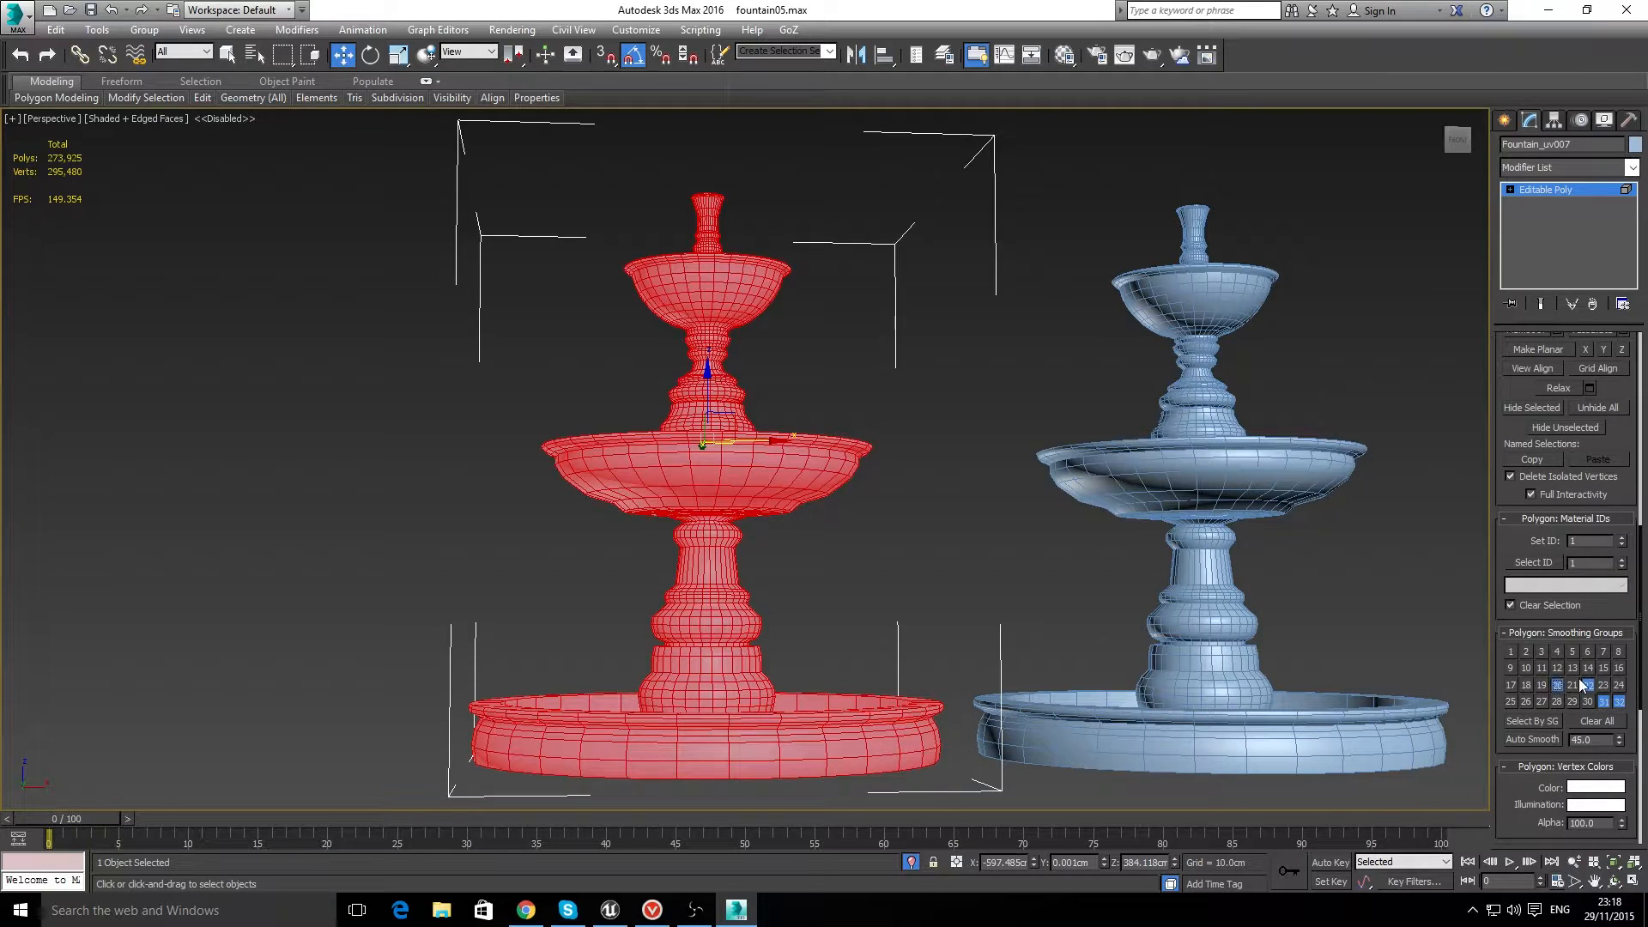
# Step: Deselect the fountain element and hide the edged faces to examine the shading without wireframe
pyautogui.click(873, 523)
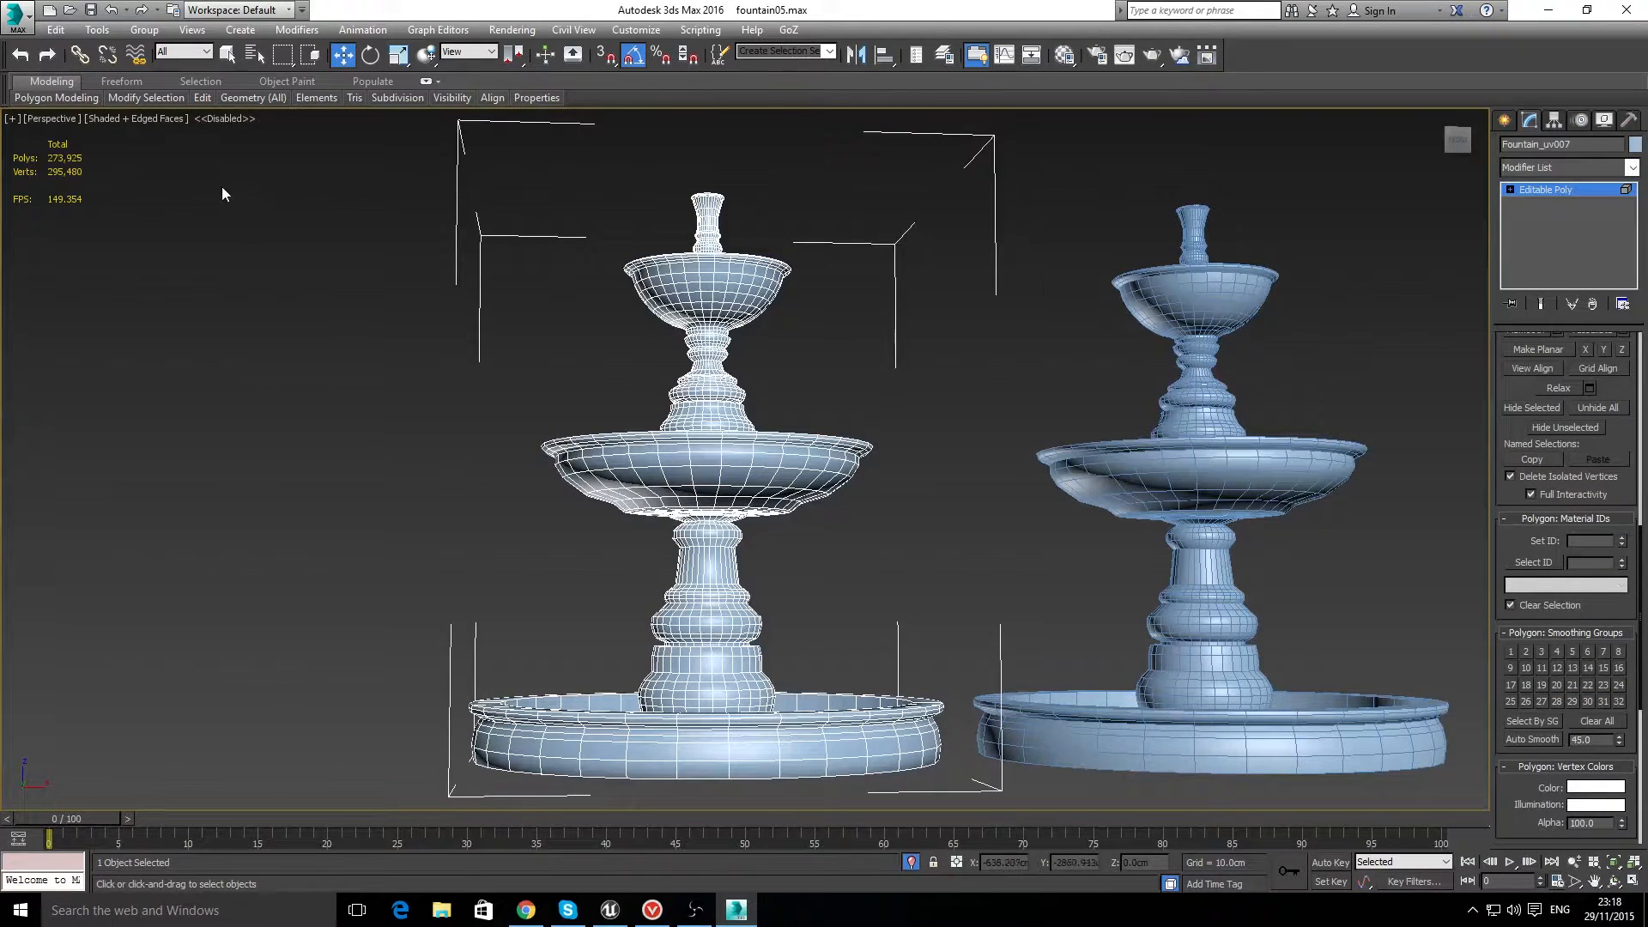
pyautogui.click(163, 118)
pyautogui.click(203, 194)
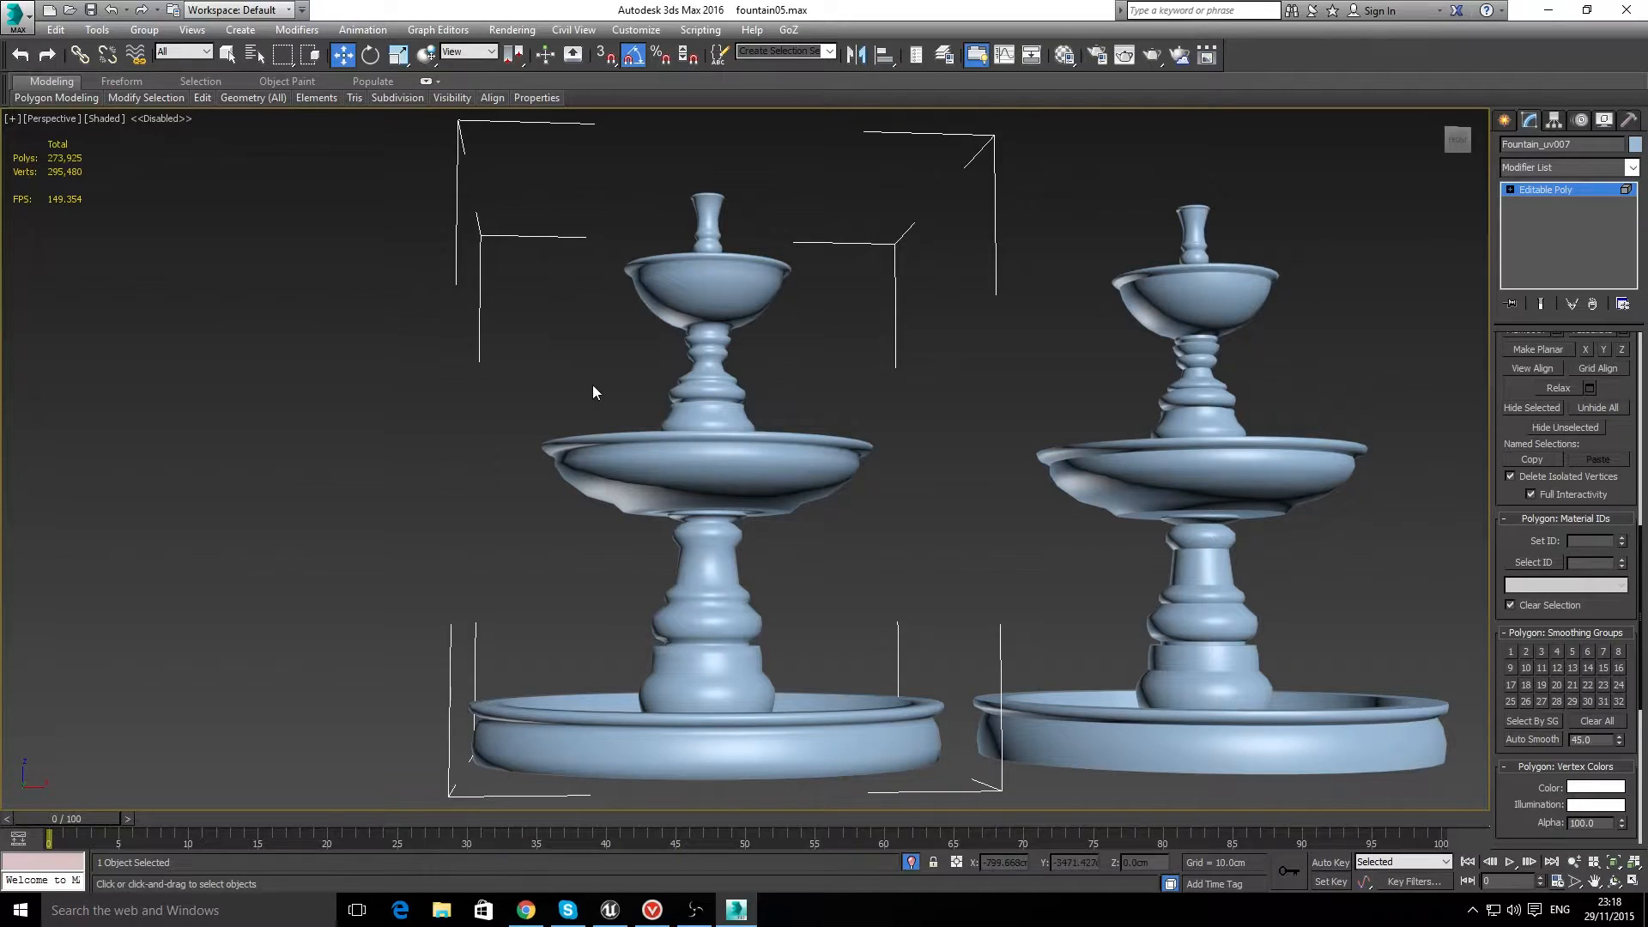
# Step: Reselect the whole fountain element, clear all of its smoothing groups, and deselect it
pyautogui.click(666, 302)
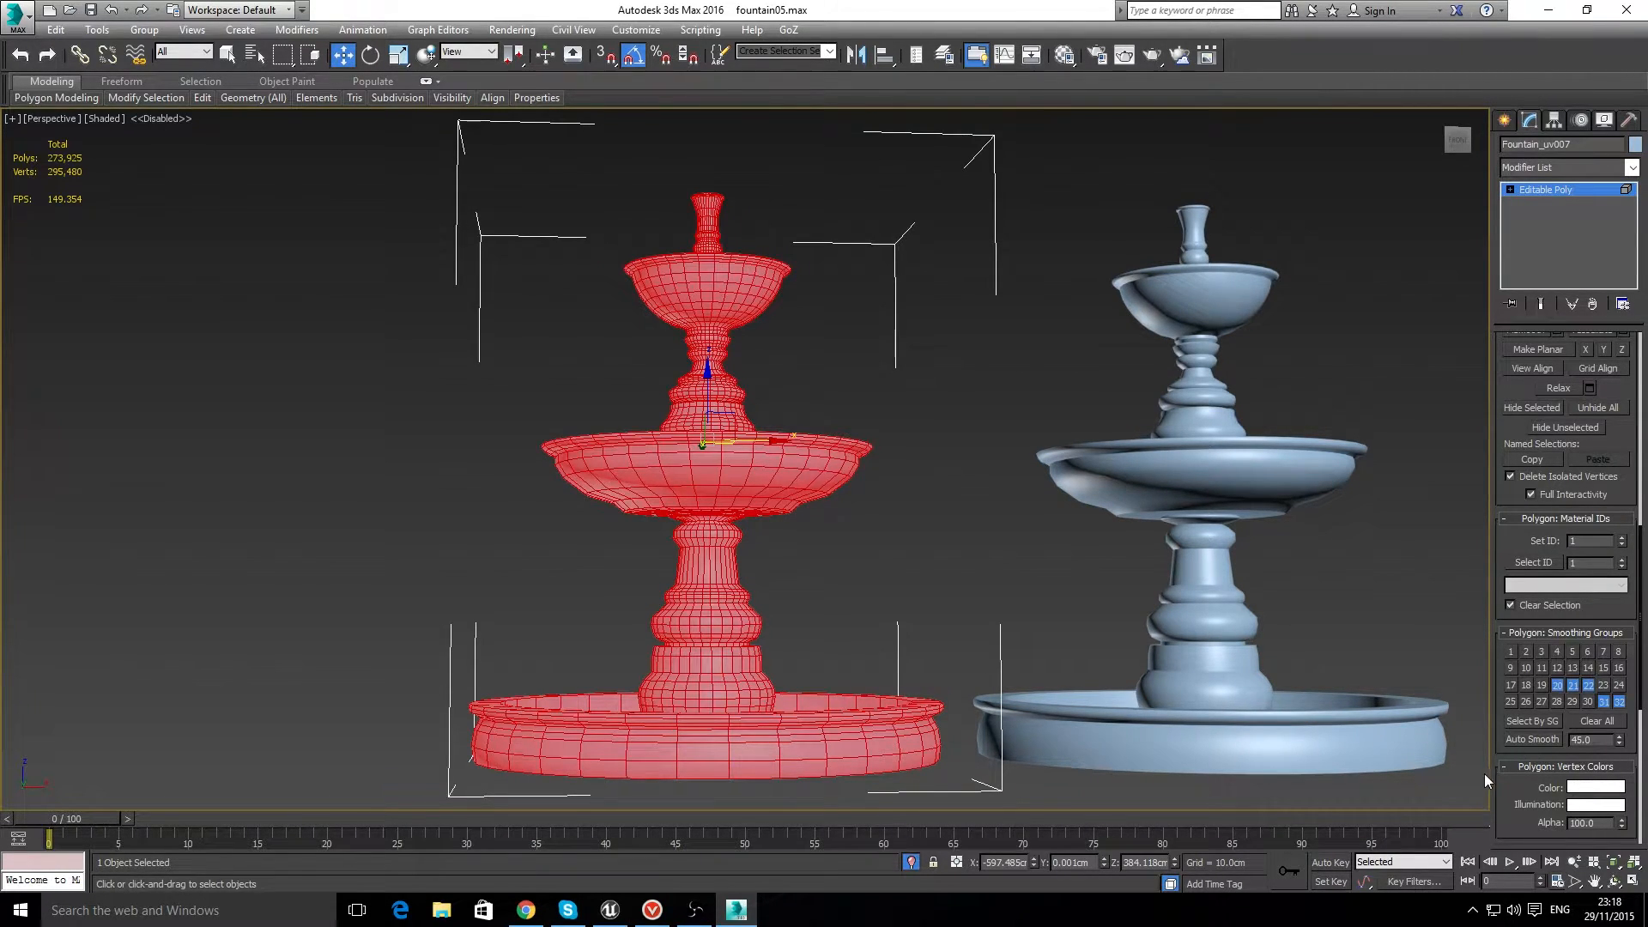
pyautogui.click(1556, 701)
pyautogui.click(1541, 701)
pyautogui.click(1582, 719)
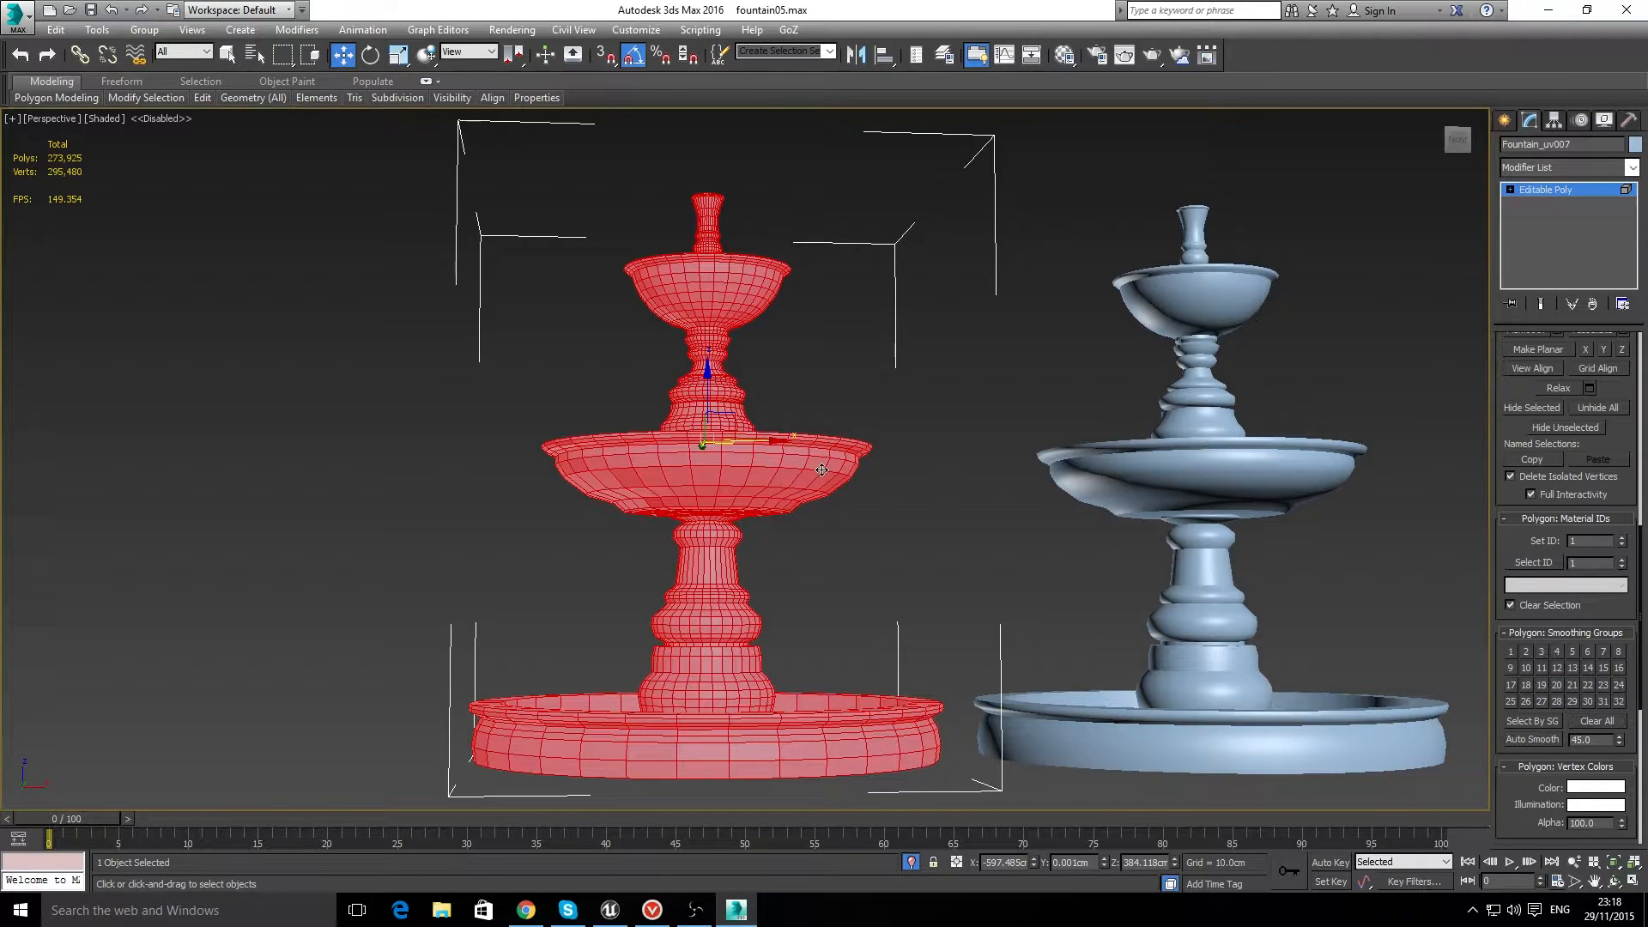
pyautogui.click(905, 417)
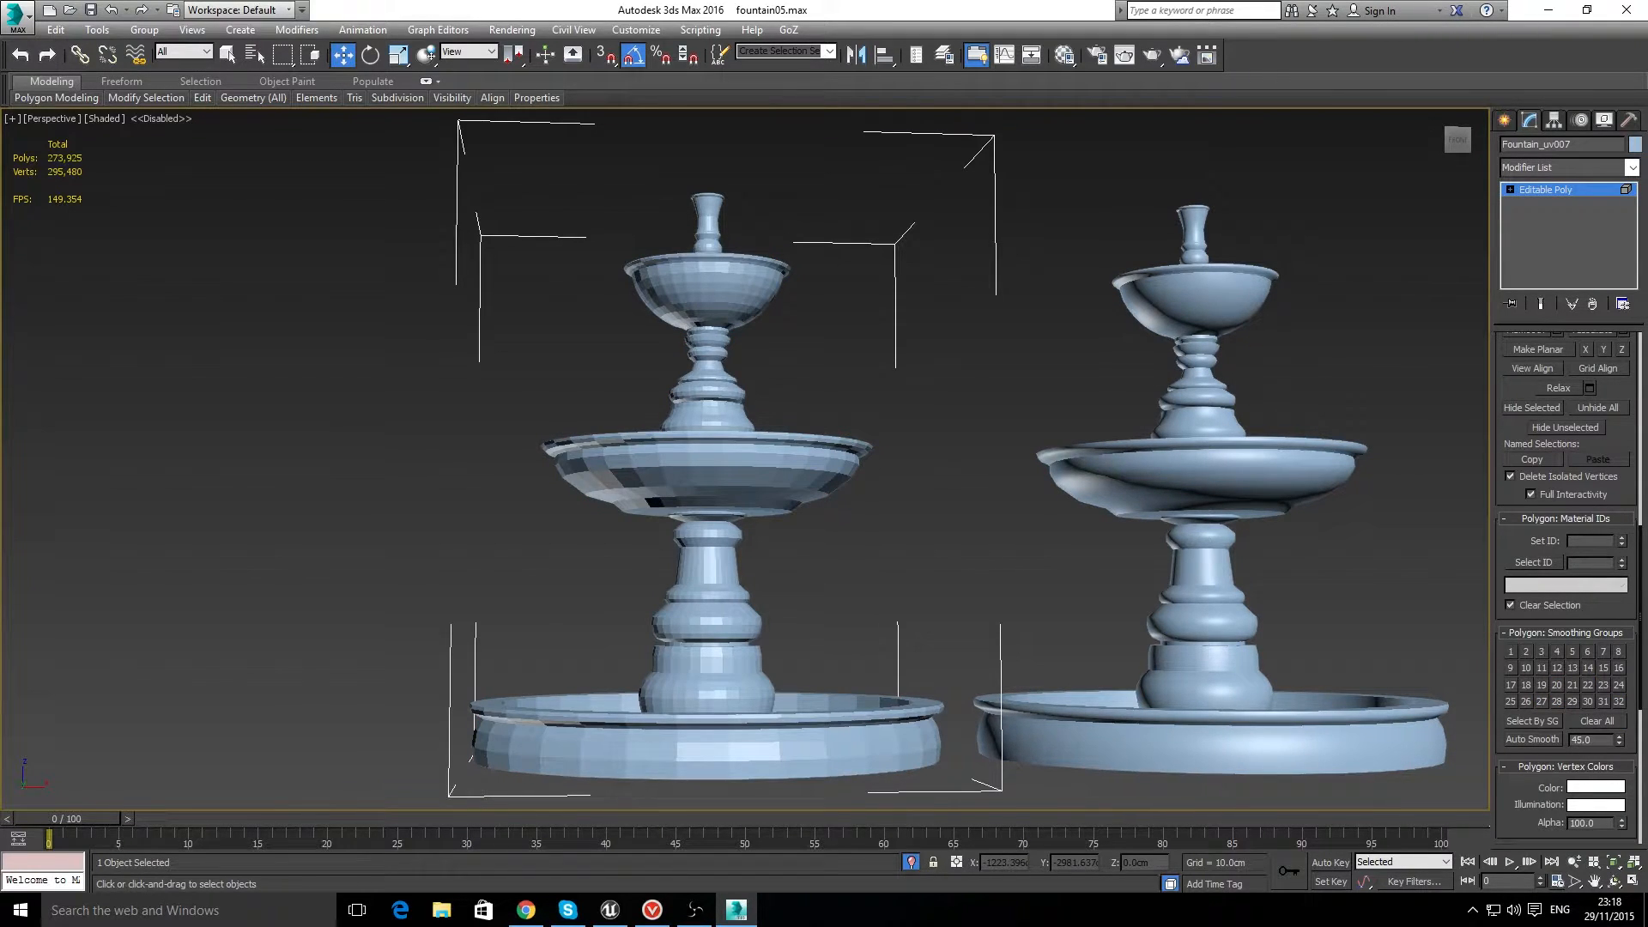
pyautogui.hotkey('alt', 'Tab')
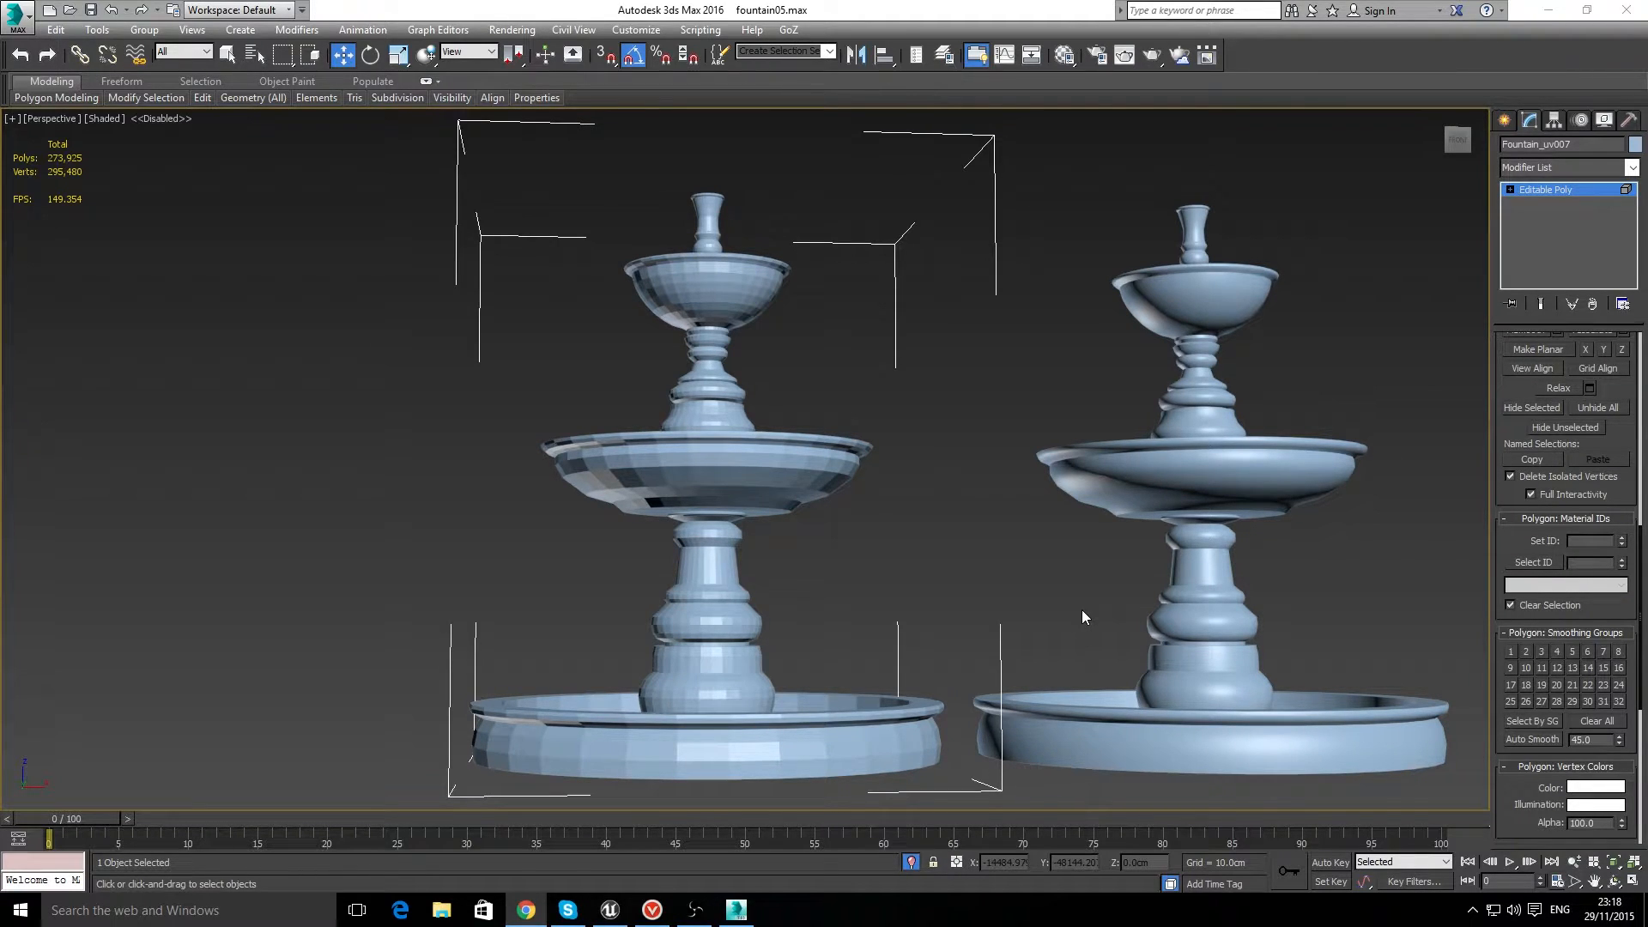
# Step: At Polygon level, assign smoothing group 1 to a block of six adjacent polygons on the side of the faceted fountain's middle bowl
pyautogui.scroll(5, 602, 457)
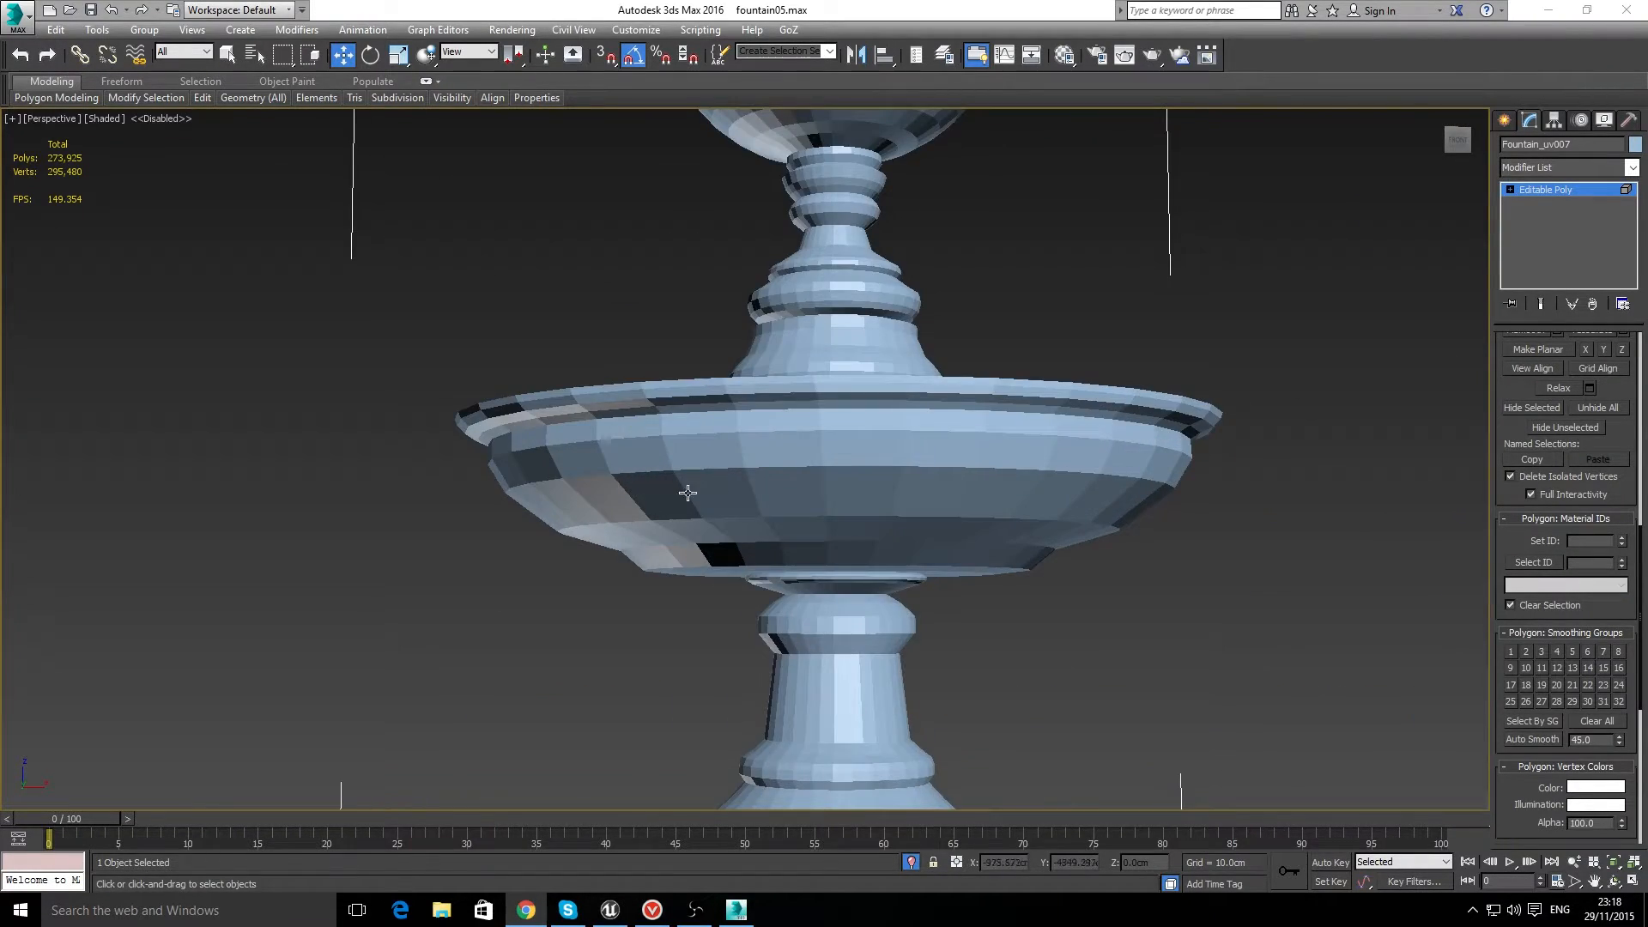
pyautogui.scroll(3, 877, 491)
pyautogui.click(876, 491)
pyautogui.click(1243, 243)
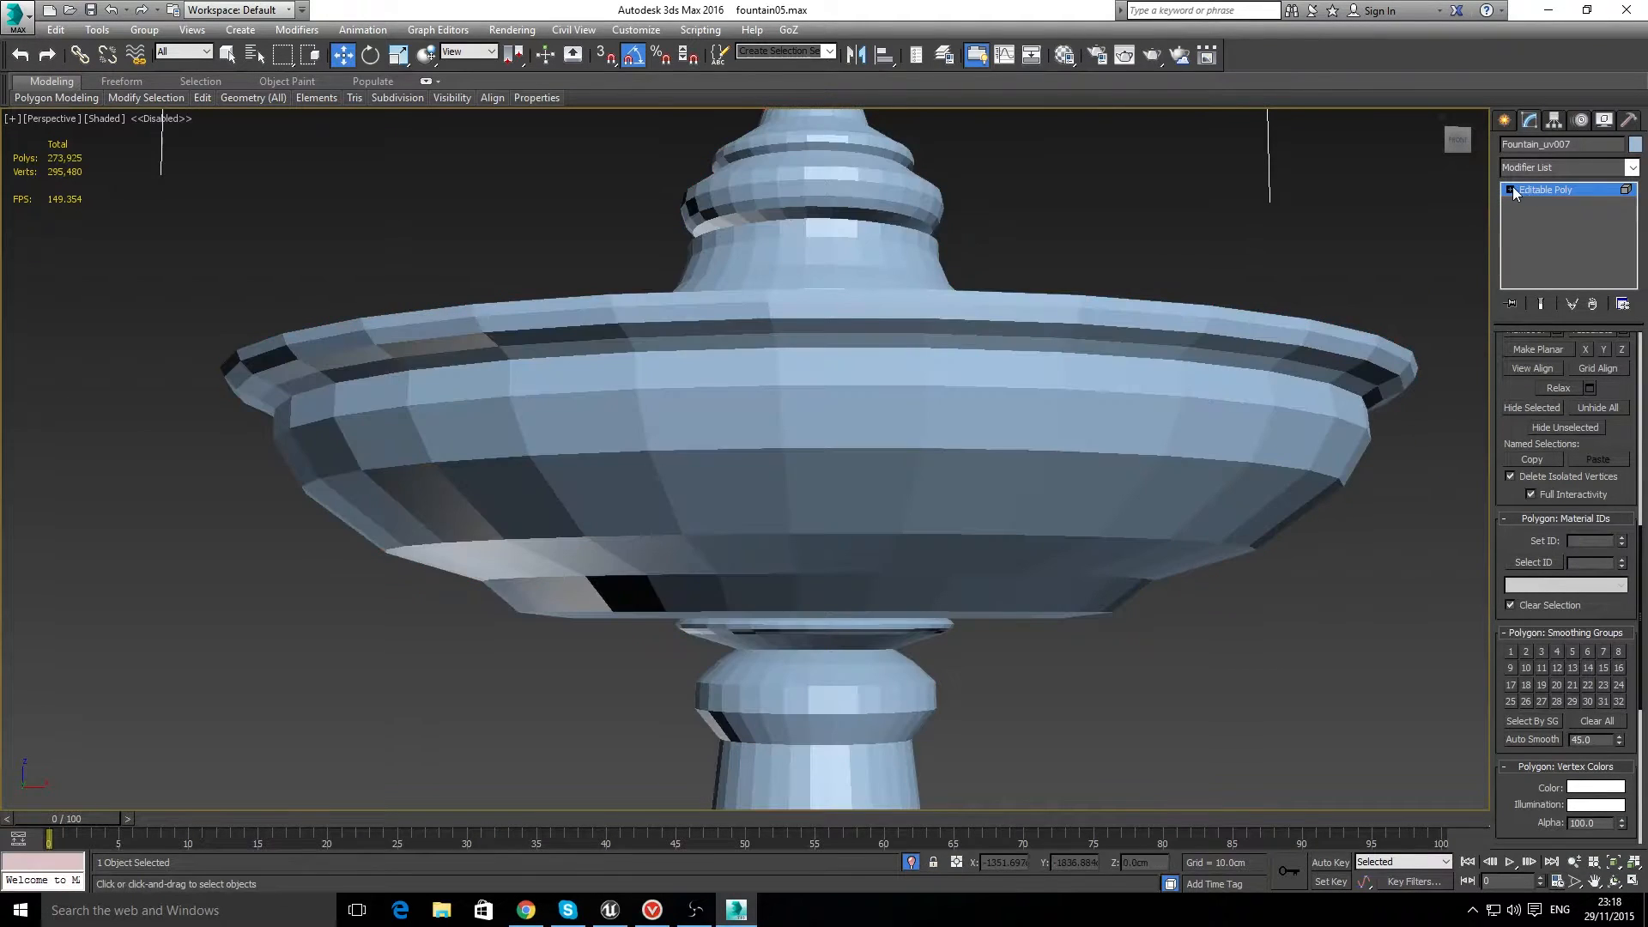
pyautogui.click(1510, 189)
pyautogui.click(1536, 246)
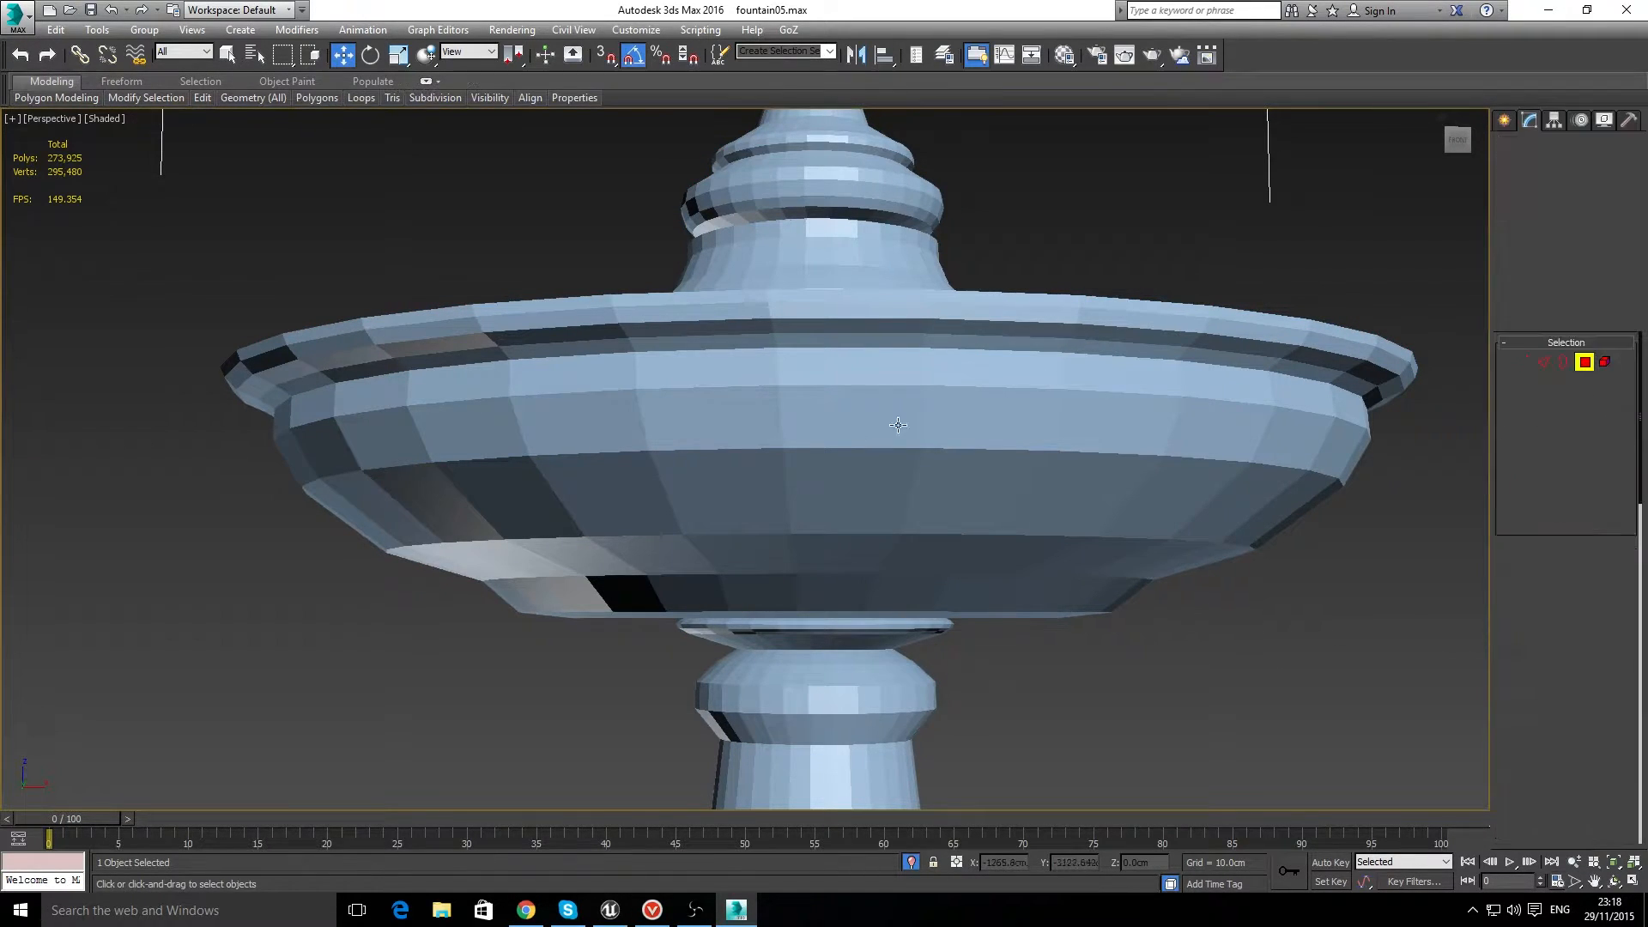
pyautogui.click(831, 441)
pyautogui.keyDown('ctrl'); pyautogui.click(828, 471); pyautogui.keyUp('ctrl')
pyautogui.keyDown('ctrl'); pyautogui.click(735, 478); pyautogui.keyUp('ctrl')
pyautogui.keyDown('ctrl'); pyautogui.click(721, 427); pyautogui.keyUp('ctrl')
pyautogui.keyDown('ctrl'); pyautogui.click(583, 423); pyautogui.keyUp('ctrl')
pyautogui.keyDown('ctrl'); pyautogui.click(609, 497); pyautogui.keyUp('ctrl')
pyautogui.scroll(-10, 1537, 530)
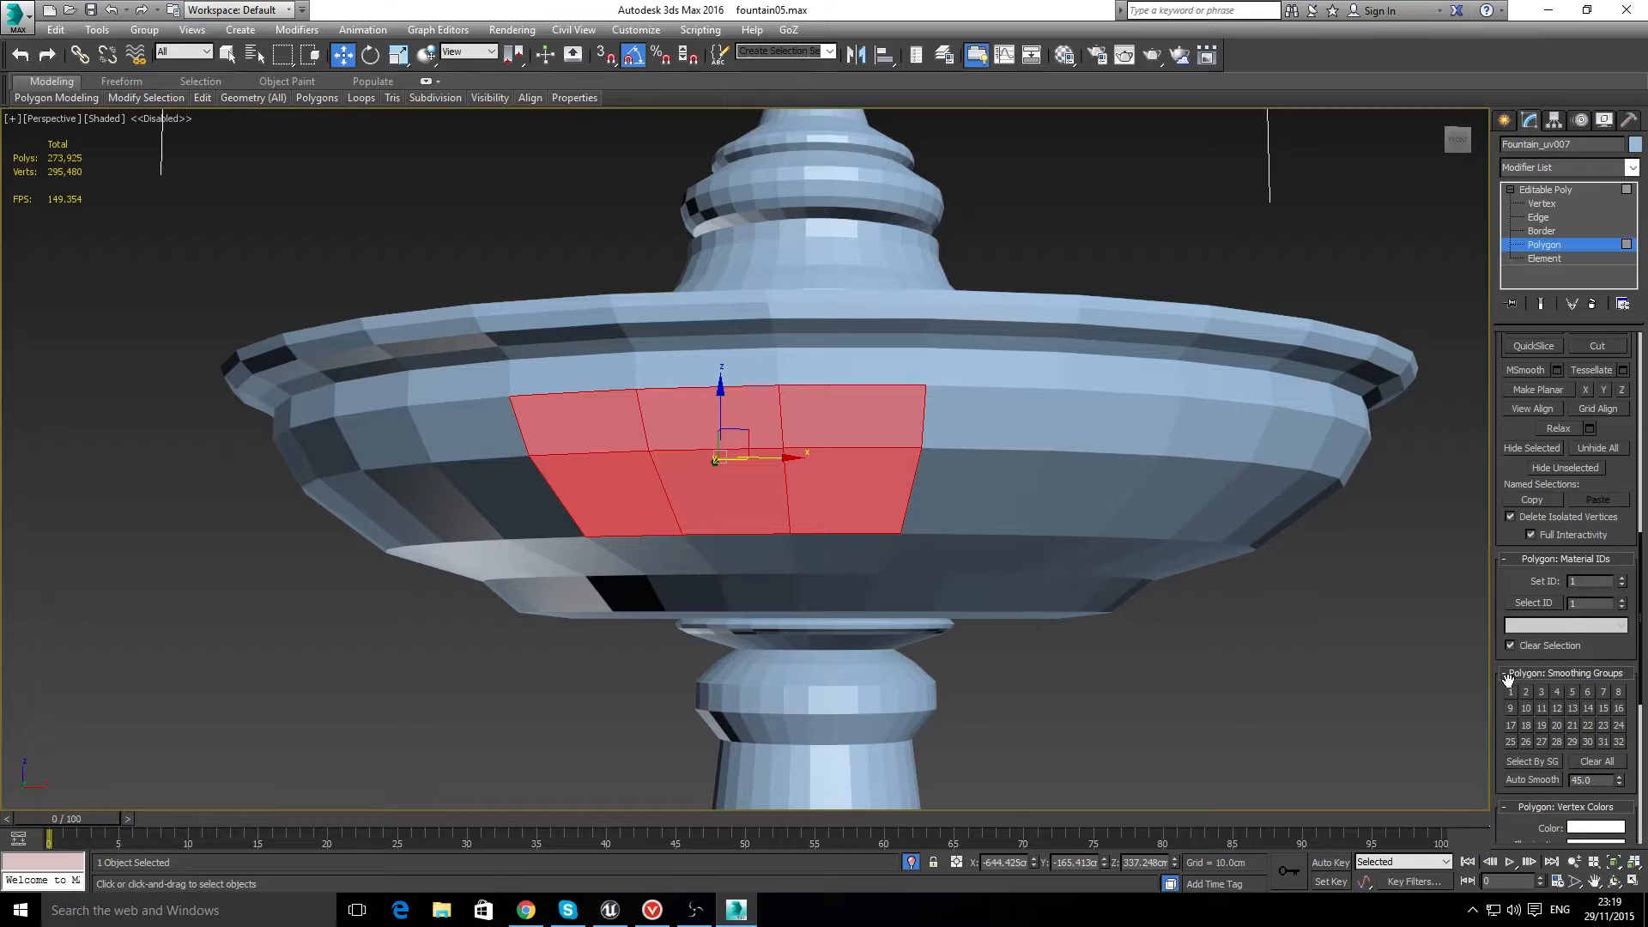
pyautogui.click(1510, 691)
pyautogui.click(1244, 678)
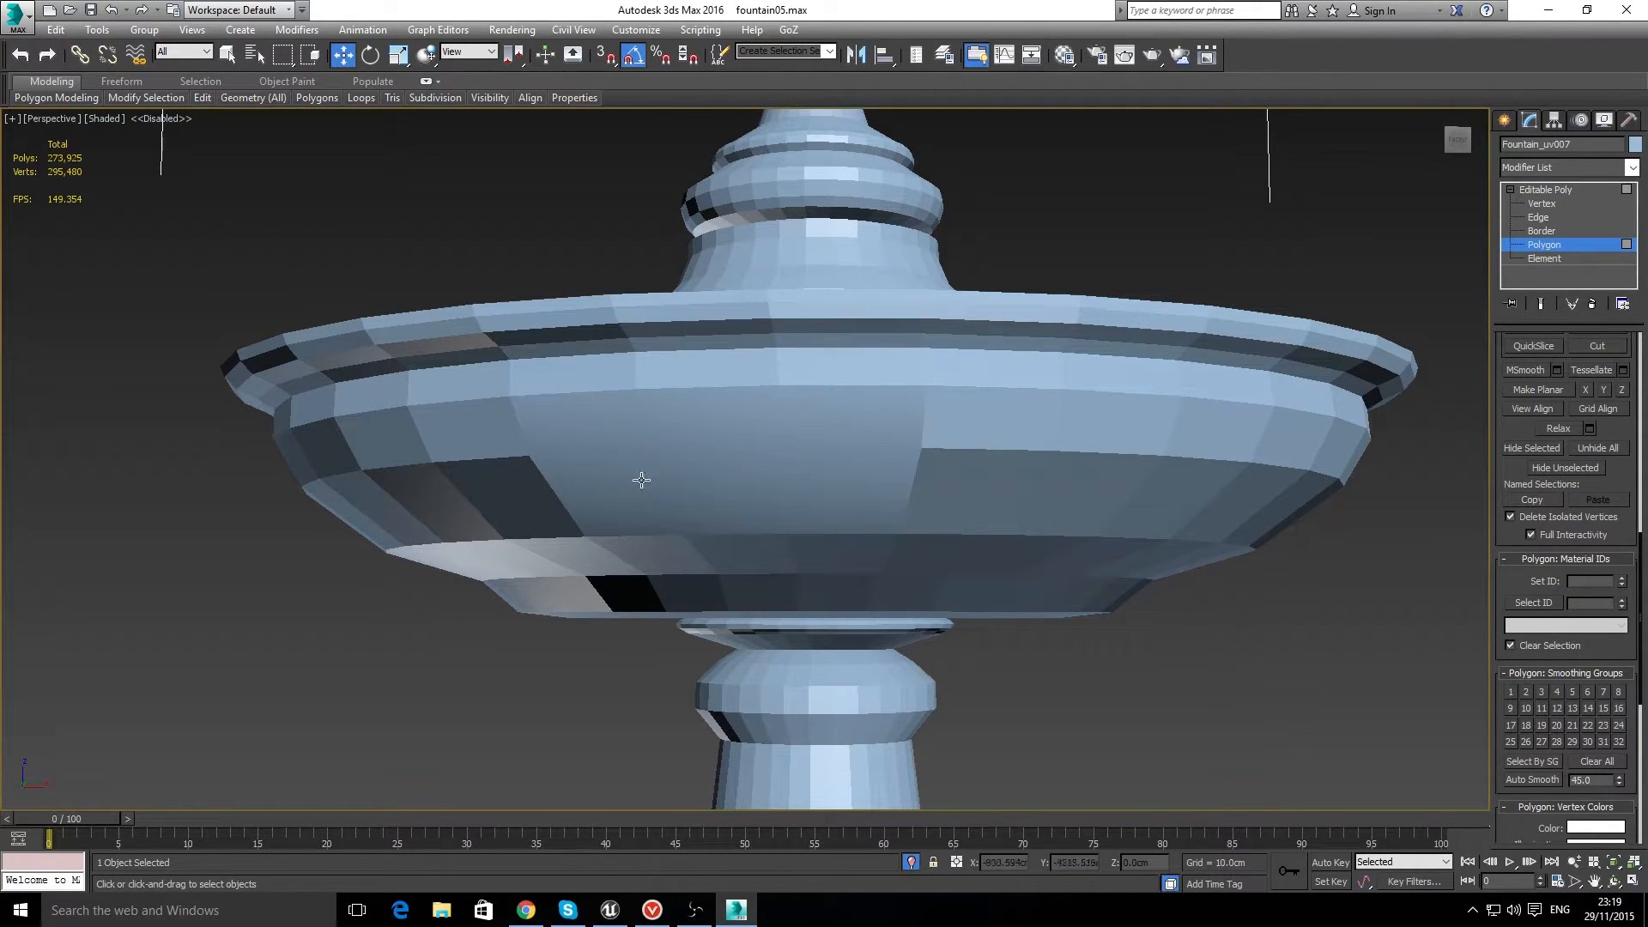
# Step: Switch to the front view and examine the faceted fountain's middle bowl beside the smooth one
pyautogui.scroll(-8, 630, 468)
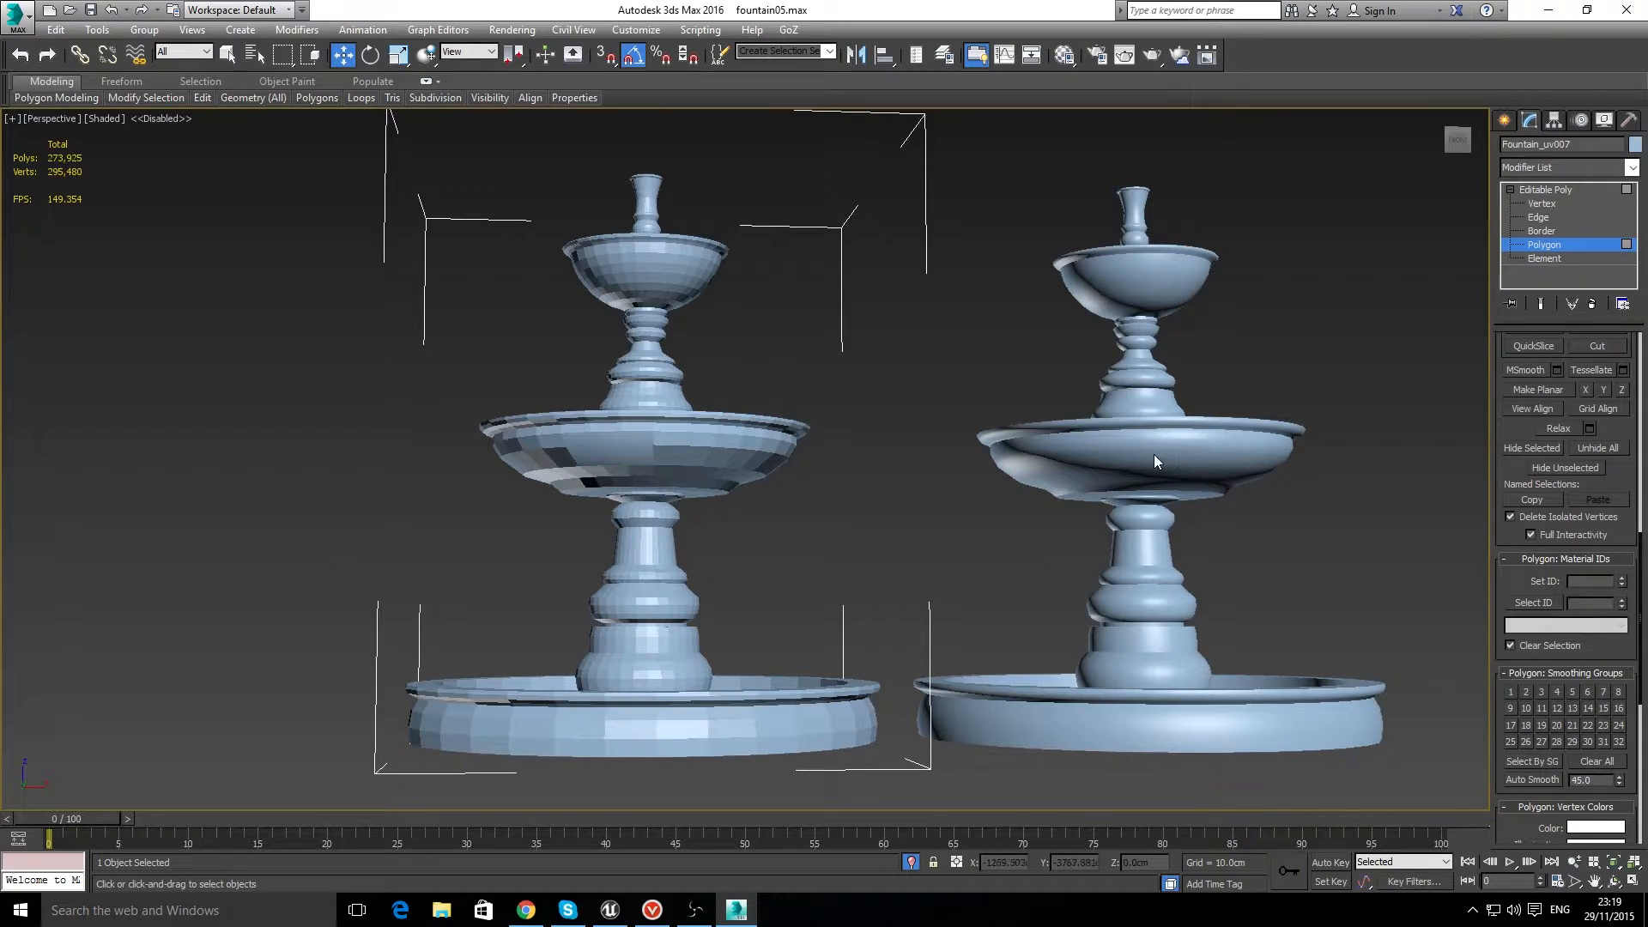
pyautogui.press('f')
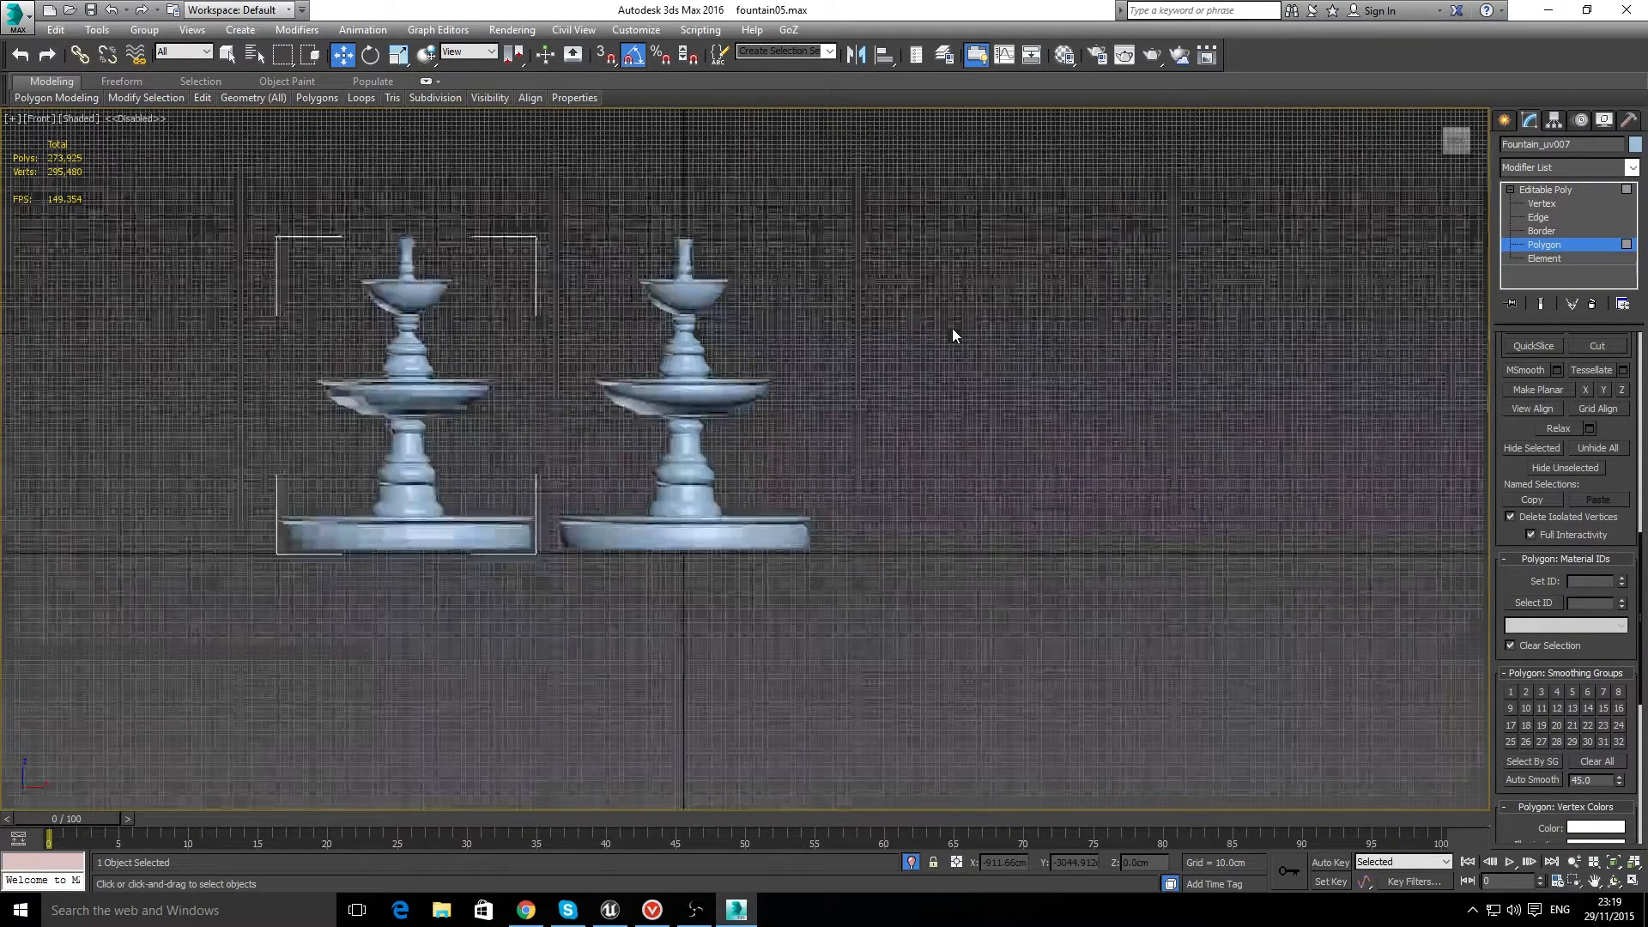
pyautogui.scroll(6, 274, 368)
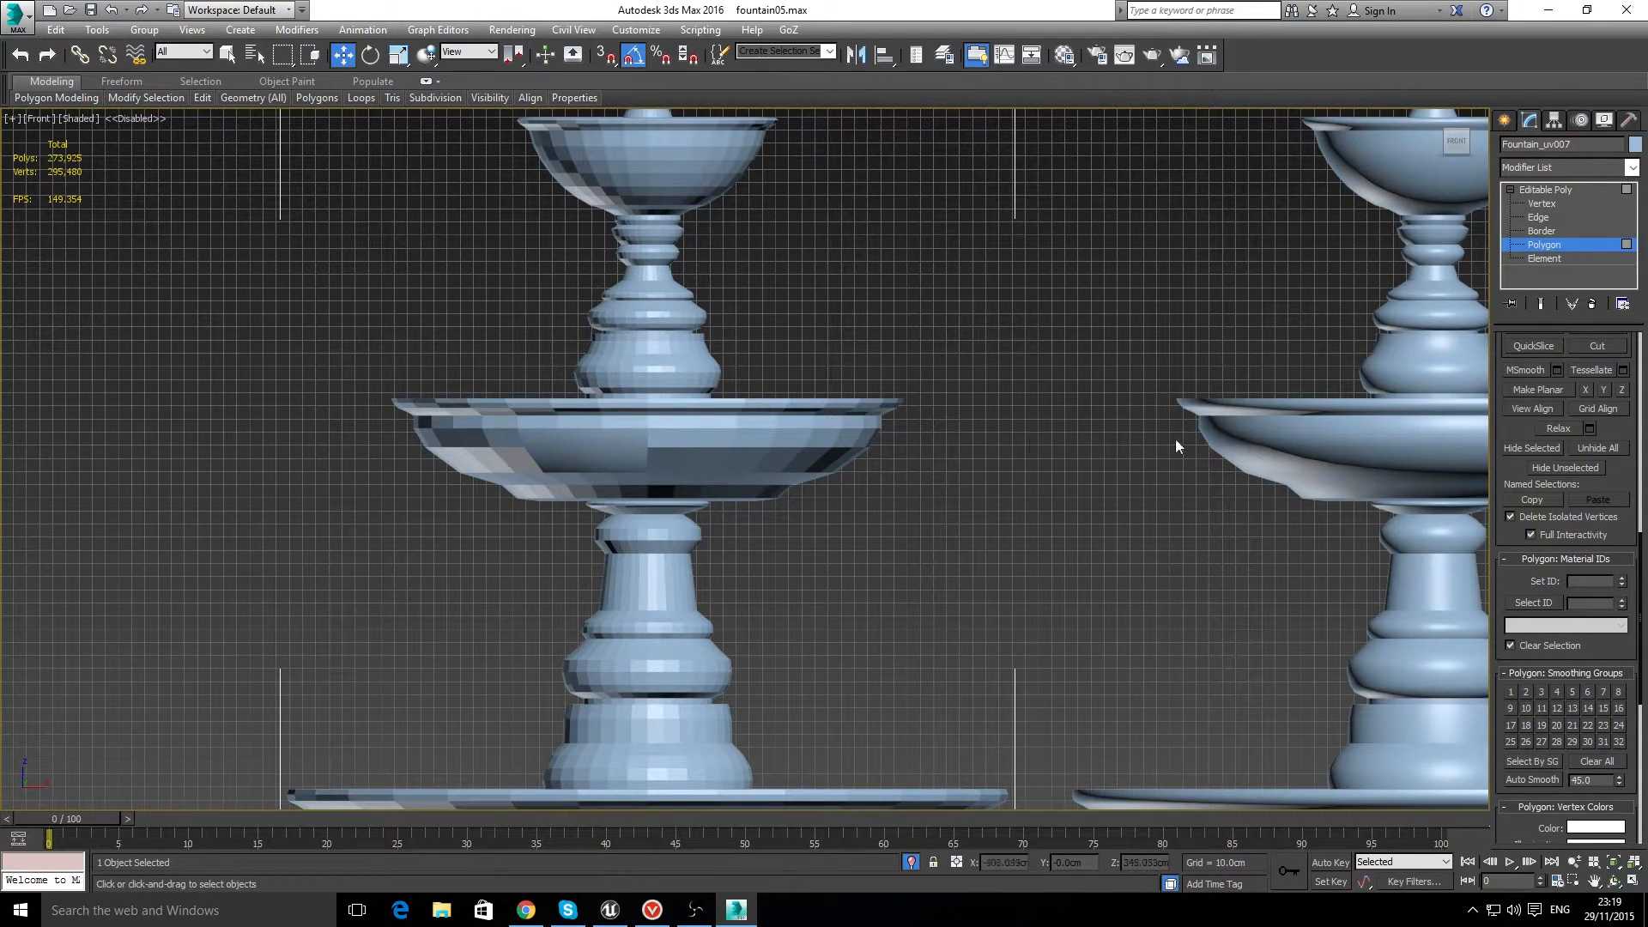
pyautogui.scroll(10, 1579, 467)
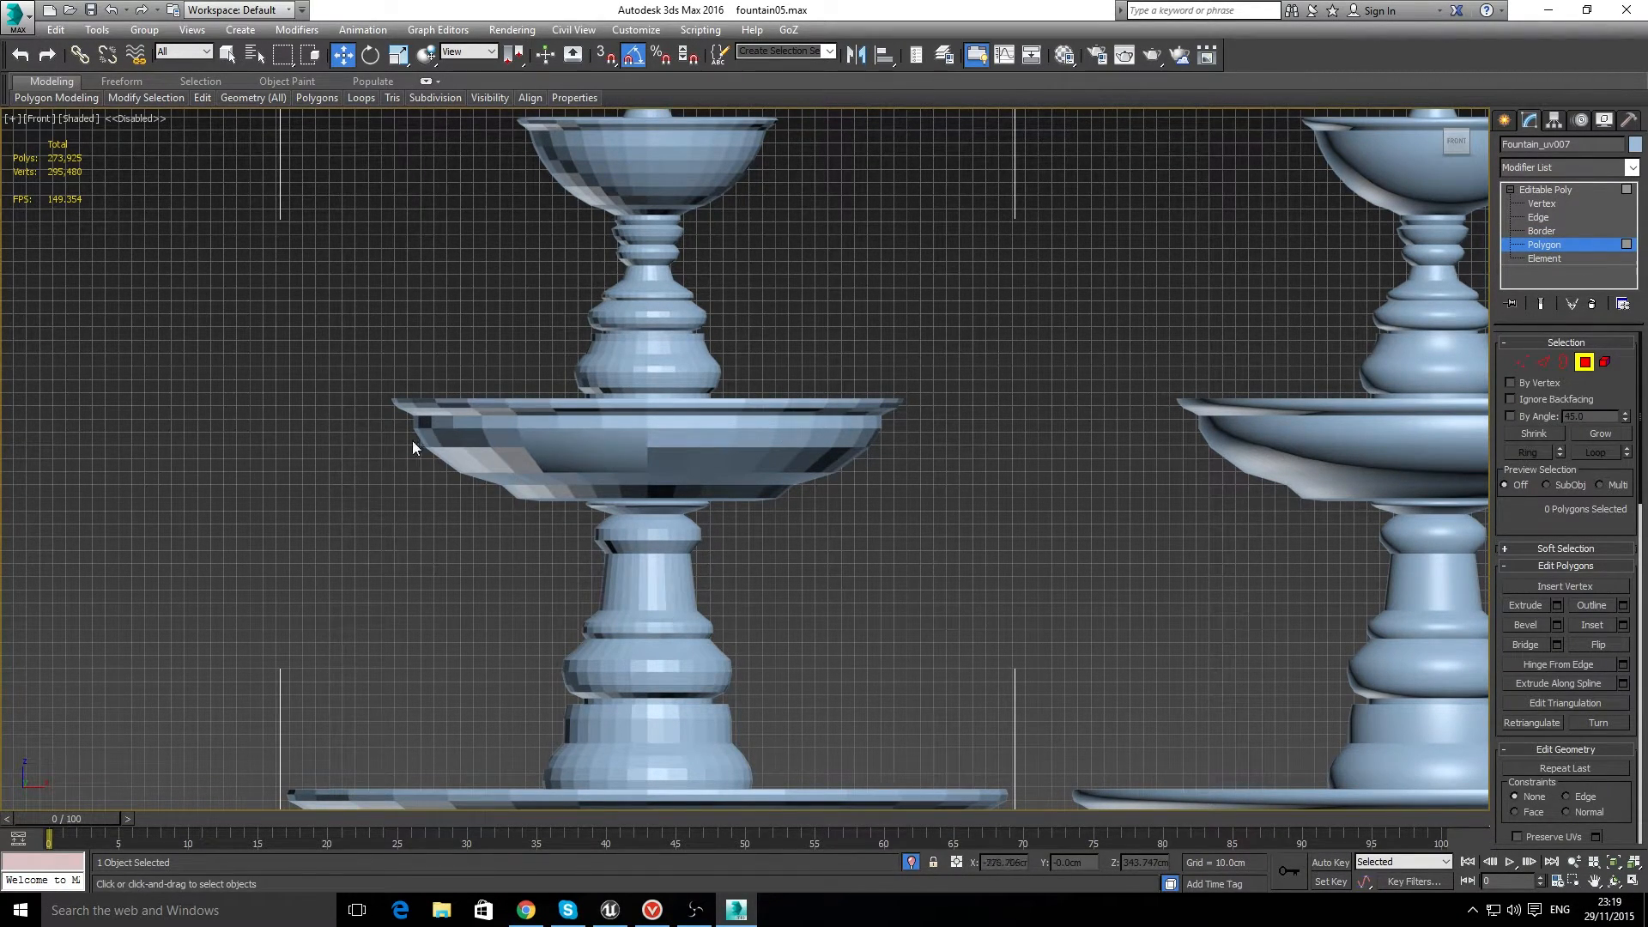
# Step: Assign smoothing group 1 to all polygon rows of the faceted middle bowl's underside, below its straight upper band
pyautogui.scroll(10, 412, 440)
pyautogui.click(493, 354)
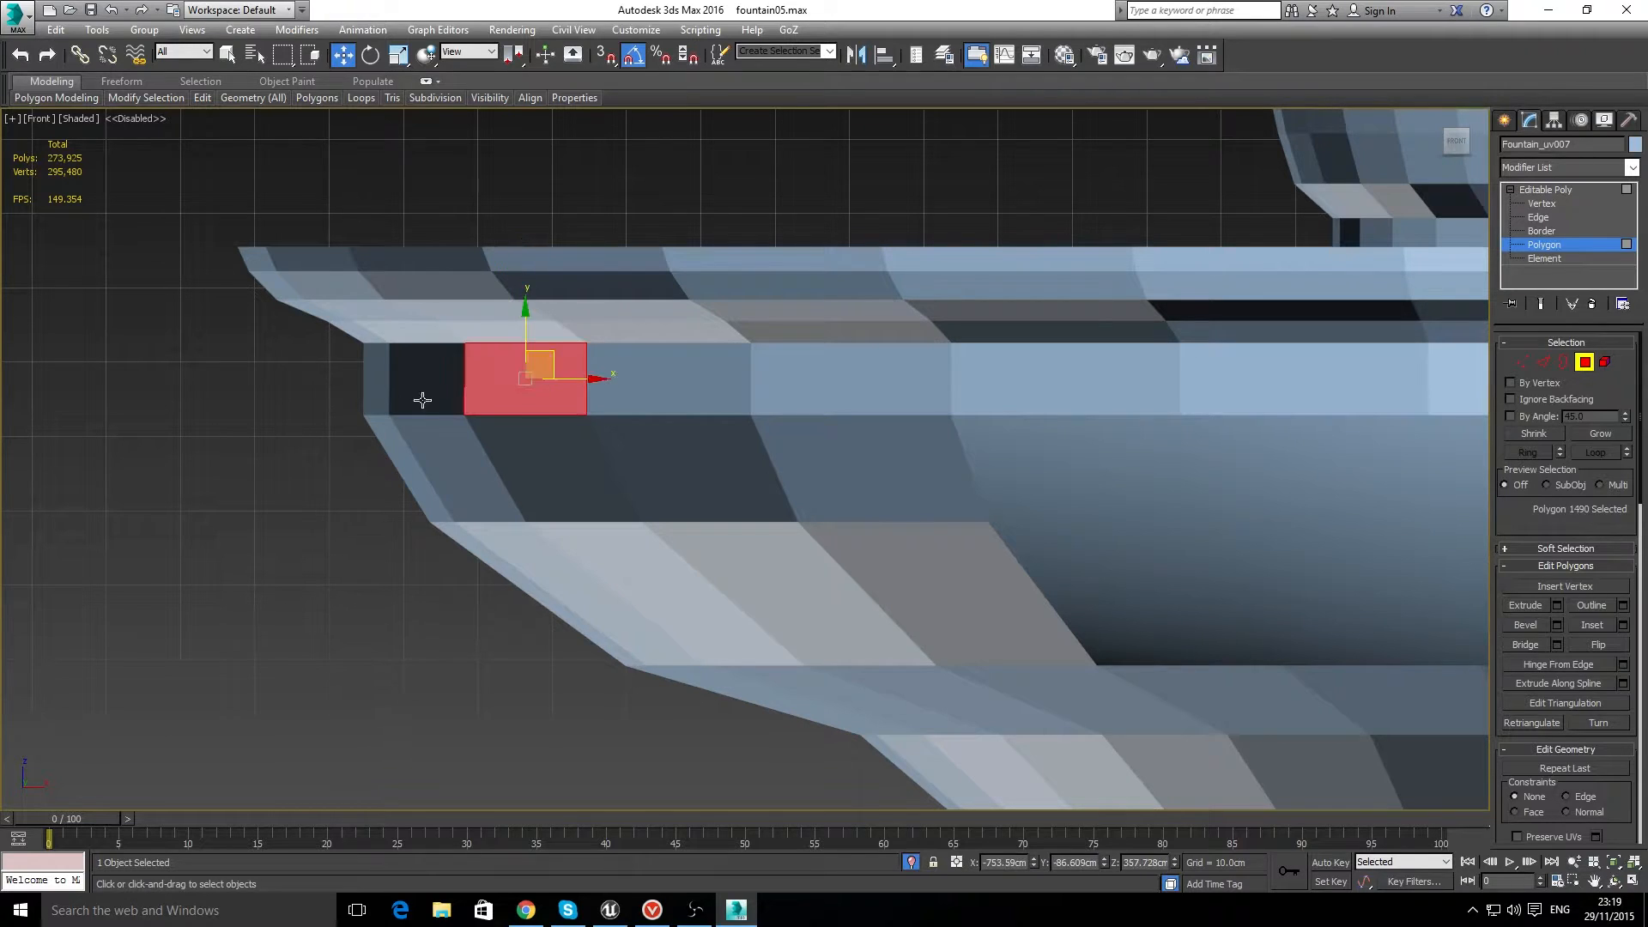
pyautogui.click(338, 405)
pyautogui.scroll(-10, 339, 405)
pyautogui.moveTo(504, 441); pyautogui.dragTo(1134, 532)
pyautogui.moveTo(1242, 553); pyautogui.dragTo(1265, 551)
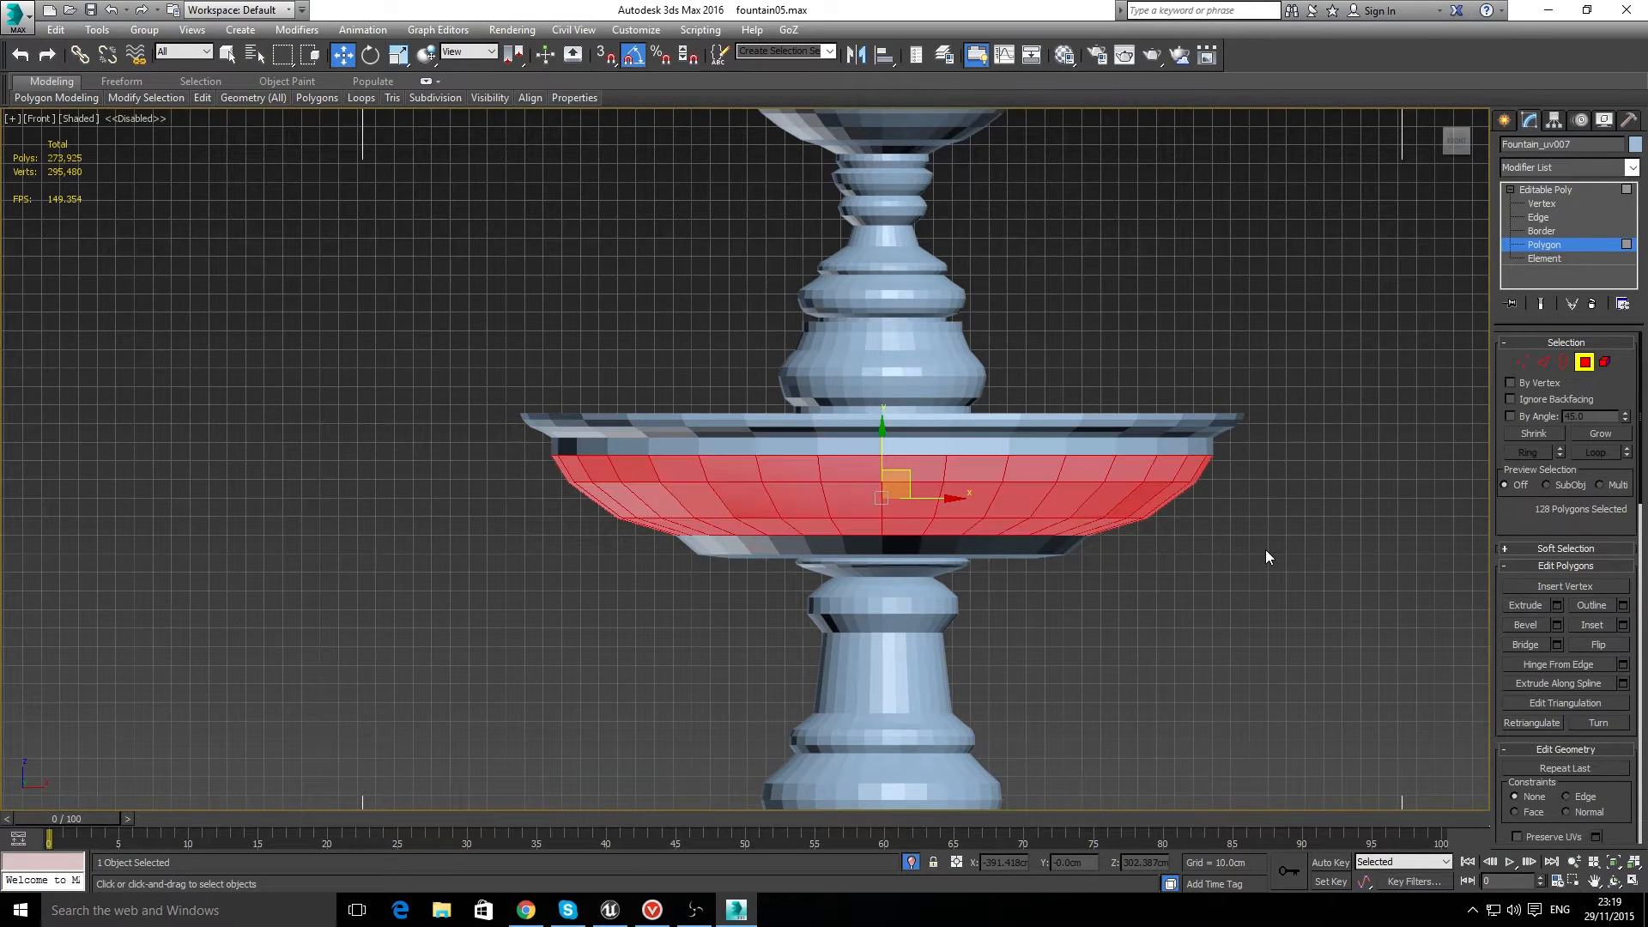
pyautogui.keyDown('ctrl'); pyautogui.moveTo(561, 539); pyautogui.dragTo(670, 546); pyautogui.keyUp('ctrl')
pyautogui.keyDown('ctrl'); pyautogui.moveTo(1102, 567); pyautogui.dragTo(1103, 567); pyautogui.keyUp('ctrl')
pyautogui.keyDown('ctrl'); pyautogui.moveTo(543, 513); pyautogui.dragTo(1171, 558); pyautogui.keyUp('ctrl')
pyautogui.scroll(-10, 1592, 644)
pyautogui.click(1511, 717)
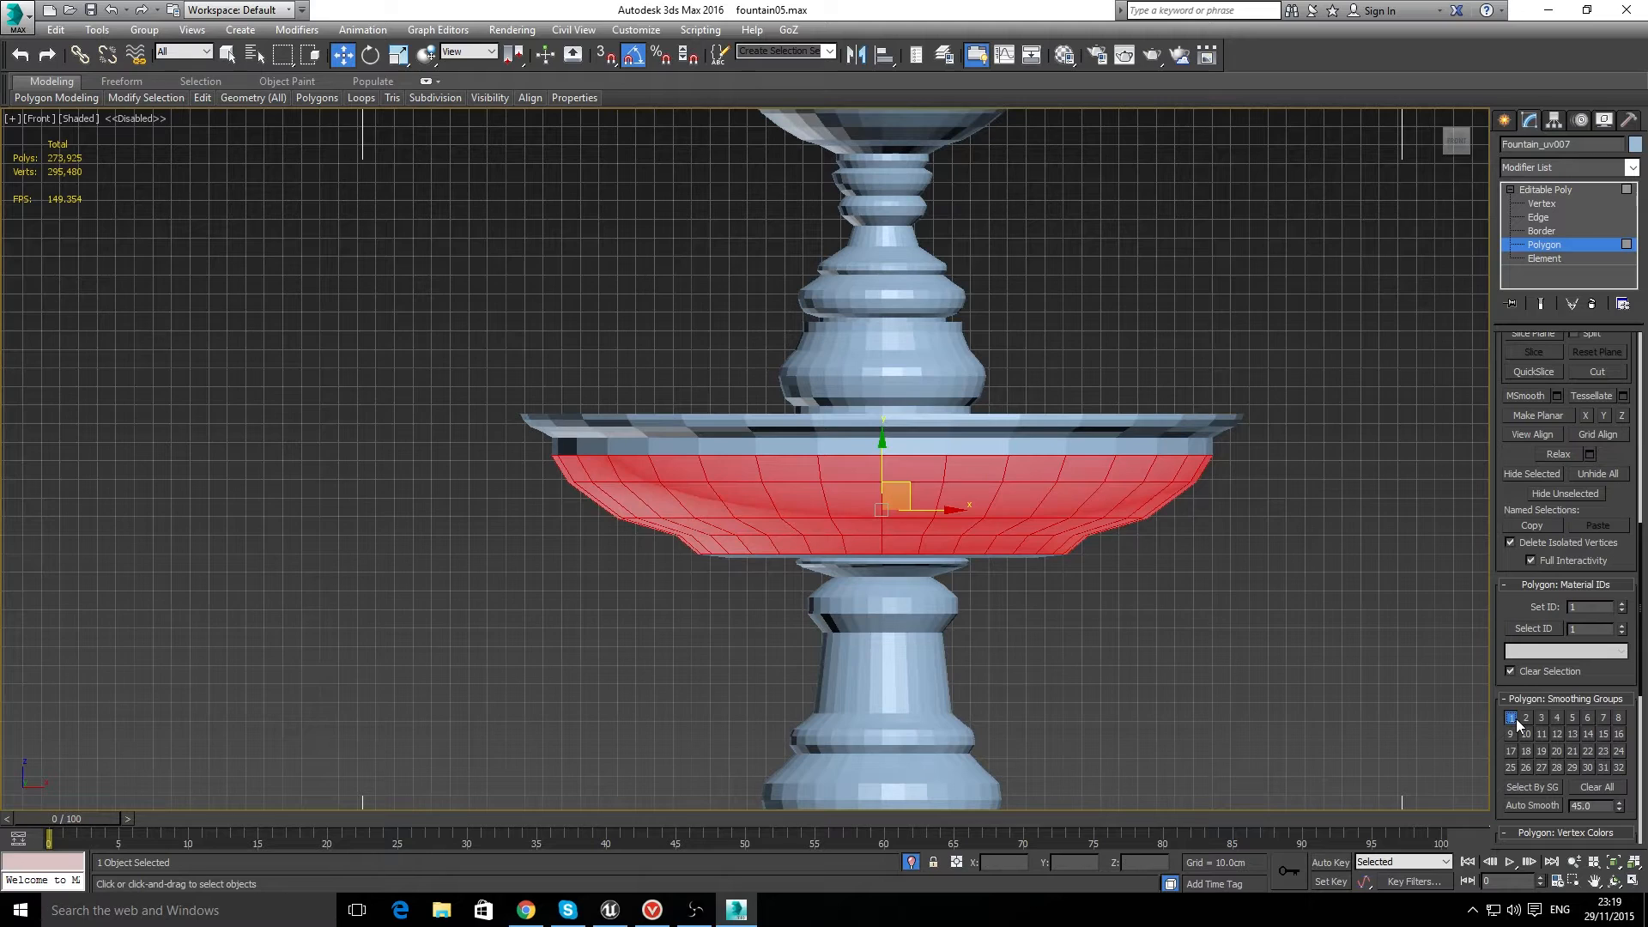
pyautogui.click(1348, 705)
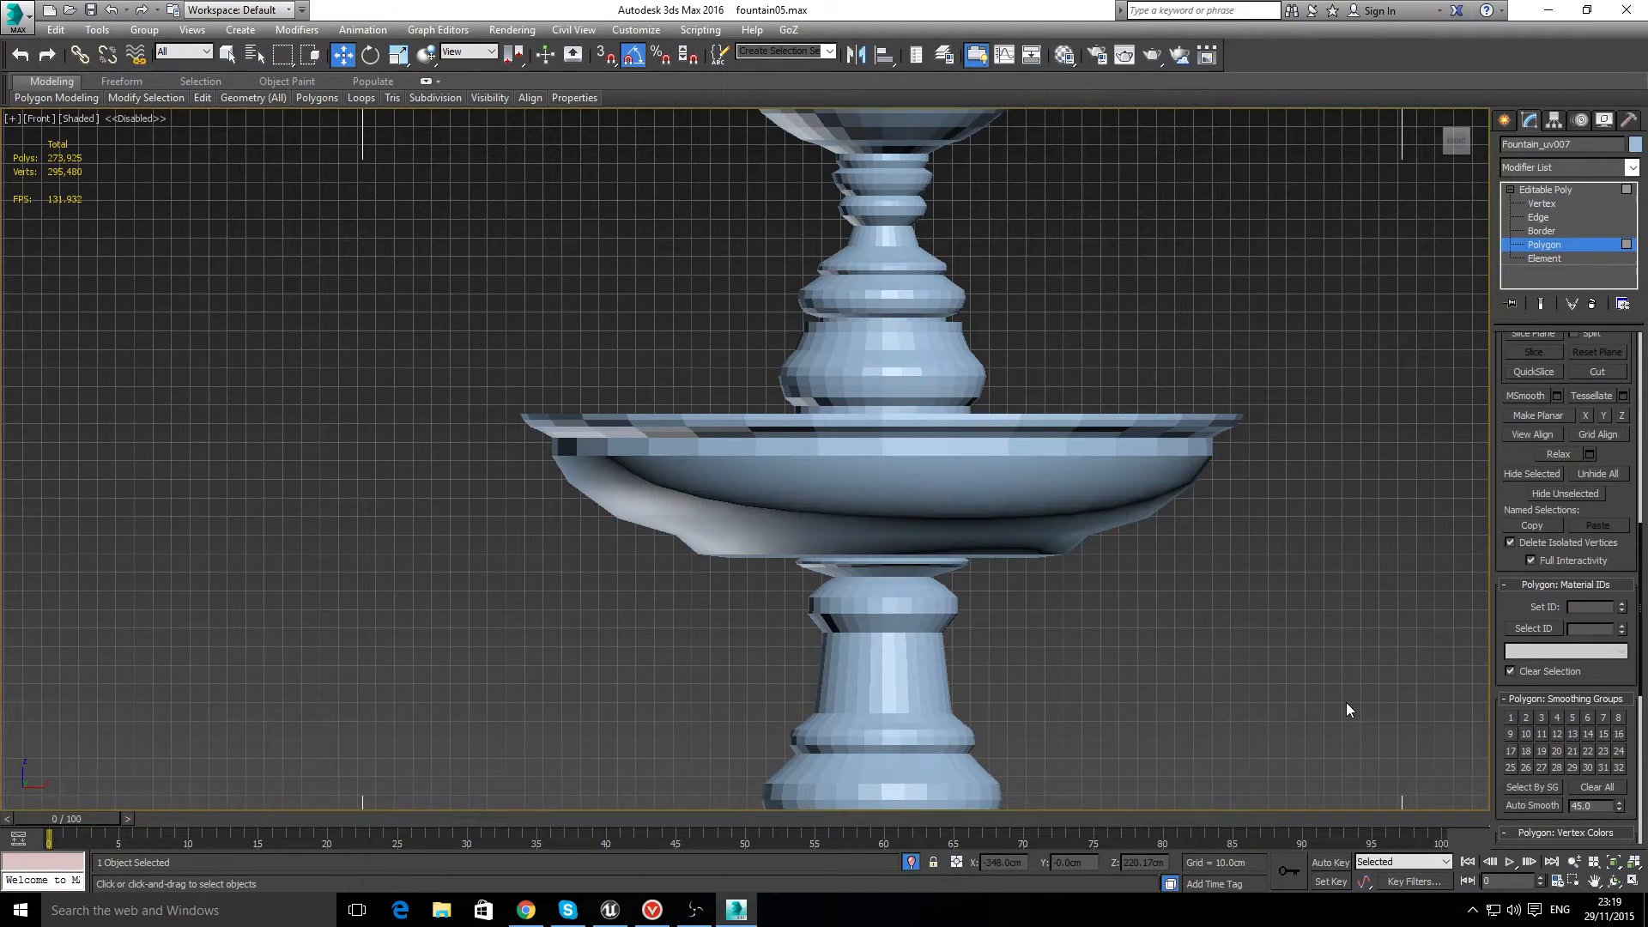
# Step: Assign smoothing group 1 to the full polygon loop forming the straight band at the top of the middle bowl's body
pyautogui.click(788, 446)
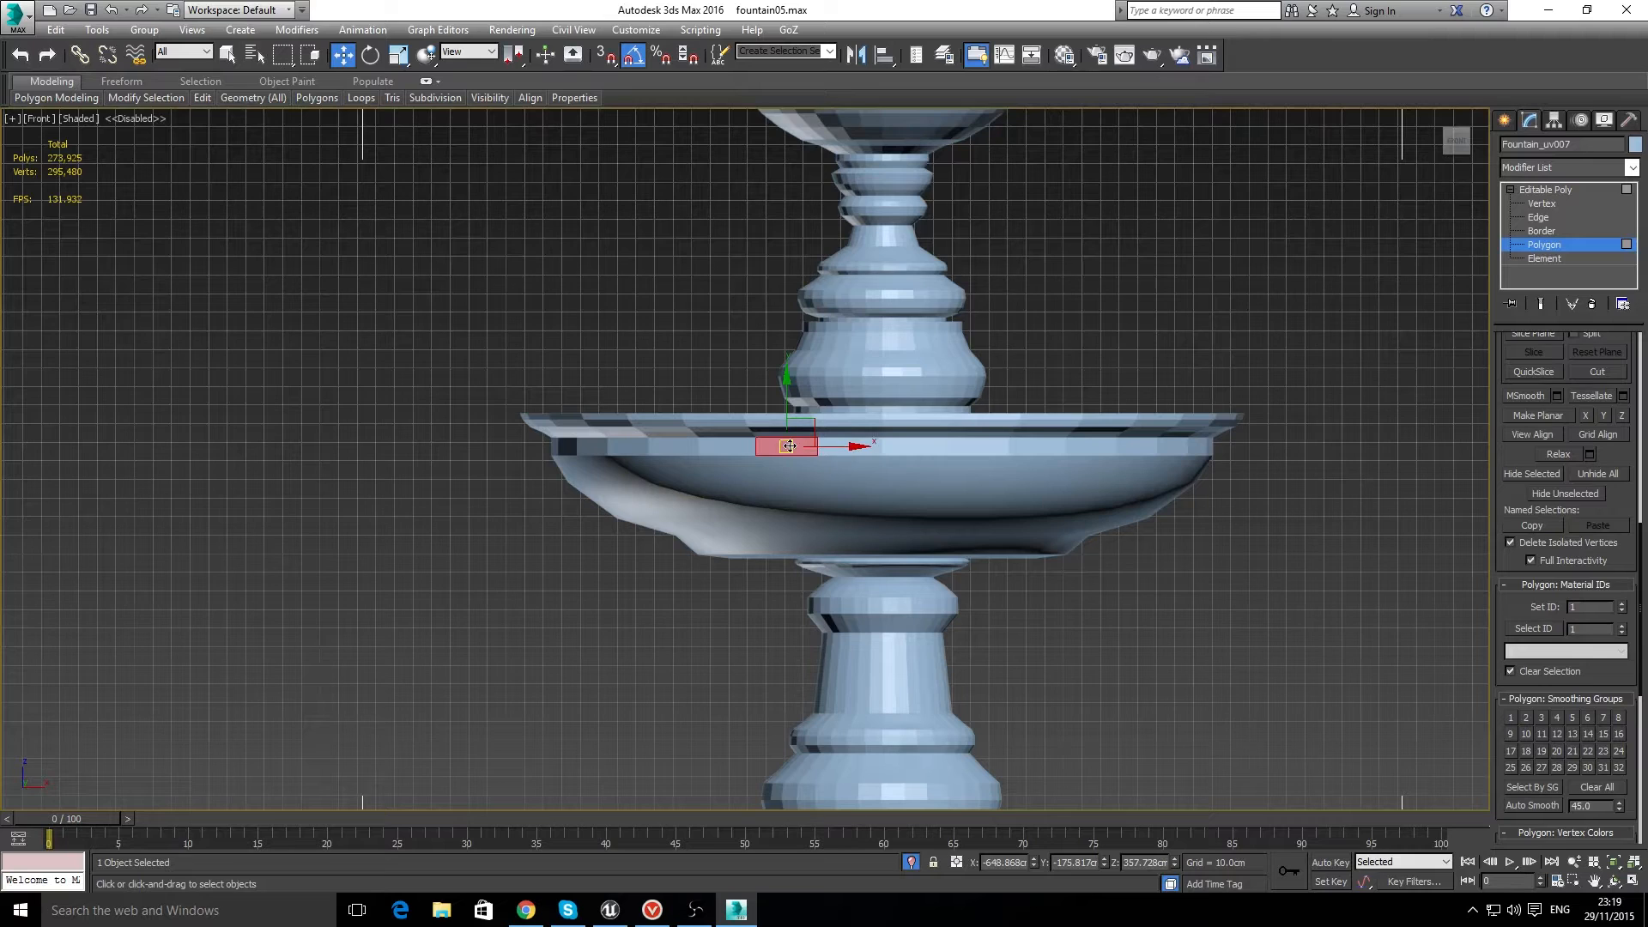
pyautogui.keyDown('shift'); pyautogui.click(839, 446); pyautogui.keyUp('shift')
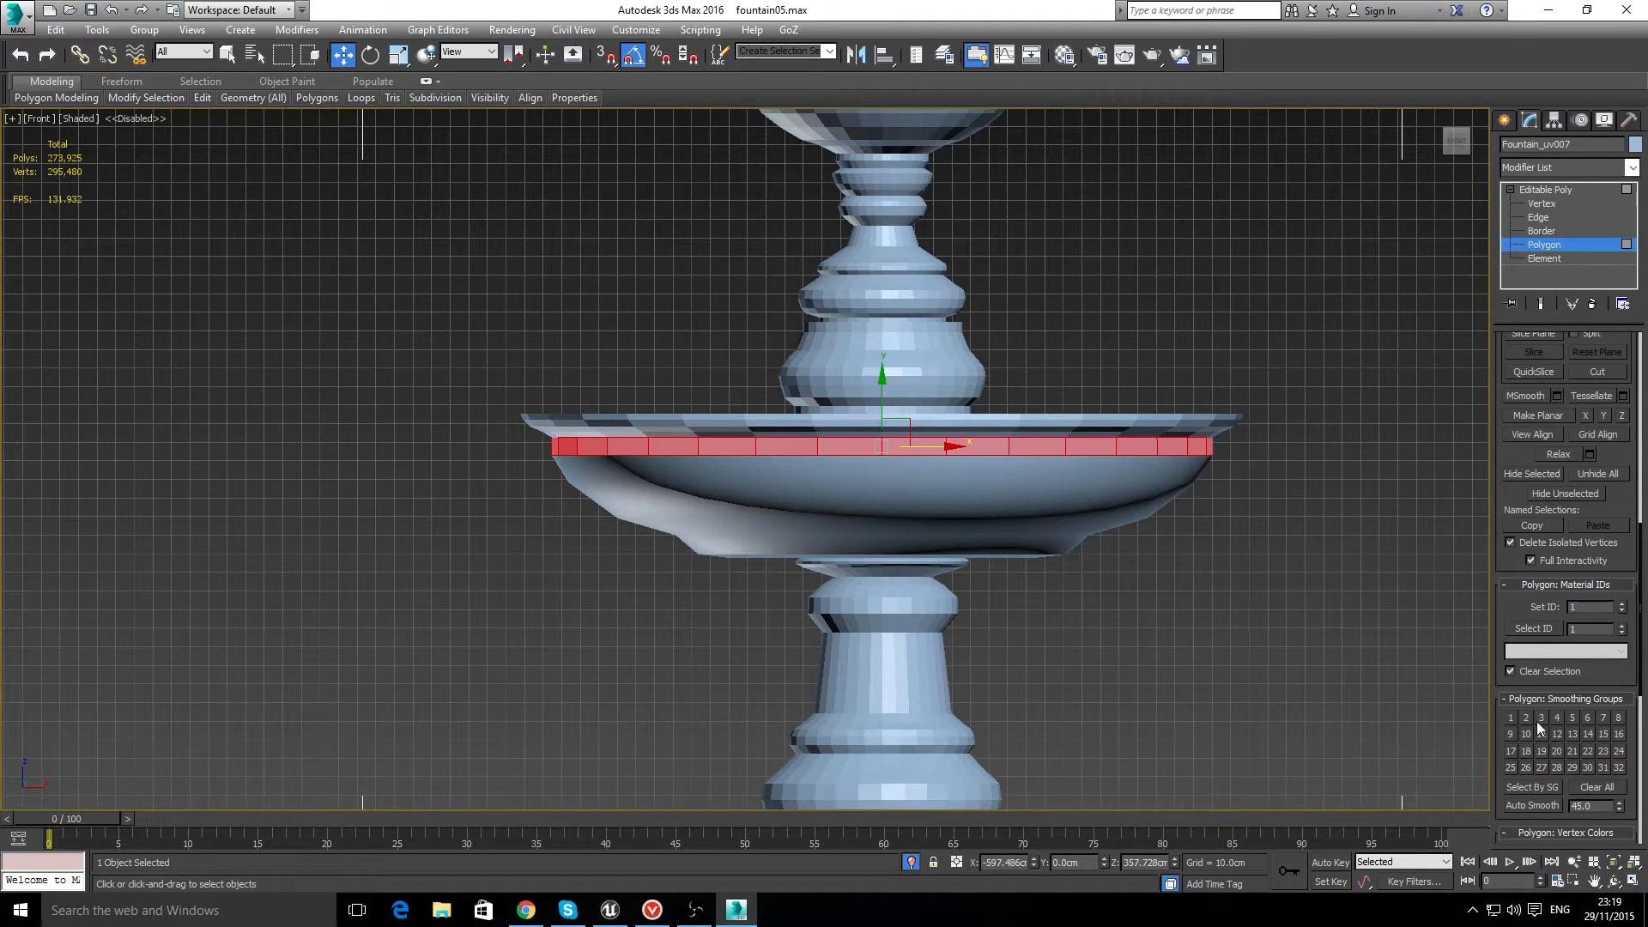
pyautogui.click(1505, 717)
pyautogui.click(1294, 671)
pyautogui.scroll(-10, 1095, 594)
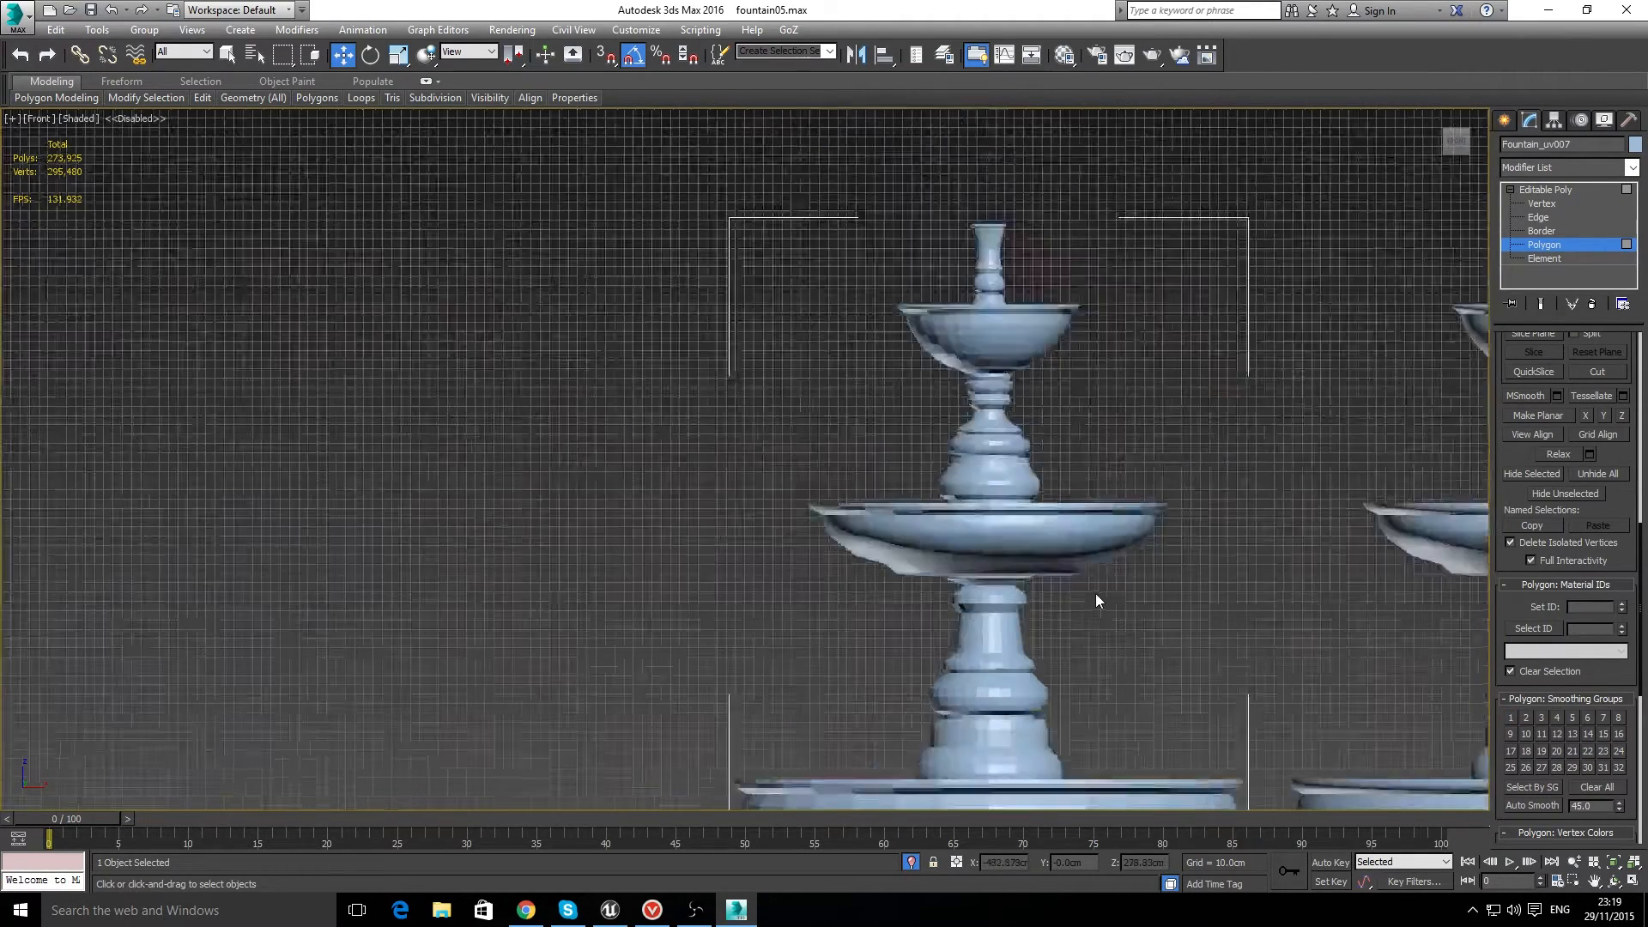
pyautogui.scroll(10, 1351, 630)
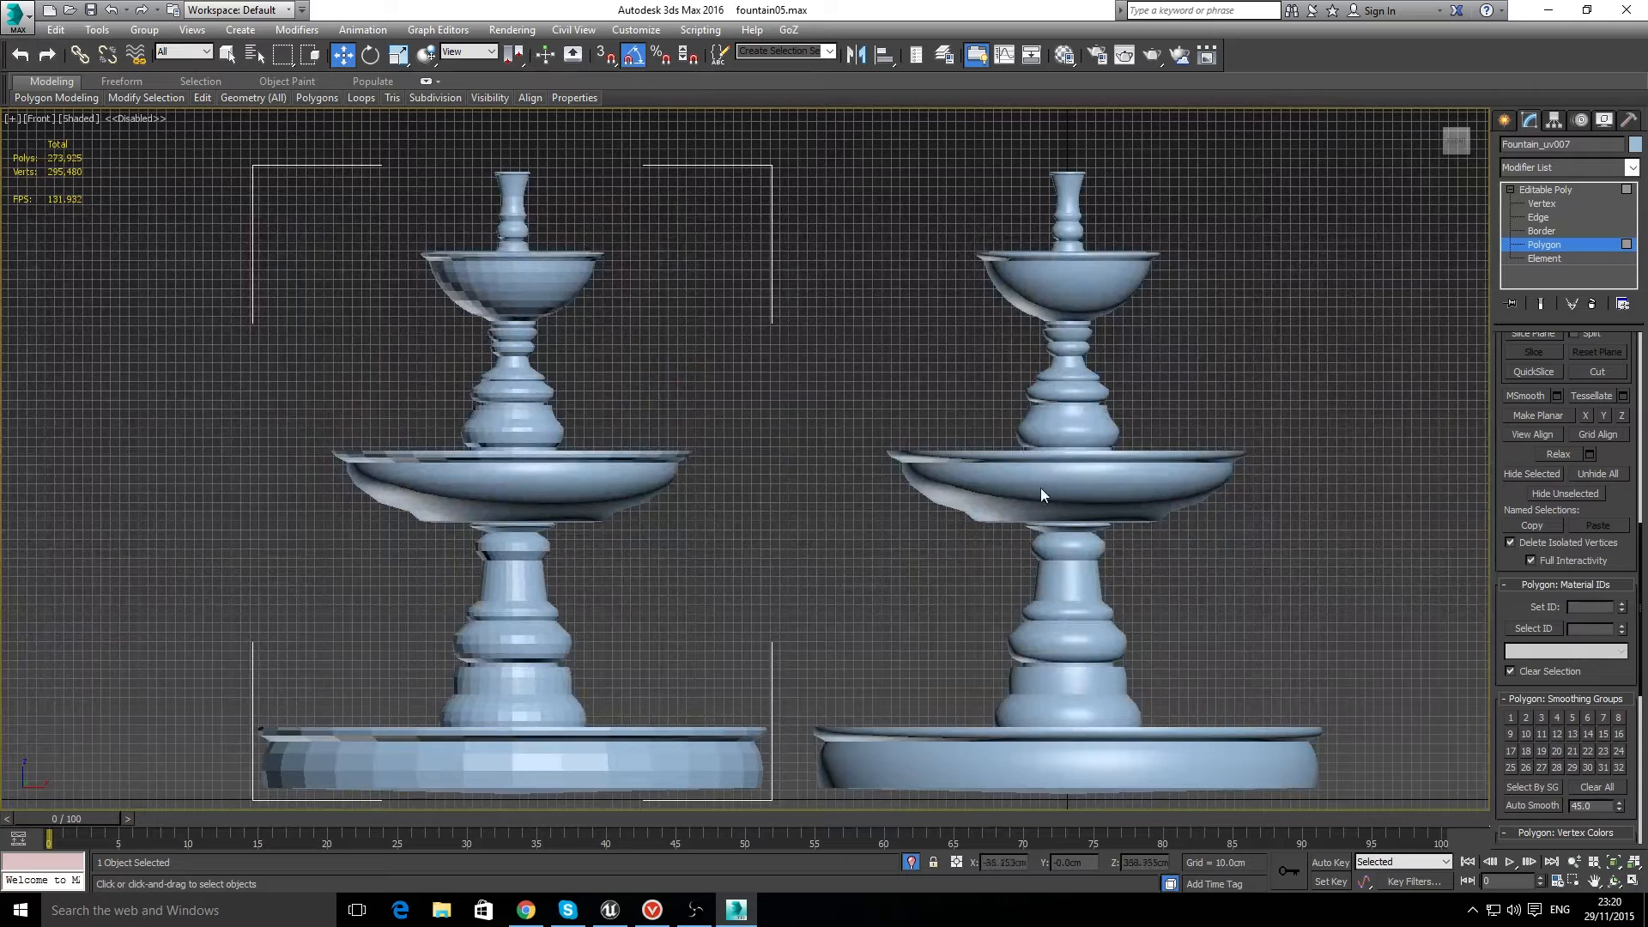
# Step: Assign smoothing group 2 to the sloping polygon rows of the middle bowl's flared rim, leaving out the topmost row
pyautogui.scroll(8, 518, 462)
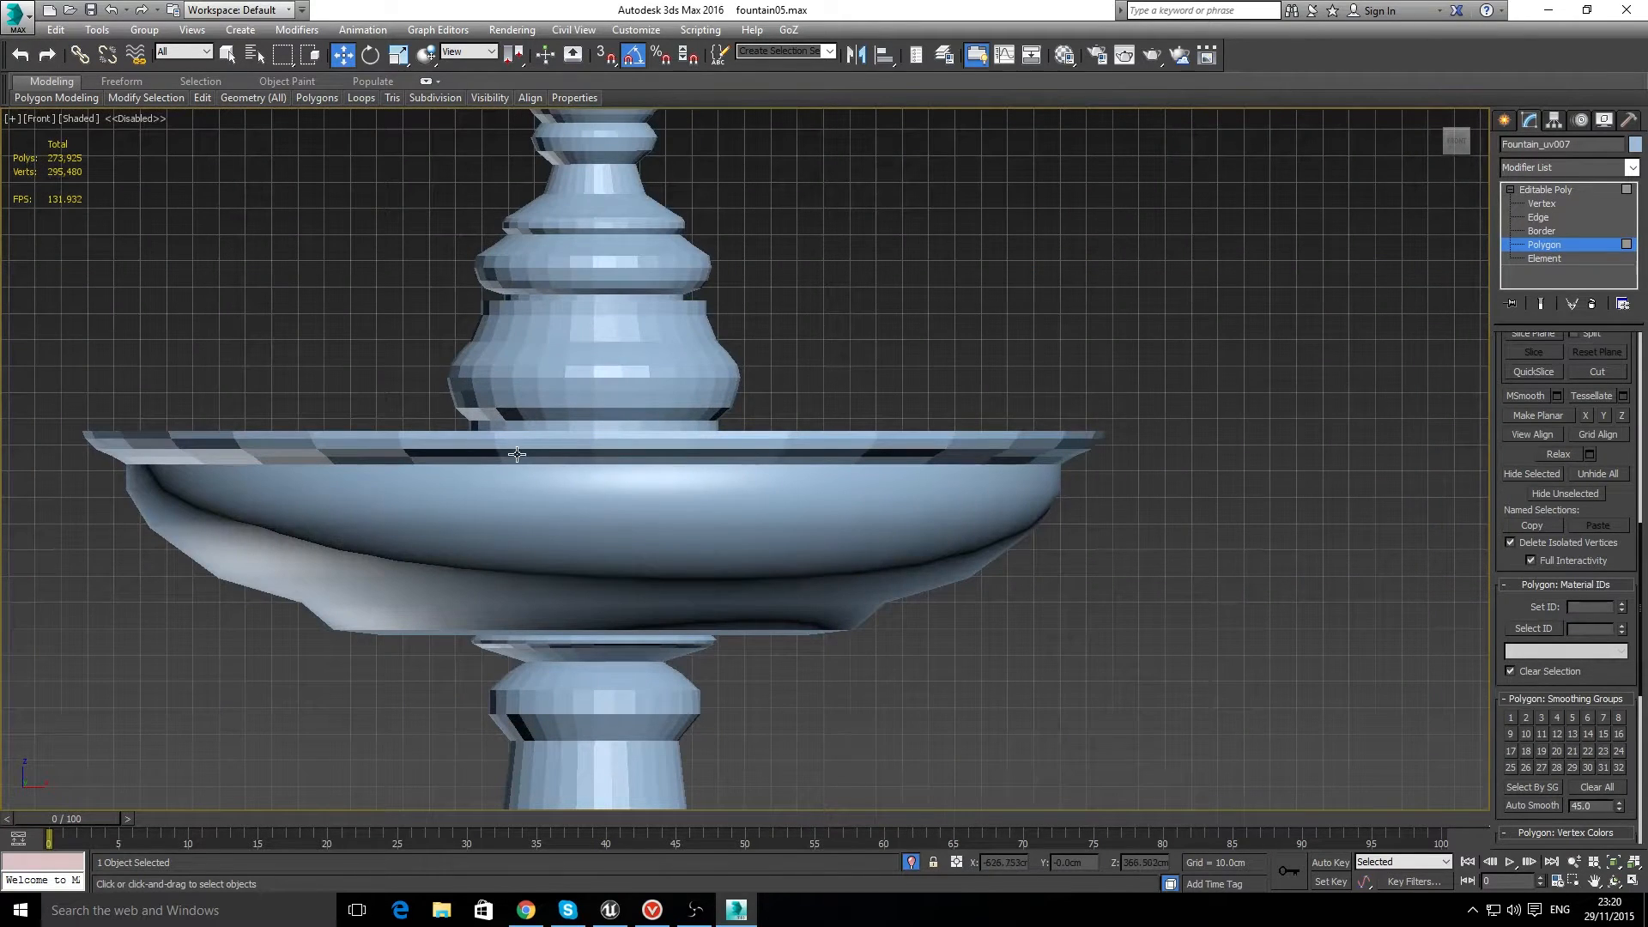
pyautogui.click(517, 462)
pyautogui.keyDown('shift'); pyautogui.click(468, 458); pyautogui.keyUp('shift')
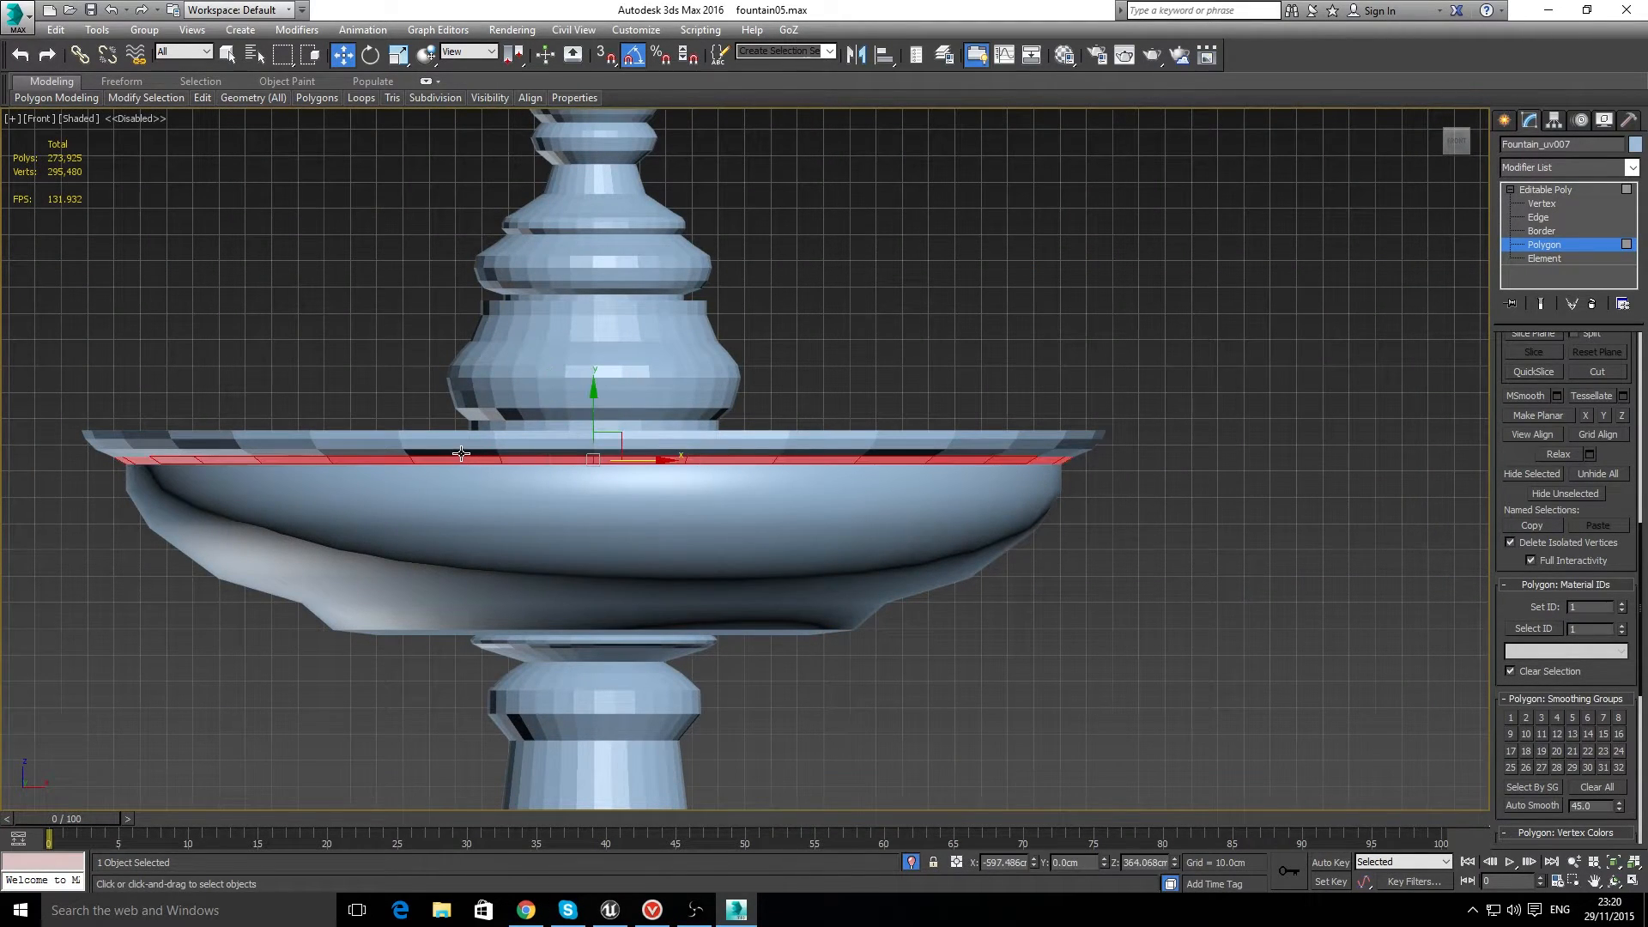
pyautogui.keyDown('shift'); pyautogui.click(380, 452); pyautogui.keyUp('shift')
pyautogui.hotkey('ctrl', 'd')
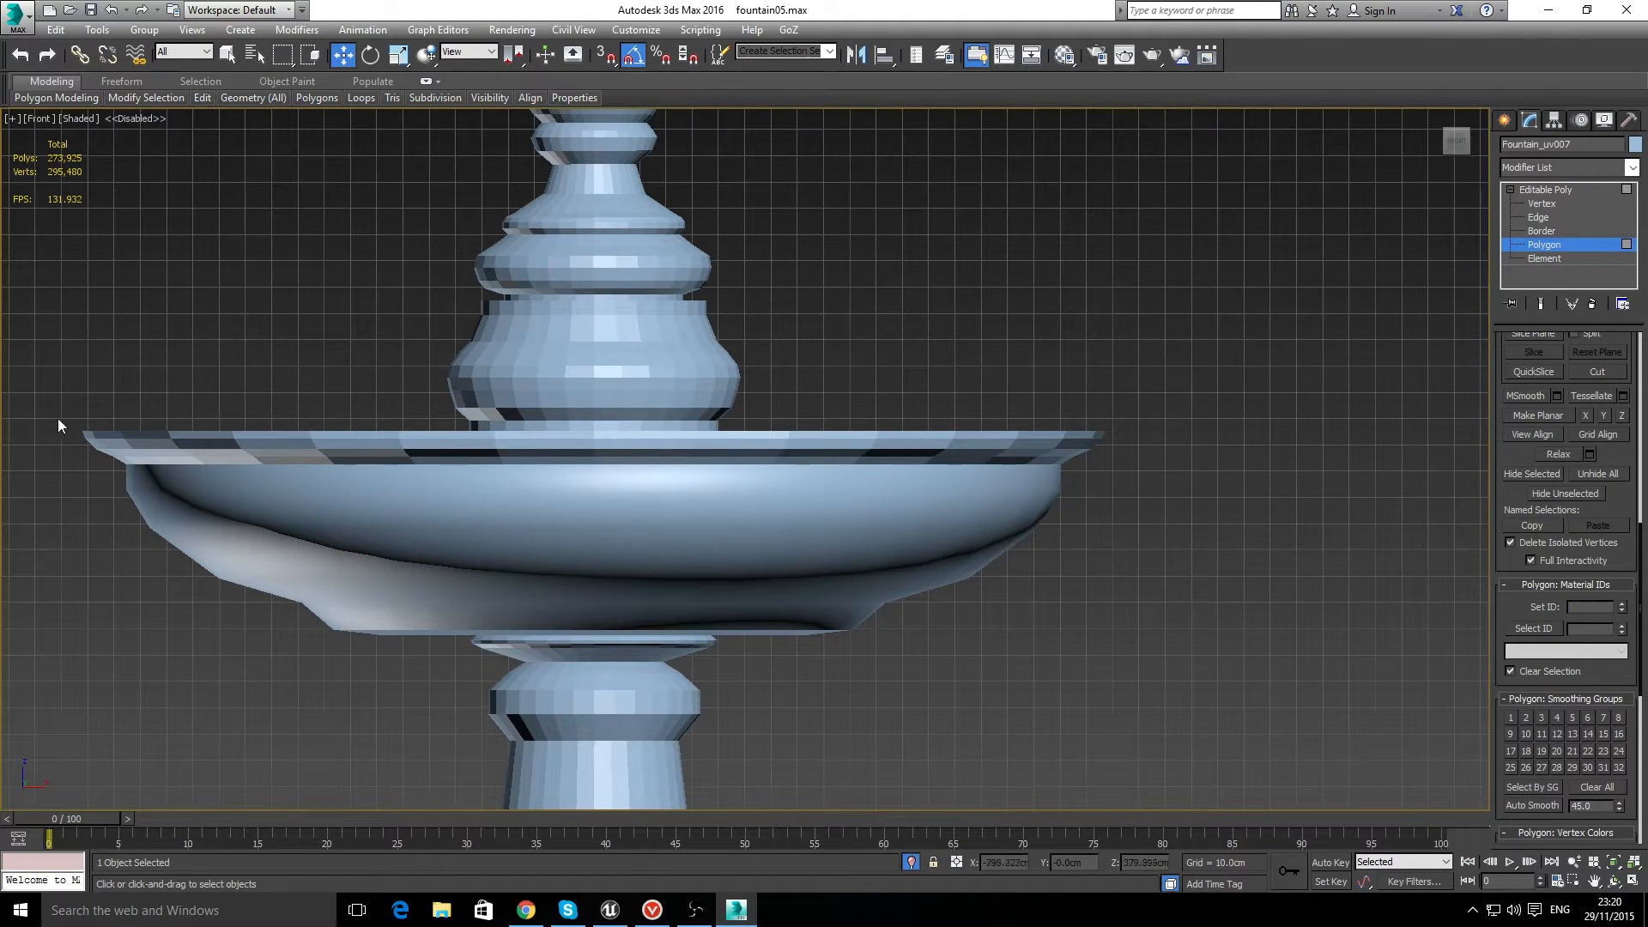
pyautogui.moveTo(993, 469); pyautogui.dragTo(1114, 466)
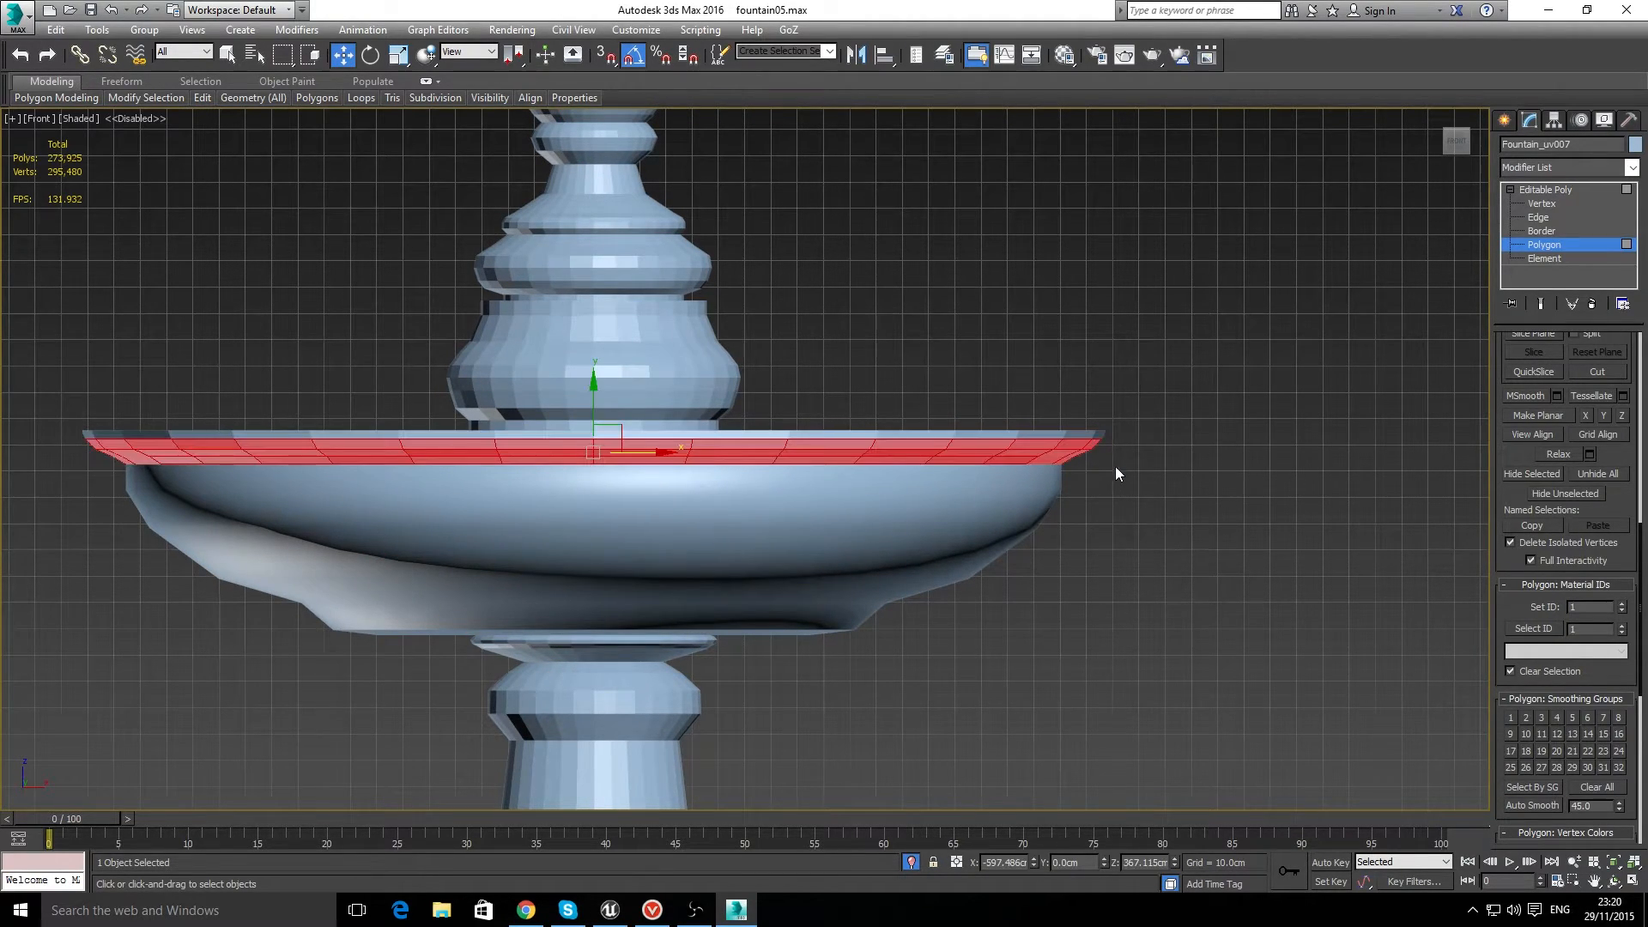
pyautogui.click(1527, 718)
pyautogui.click(1152, 635)
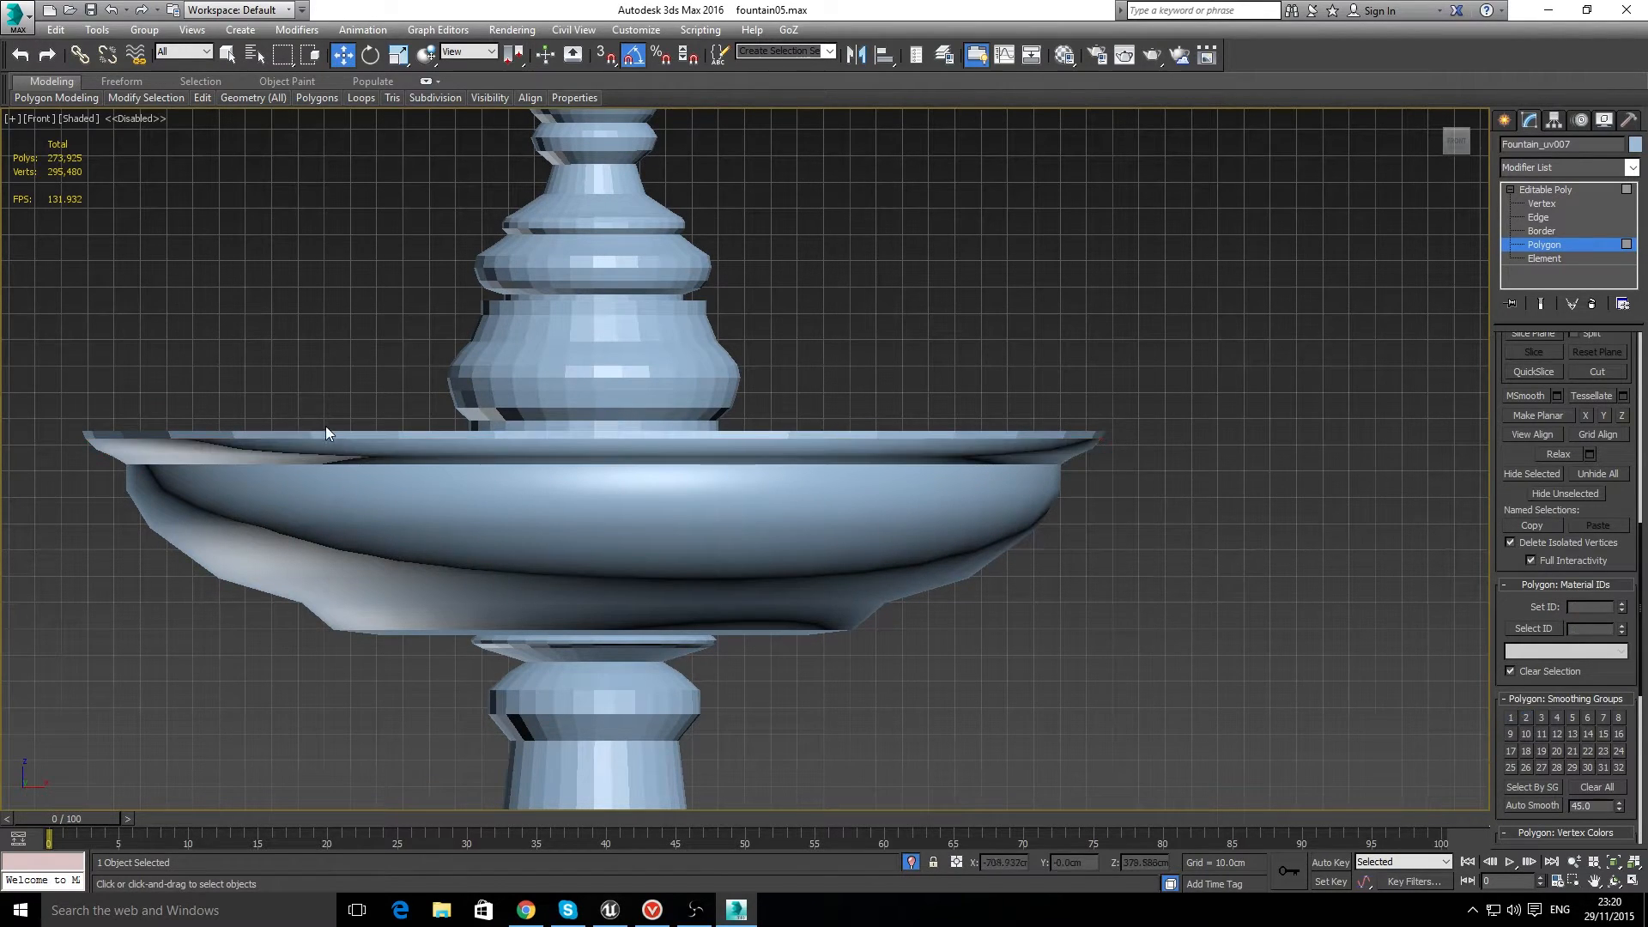
# Step: Add the topmost polygon loop of the middle bowl's rim to smoothing group 2
pyautogui.click(336, 433)
pyautogui.keyDown('shift'); pyautogui.click(273, 436); pyautogui.keyUp('shift')
pyautogui.click(1526, 718)
pyautogui.click(1095, 639)
pyautogui.scroll(-4, 1096, 636)
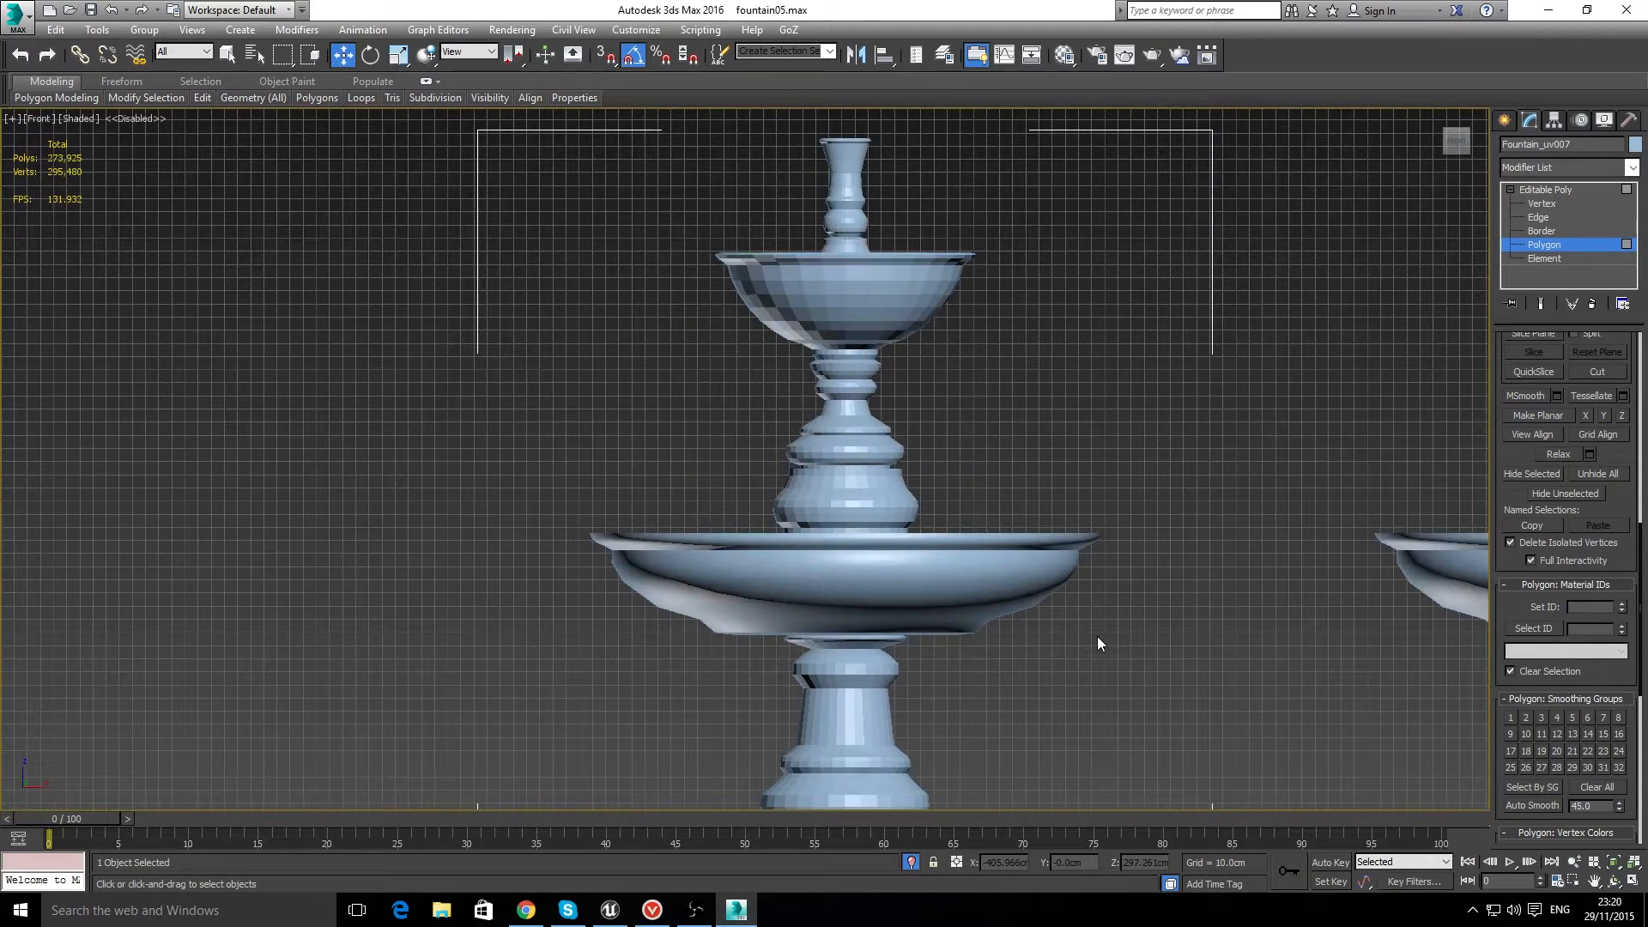
# Step: Clear the smoothing groups of one polygon on the middle bowl's underside and put it back in group 1
pyautogui.click(882, 594)
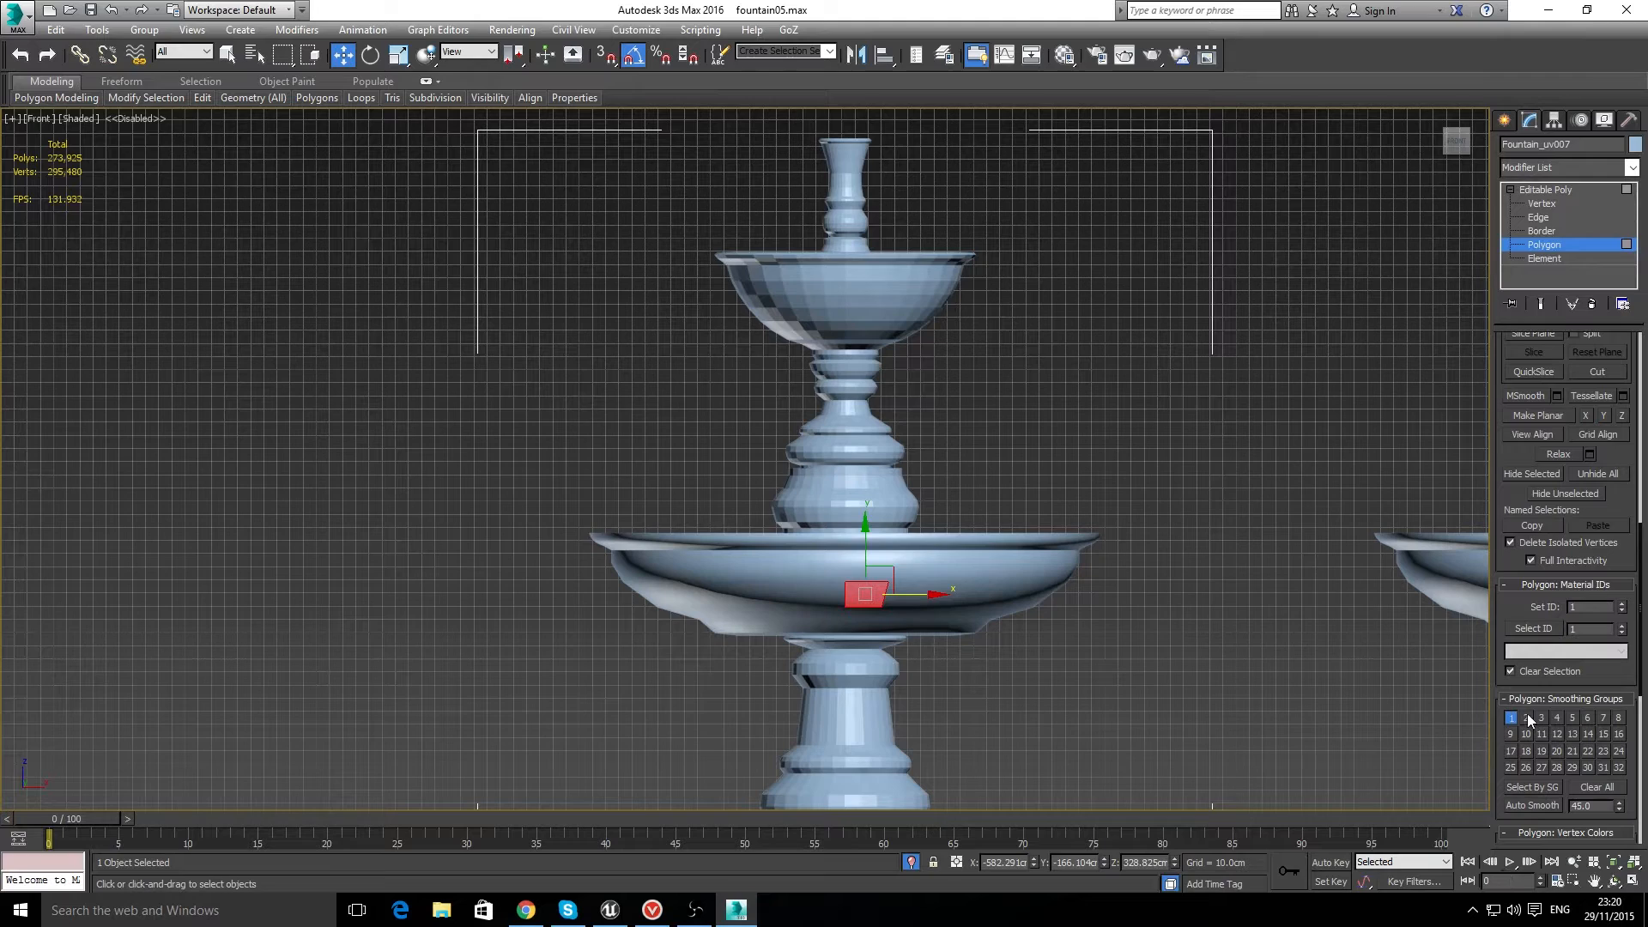
pyautogui.moveTo(1527, 718); pyautogui.dragTo(1605, 720)
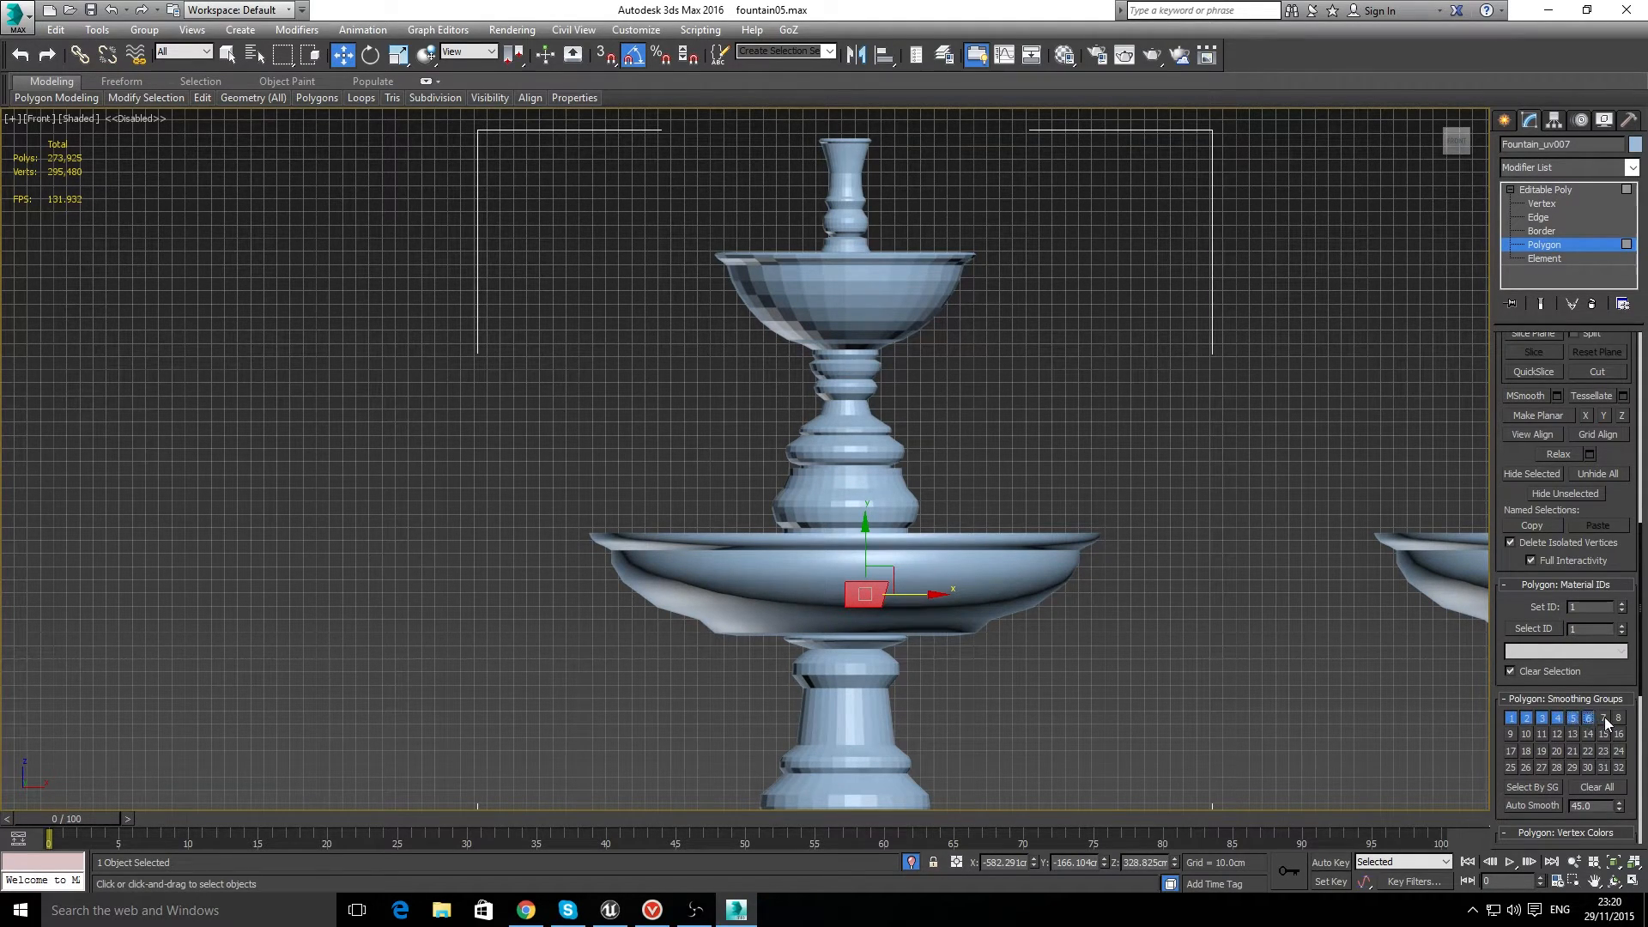
pyautogui.click(1595, 784)
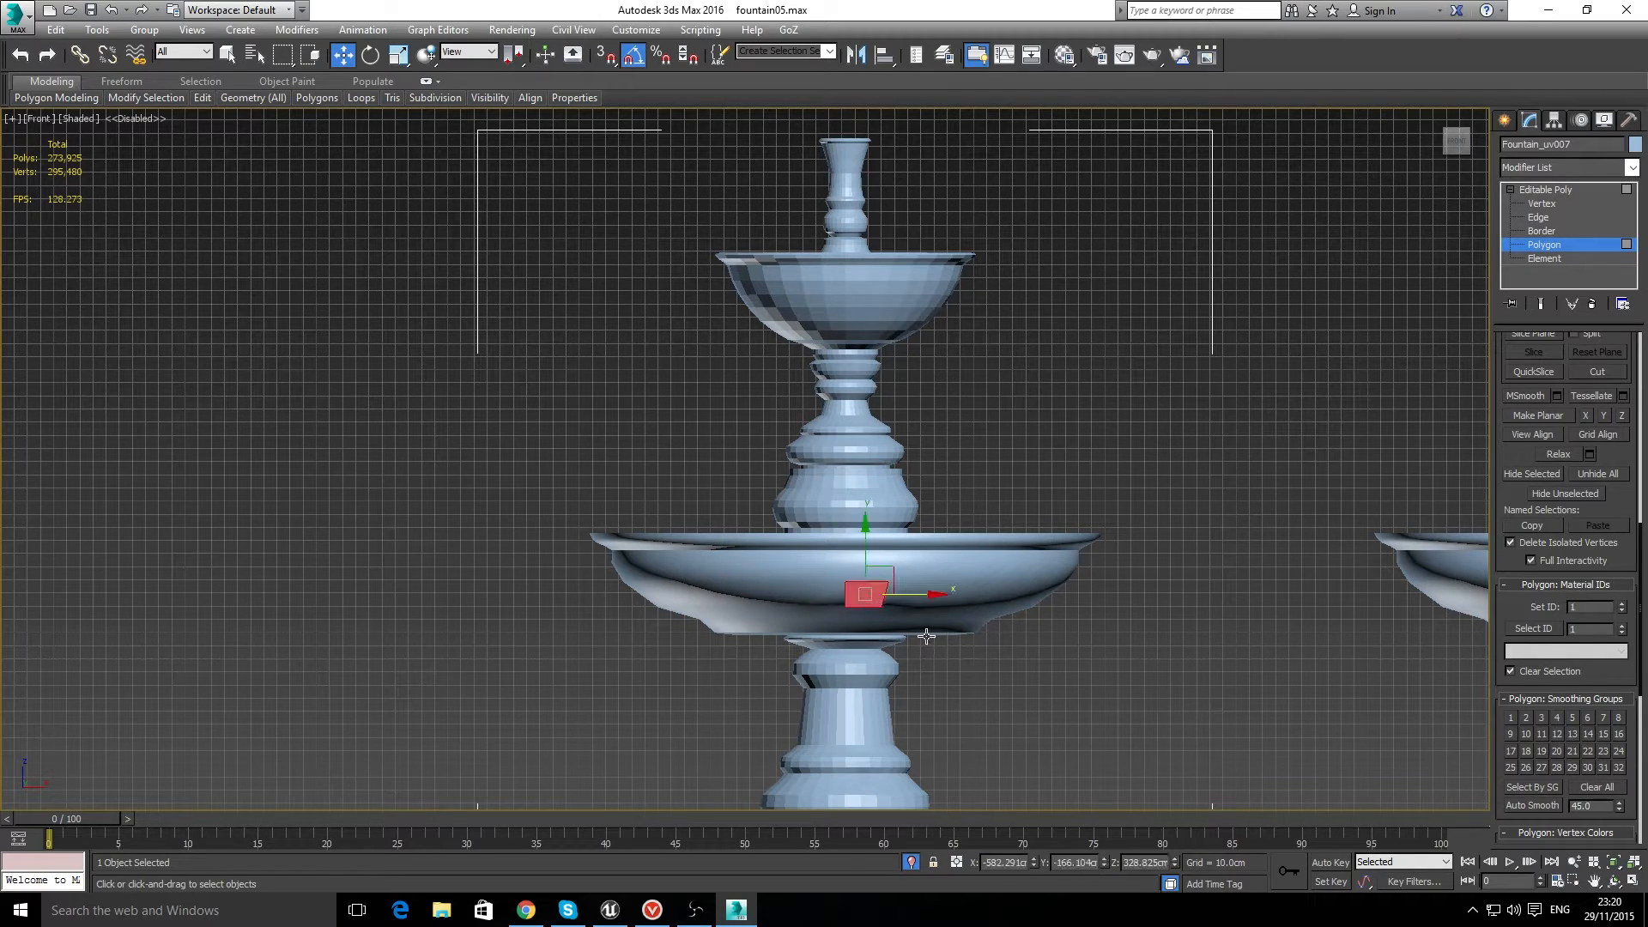
pyautogui.click(1511, 717)
pyautogui.click(1250, 677)
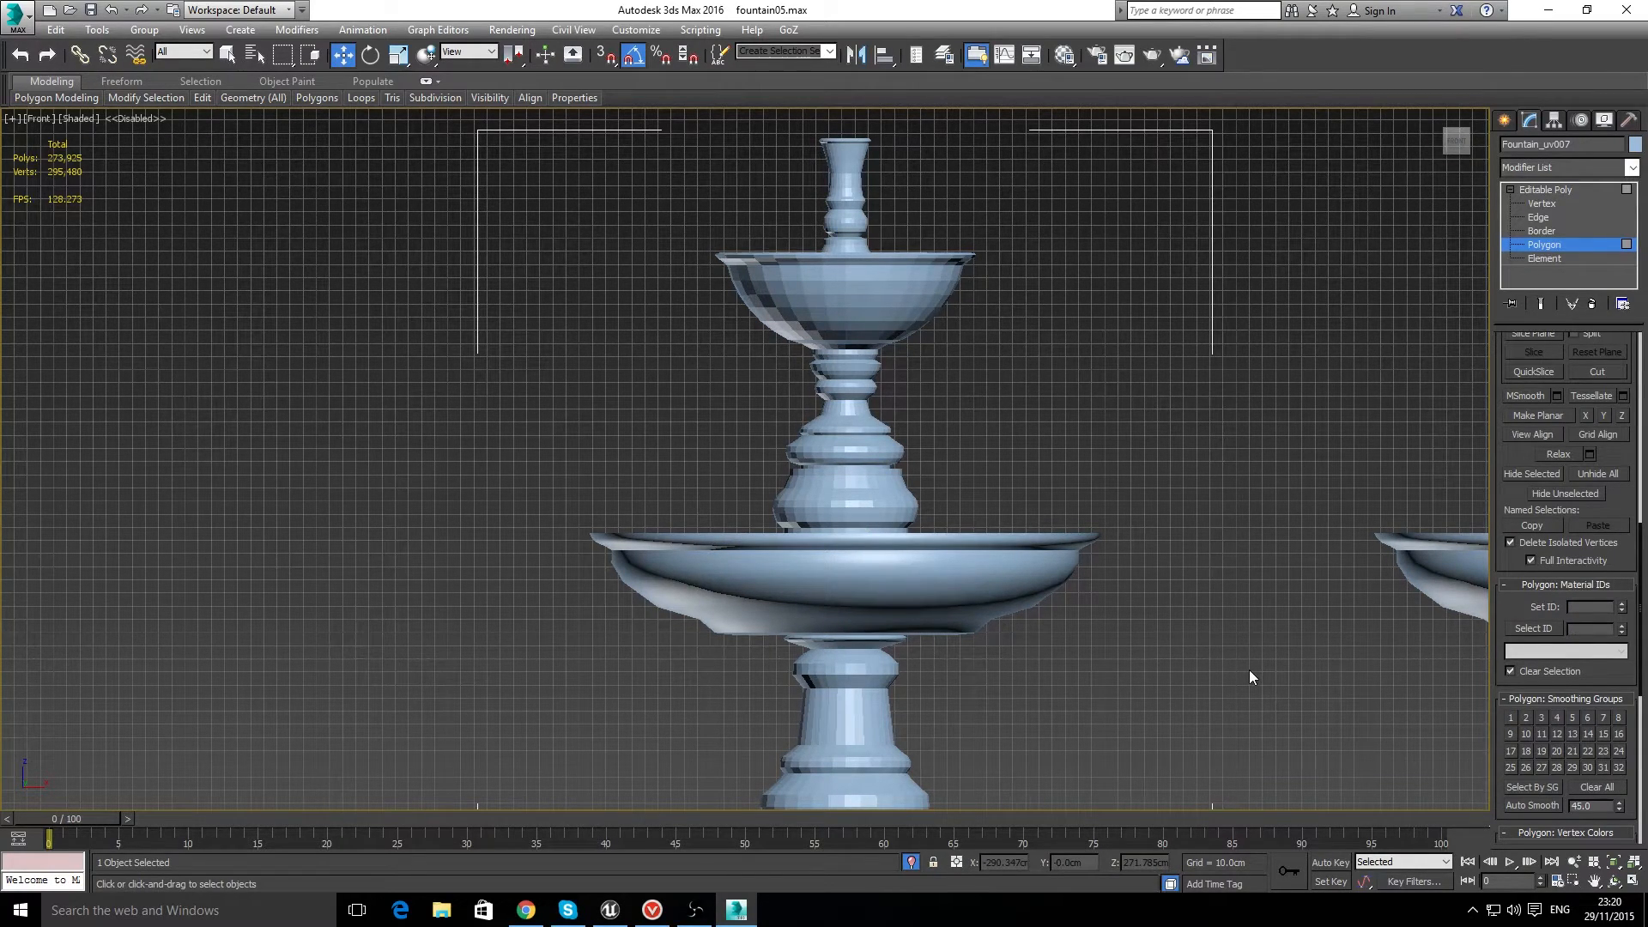
# Step: Add smoothing group 2, alongside group 1, to one polygon in the band directly below the middle bowl's rim
pyautogui.scroll(-2, 1124, 606)
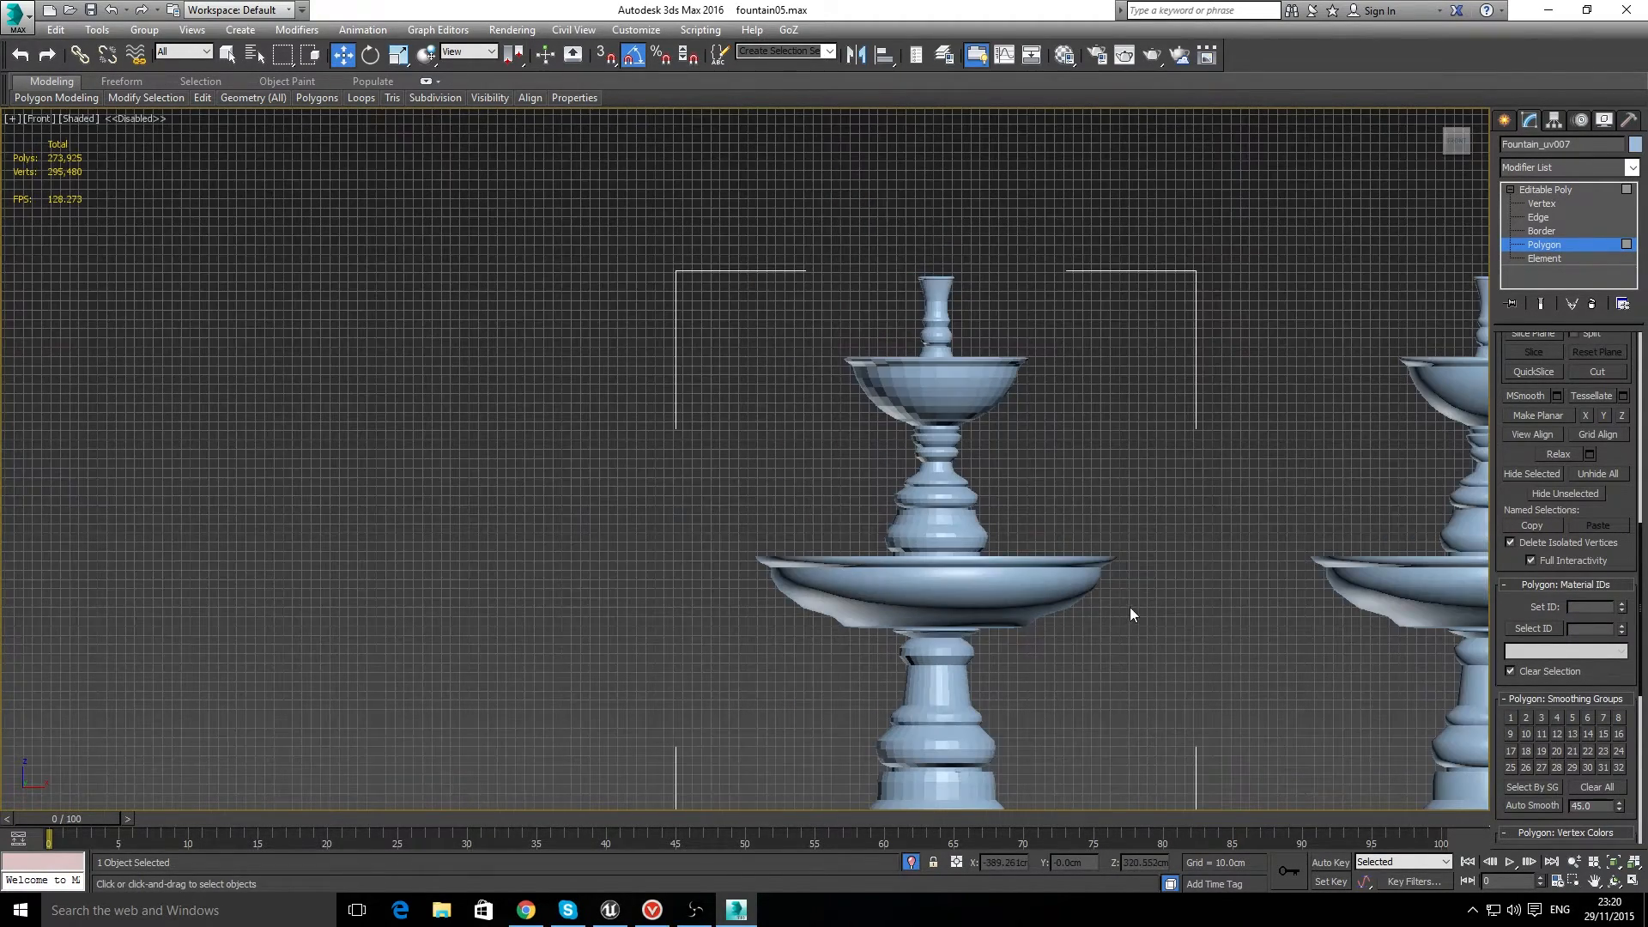
pyautogui.scroll(2, 1129, 606)
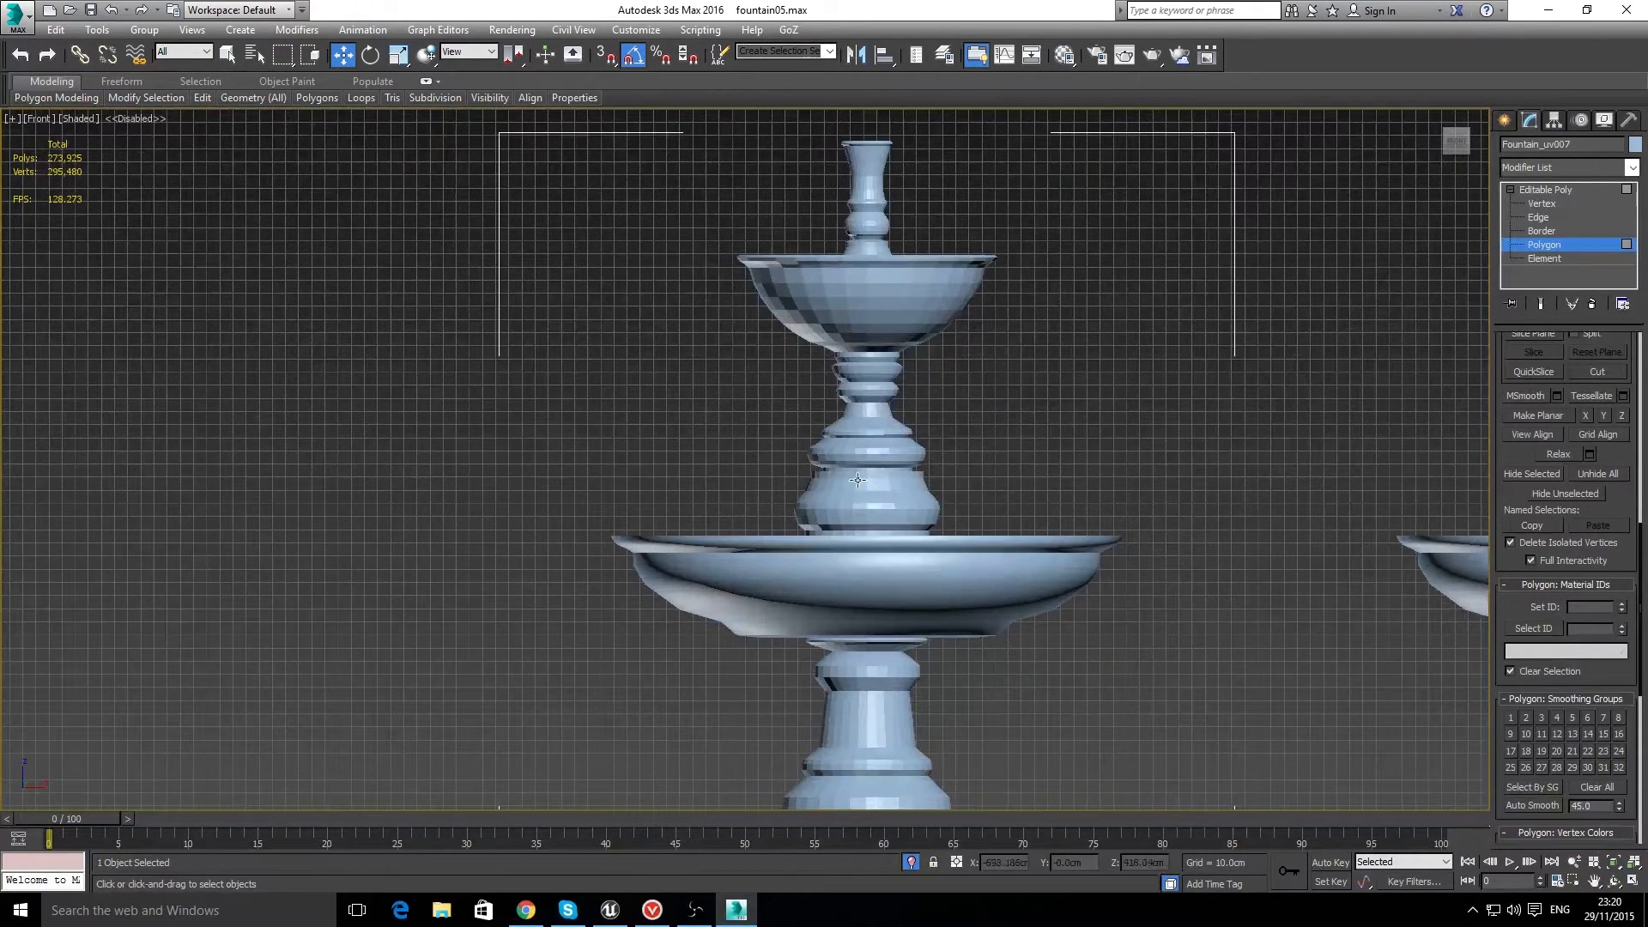
pyautogui.scroll(2, 802, 534)
pyautogui.scroll(2, 801, 533)
pyautogui.click(798, 563)
pyautogui.scroll(2, 796, 559)
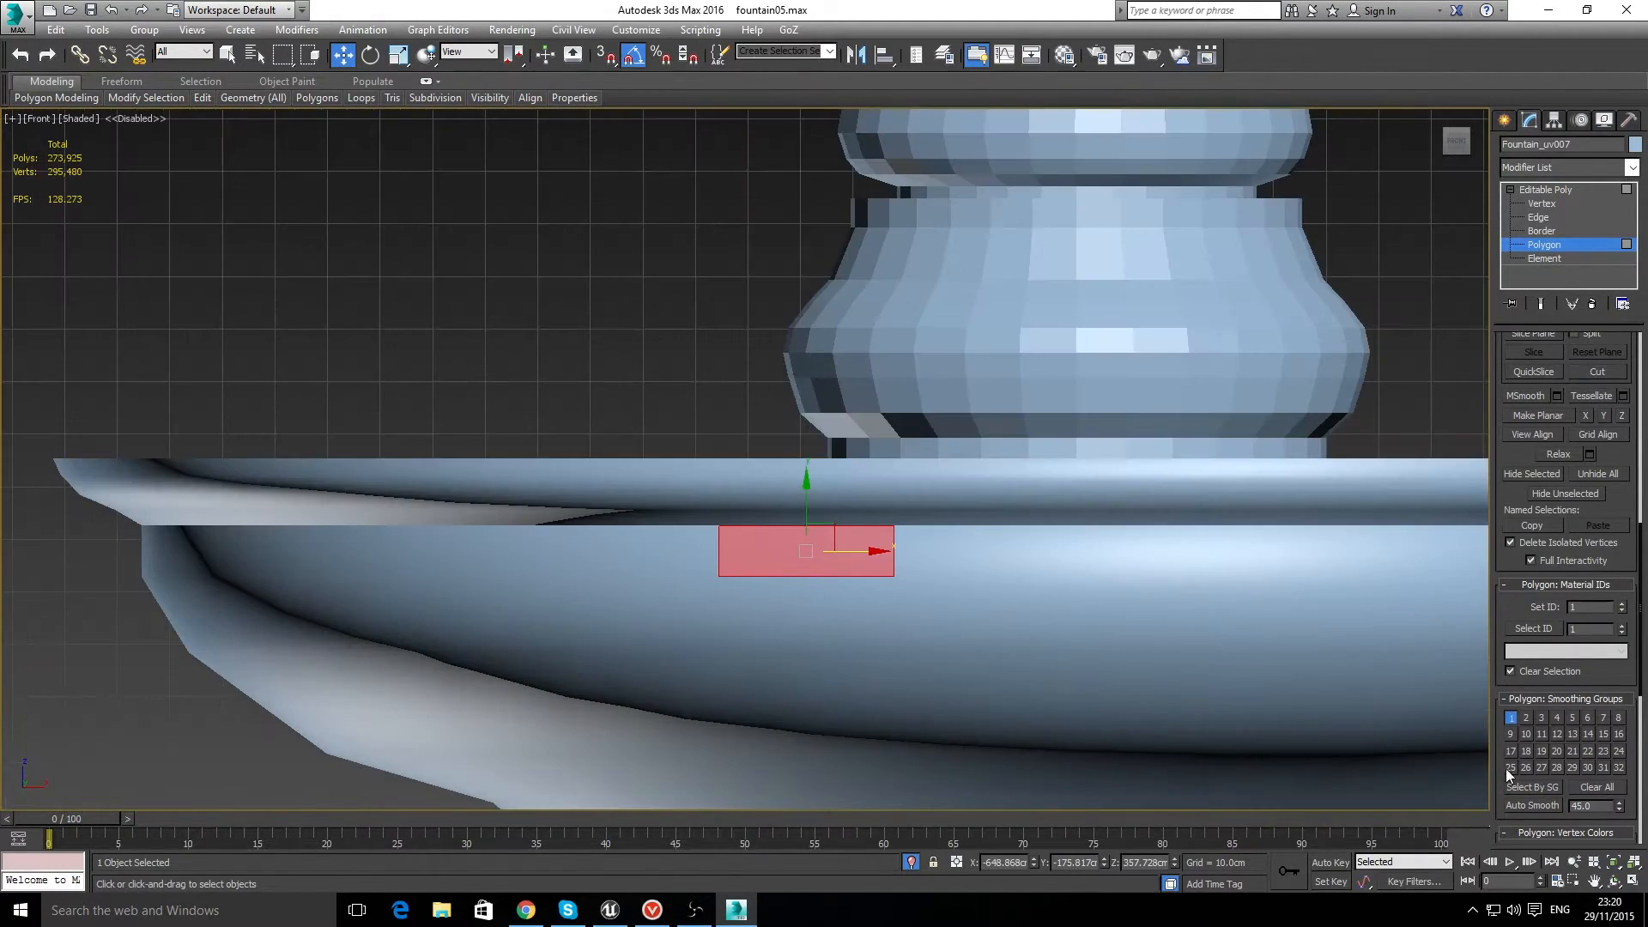
pyautogui.click(1528, 719)
pyautogui.click(642, 282)
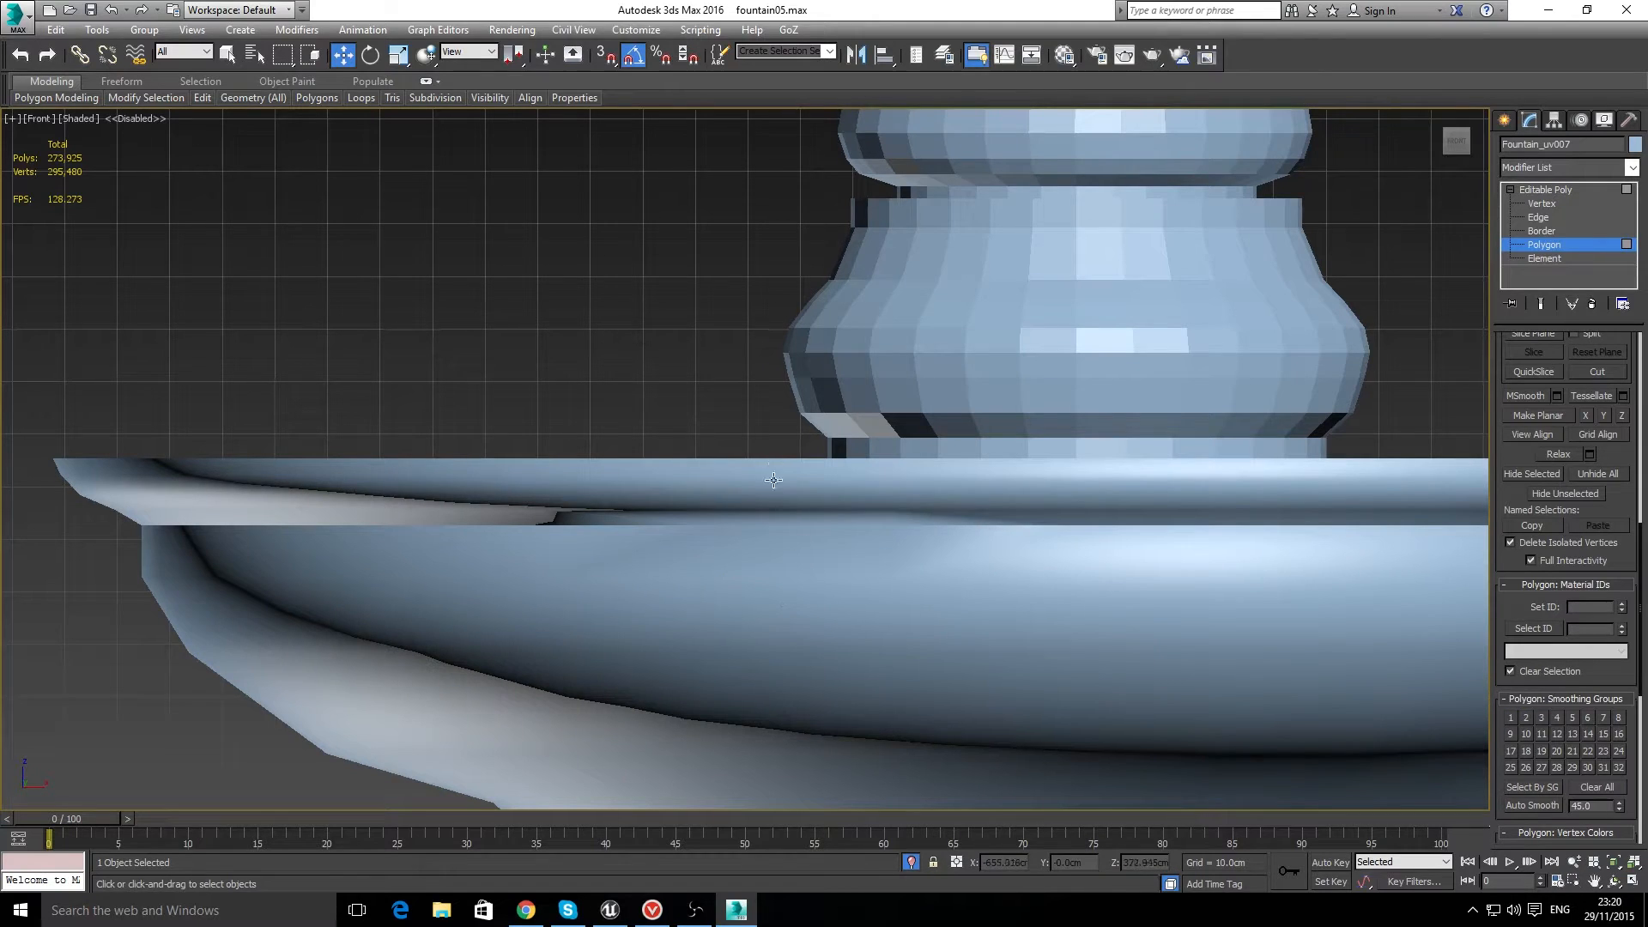
# Step: Inspect the smoothing groups of the altered band polygon and of its neighbours on the rim and the bowl
pyautogui.click(778, 563)
pyautogui.click(771, 514)
pyautogui.click(771, 554)
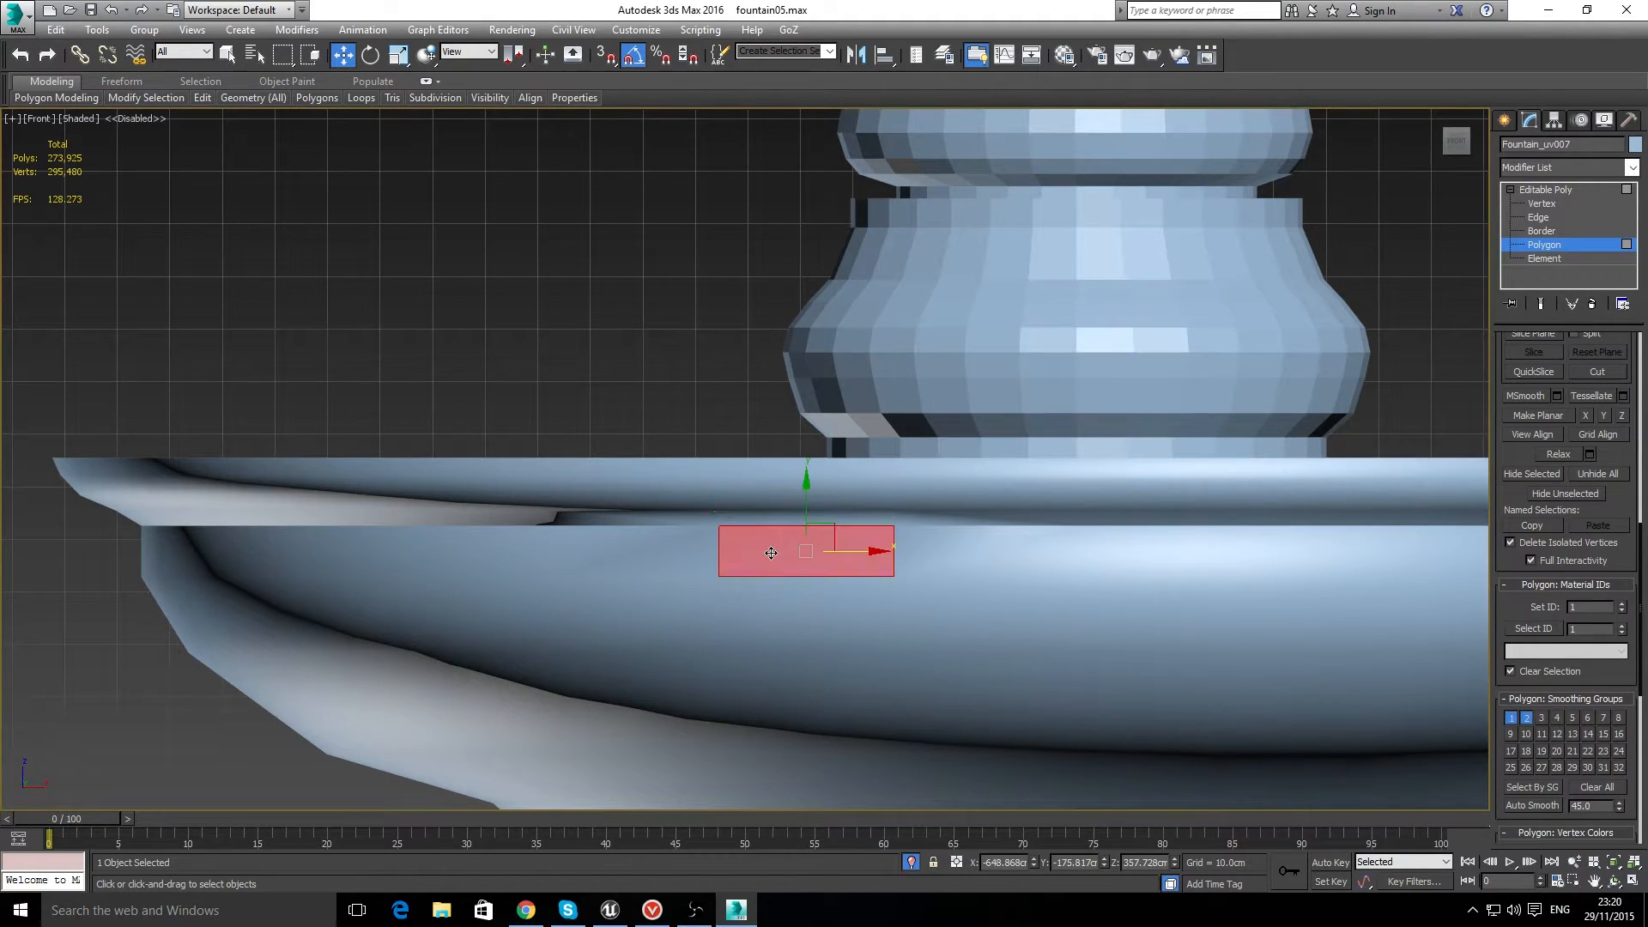
pyautogui.click(759, 506)
pyautogui.click(669, 543)
pyautogui.click(856, 595)
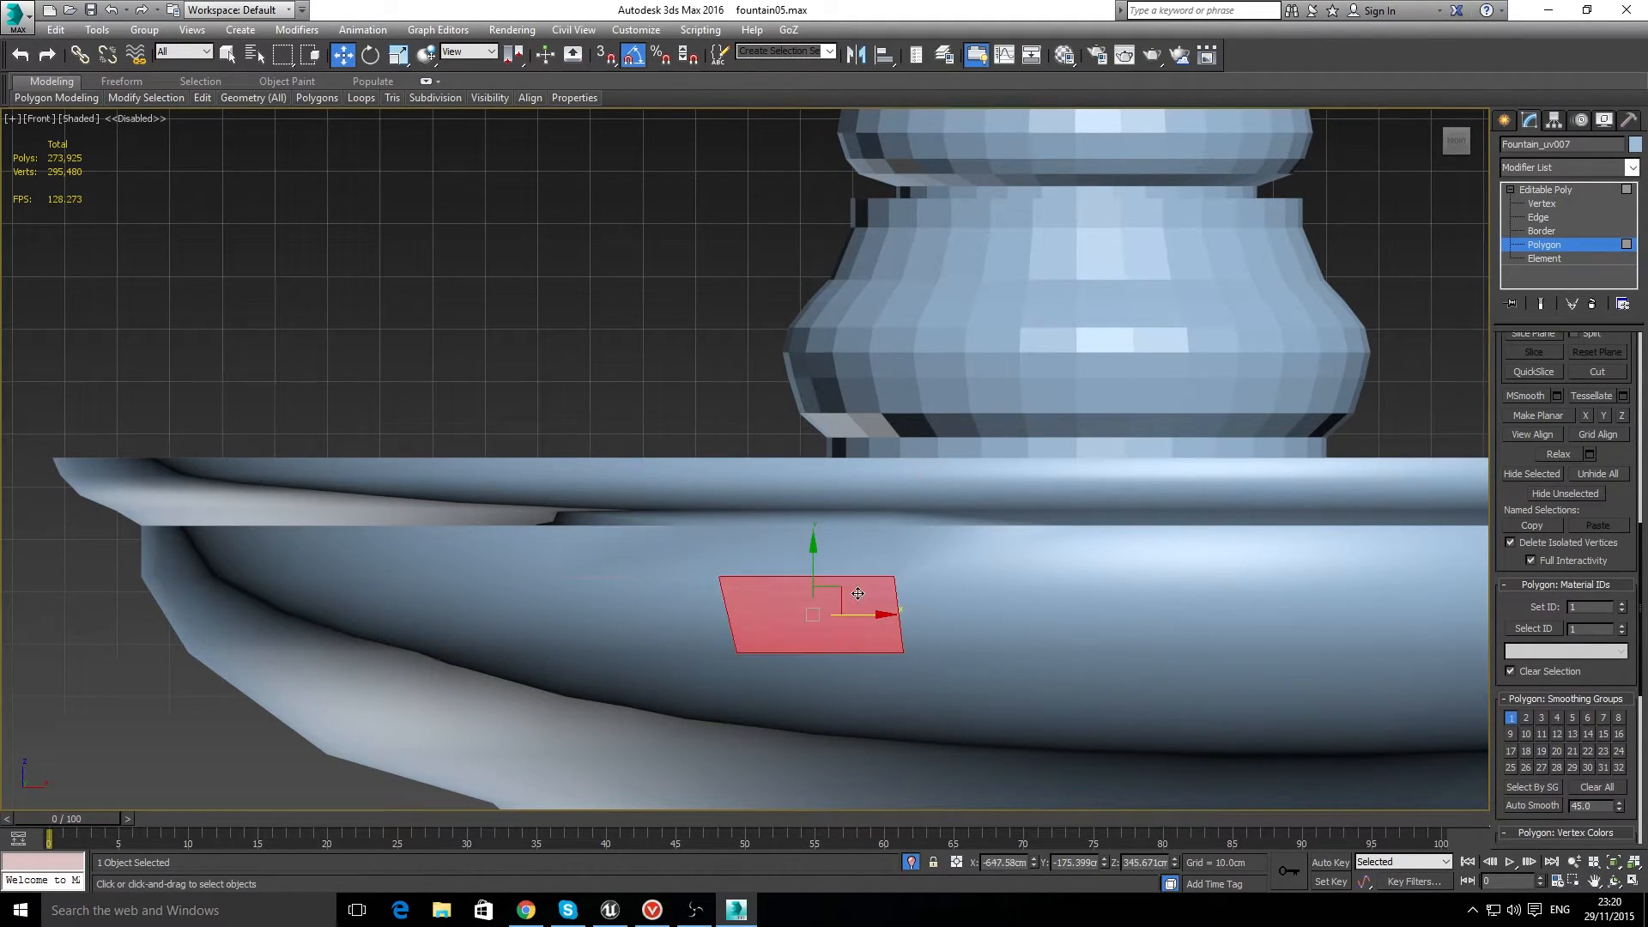
# Step: Remove smoothing group 2 from the altered band polygon so that it belongs only to group 1
pyautogui.click(764, 530)
pyautogui.click(1528, 717)
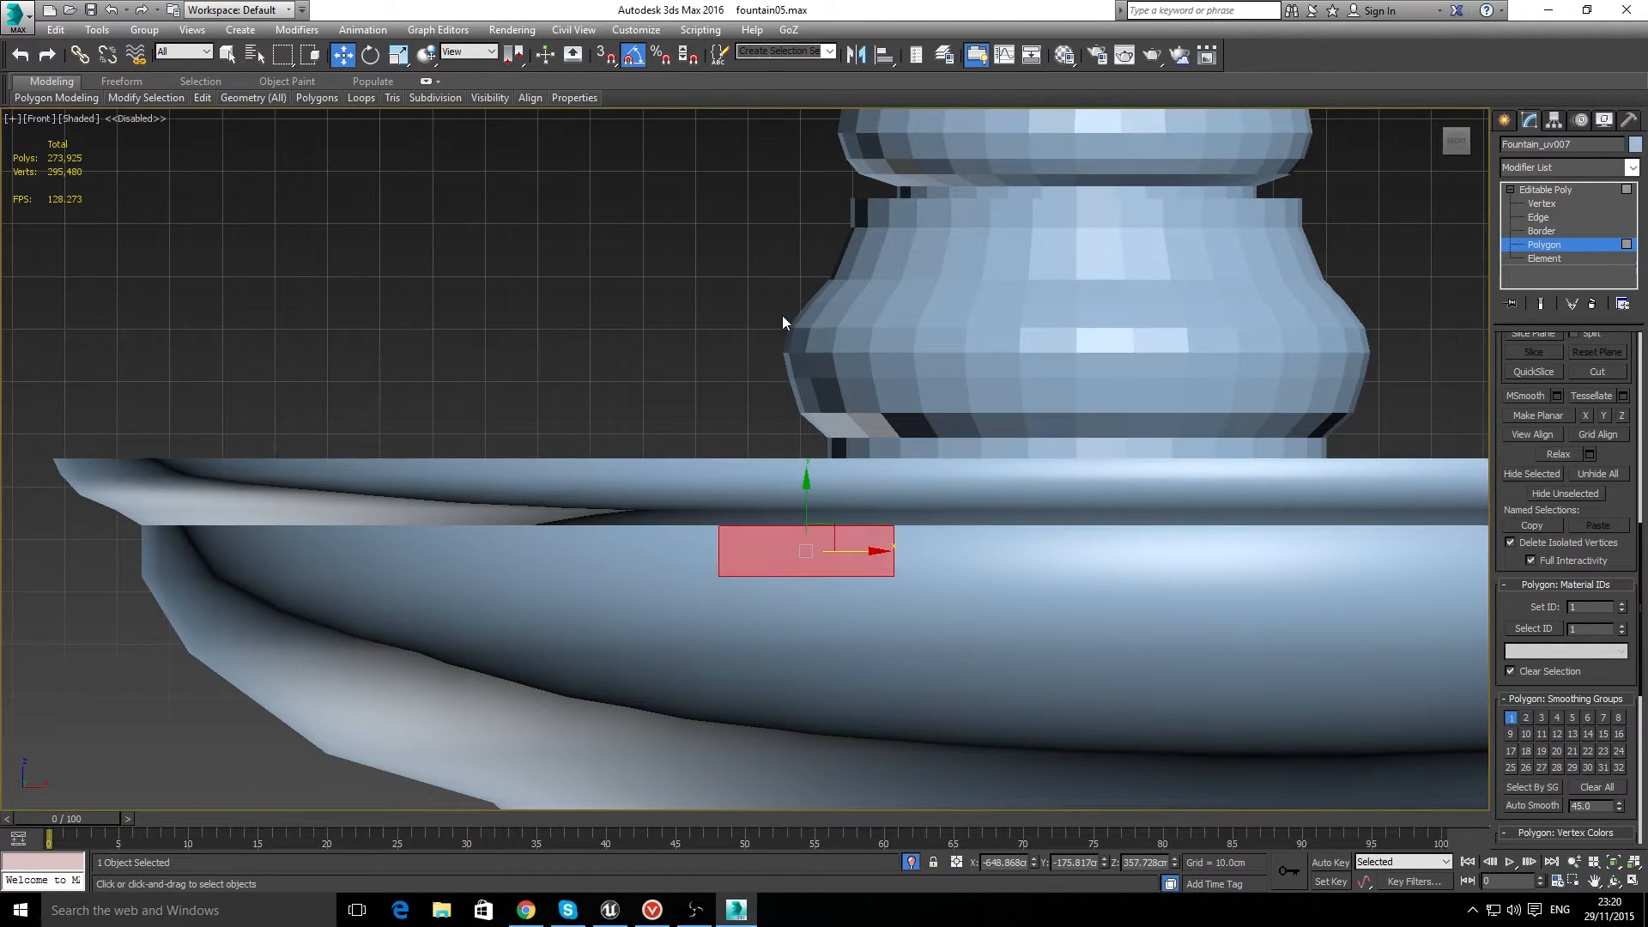
pyautogui.click(781, 315)
# Step: Assign smoothing group 5 to the full polygon loop of the tapered column section below the middle bowl
pyautogui.scroll(-3, 944, 393)
pyautogui.scroll(-5, 944, 394)
pyautogui.scroll(7, 952, 514)
pyautogui.click(968, 526)
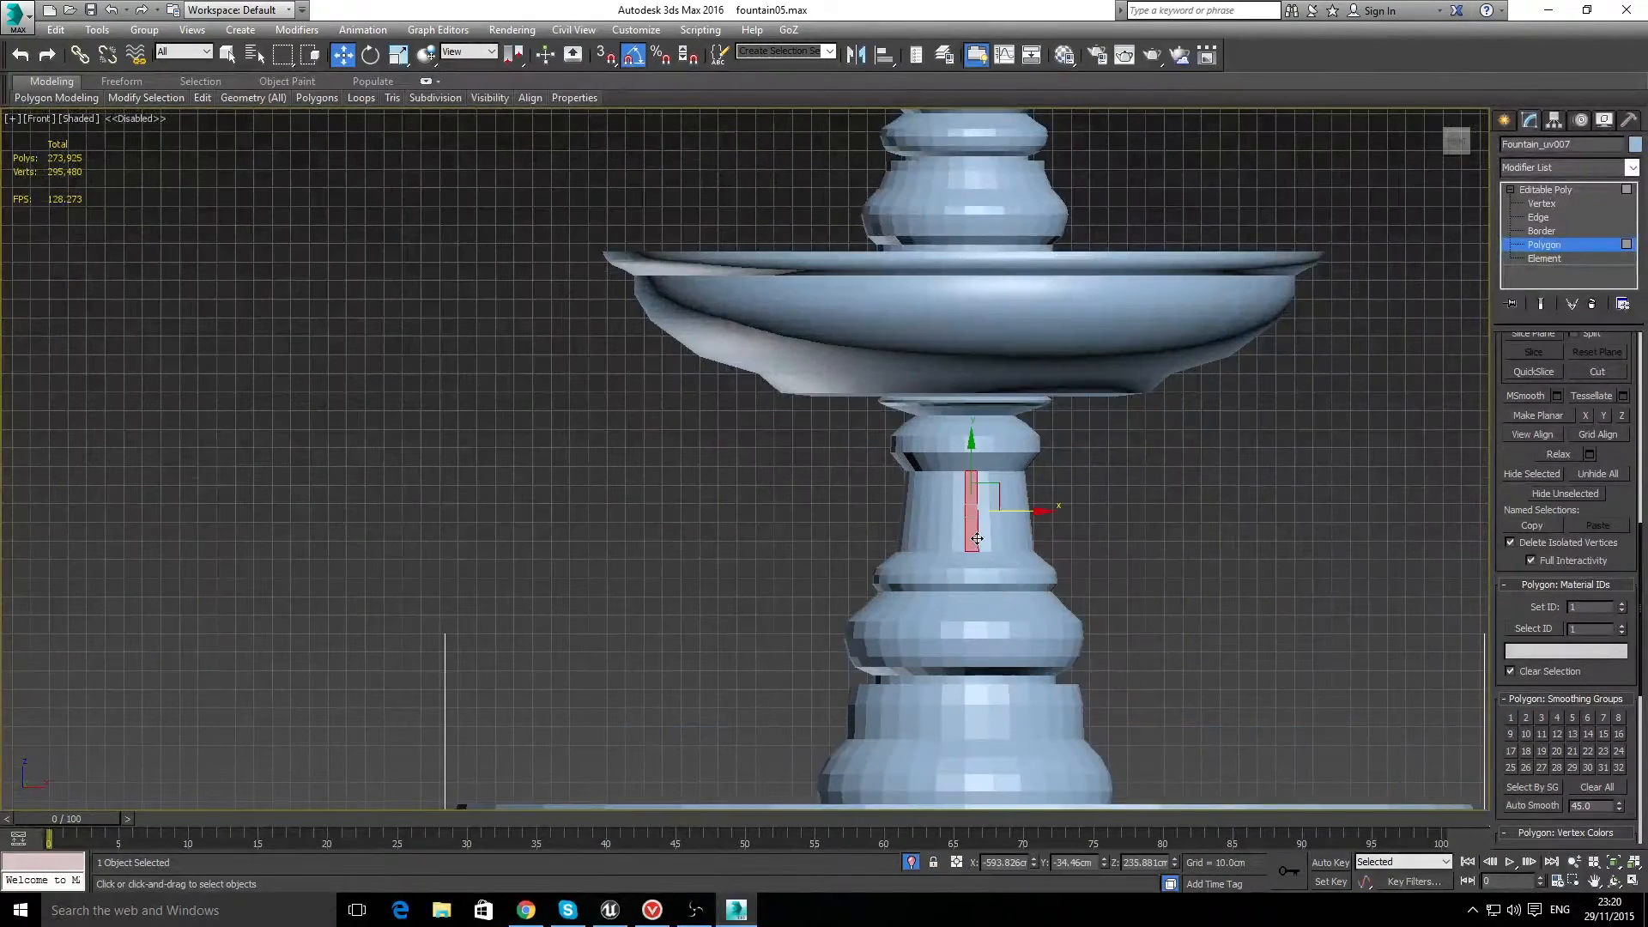
pyautogui.keyDown('shift'); pyautogui.click(956, 529); pyautogui.keyUp('shift')
pyautogui.click(1571, 717)
pyautogui.click(1249, 527)
# Step: Assign smoothing group 5 to all polygons of the flared ring directly beneath the tapered column section
pyautogui.scroll(2, 939, 567)
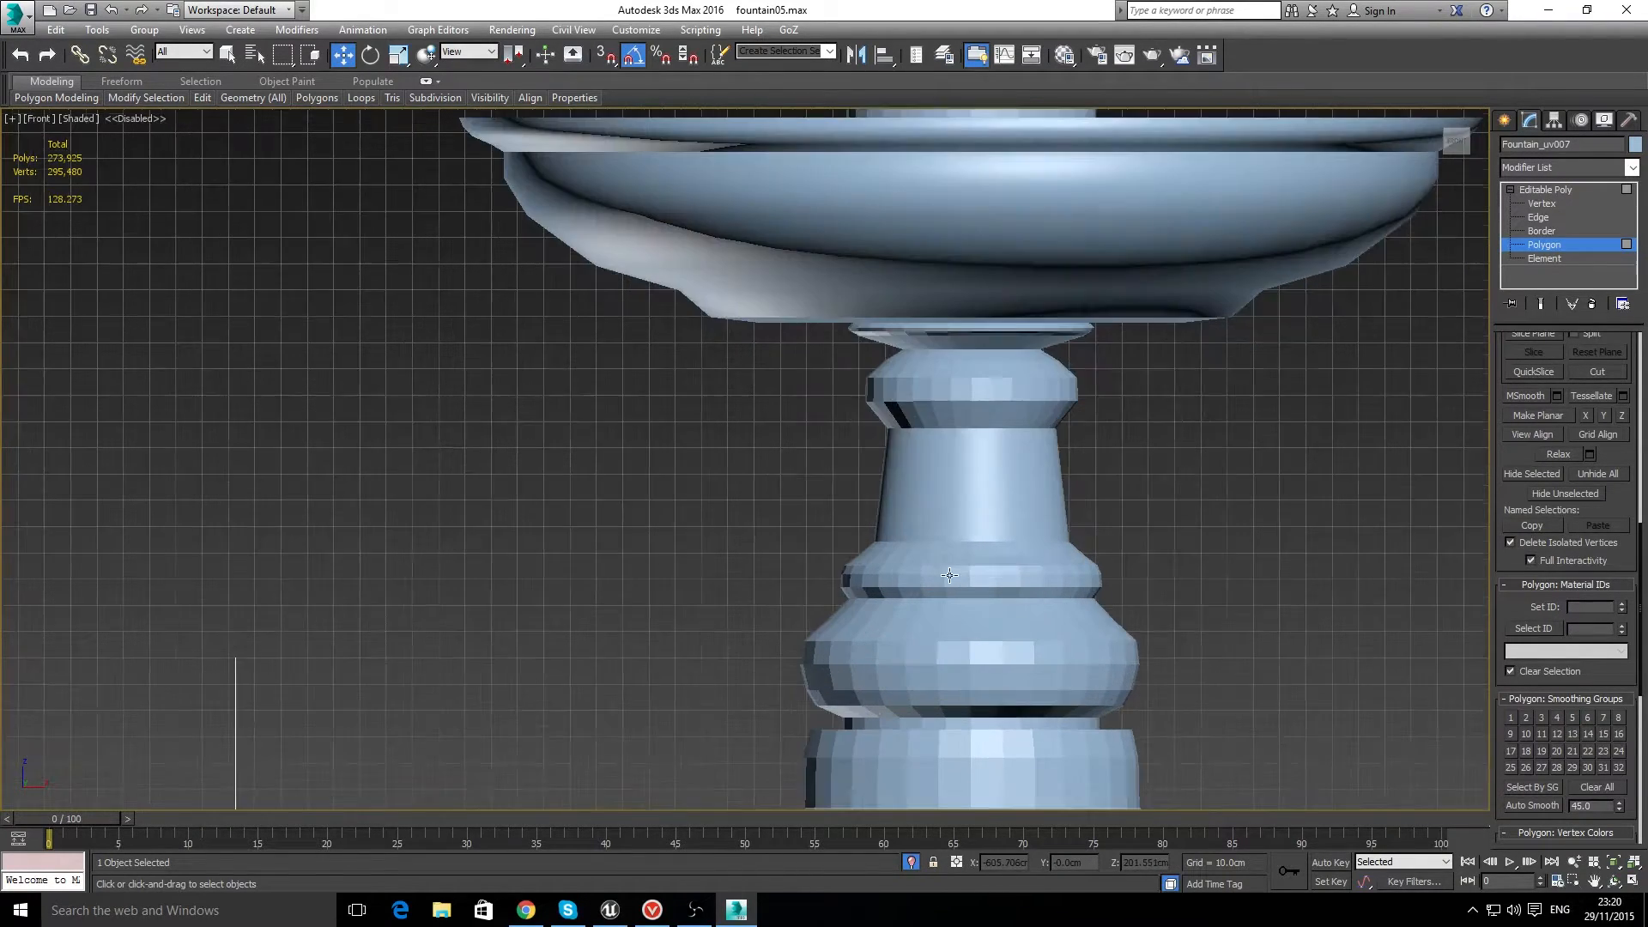
pyautogui.moveTo(1132, 602); pyautogui.dragTo(1145, 600)
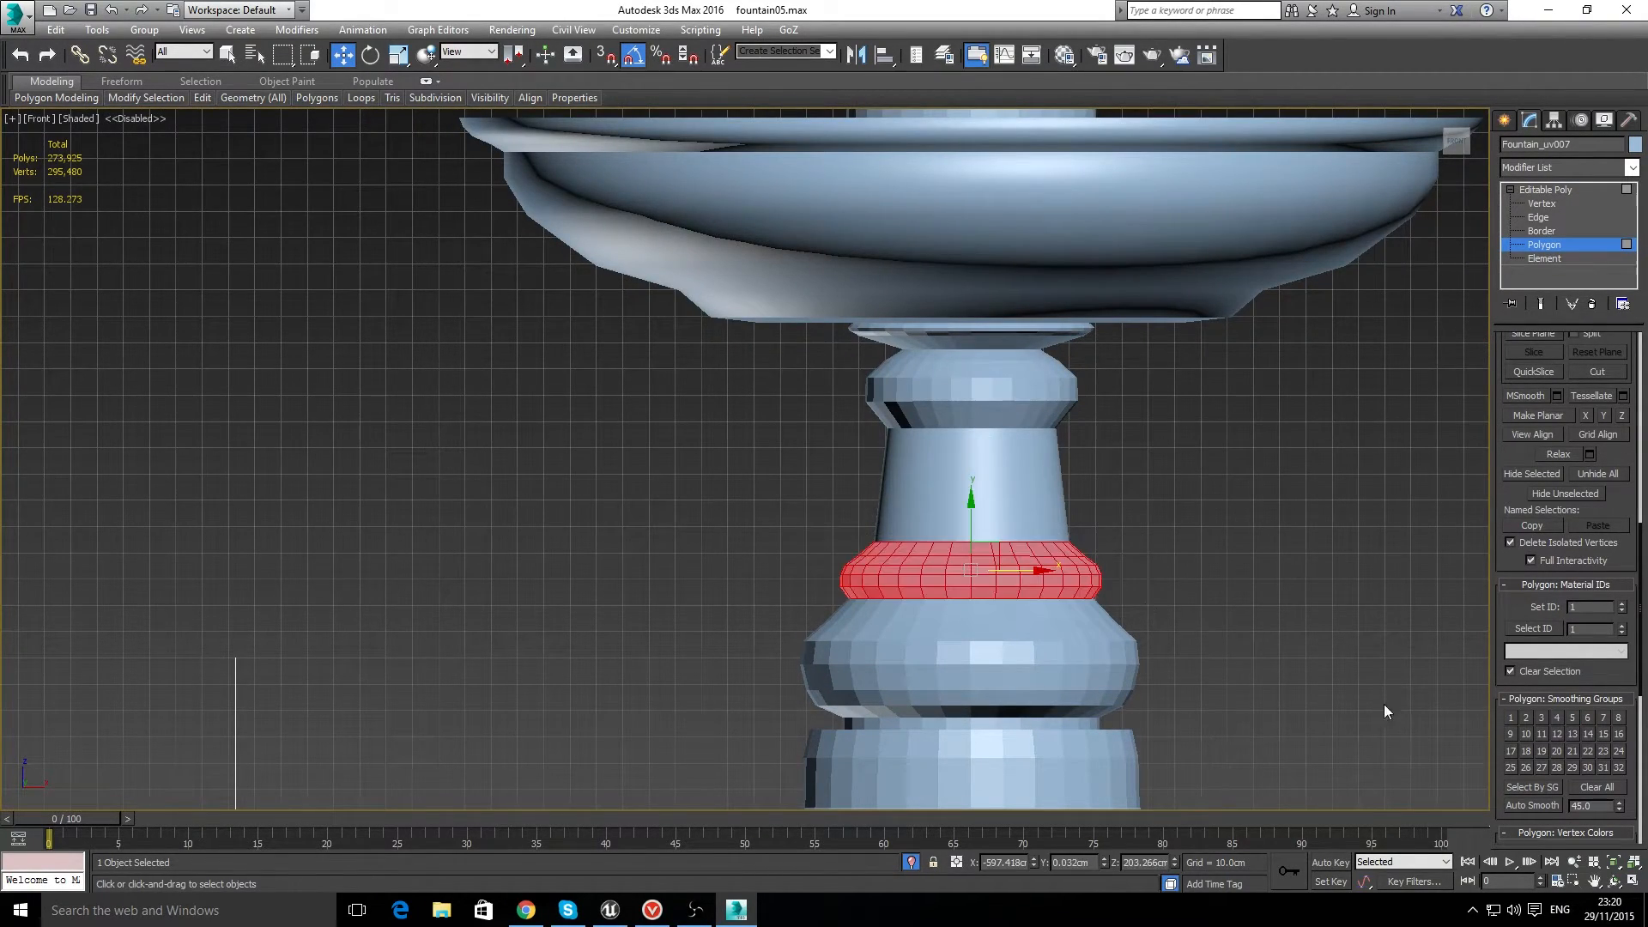
pyautogui.click(1571, 717)
pyautogui.click(788, 618)
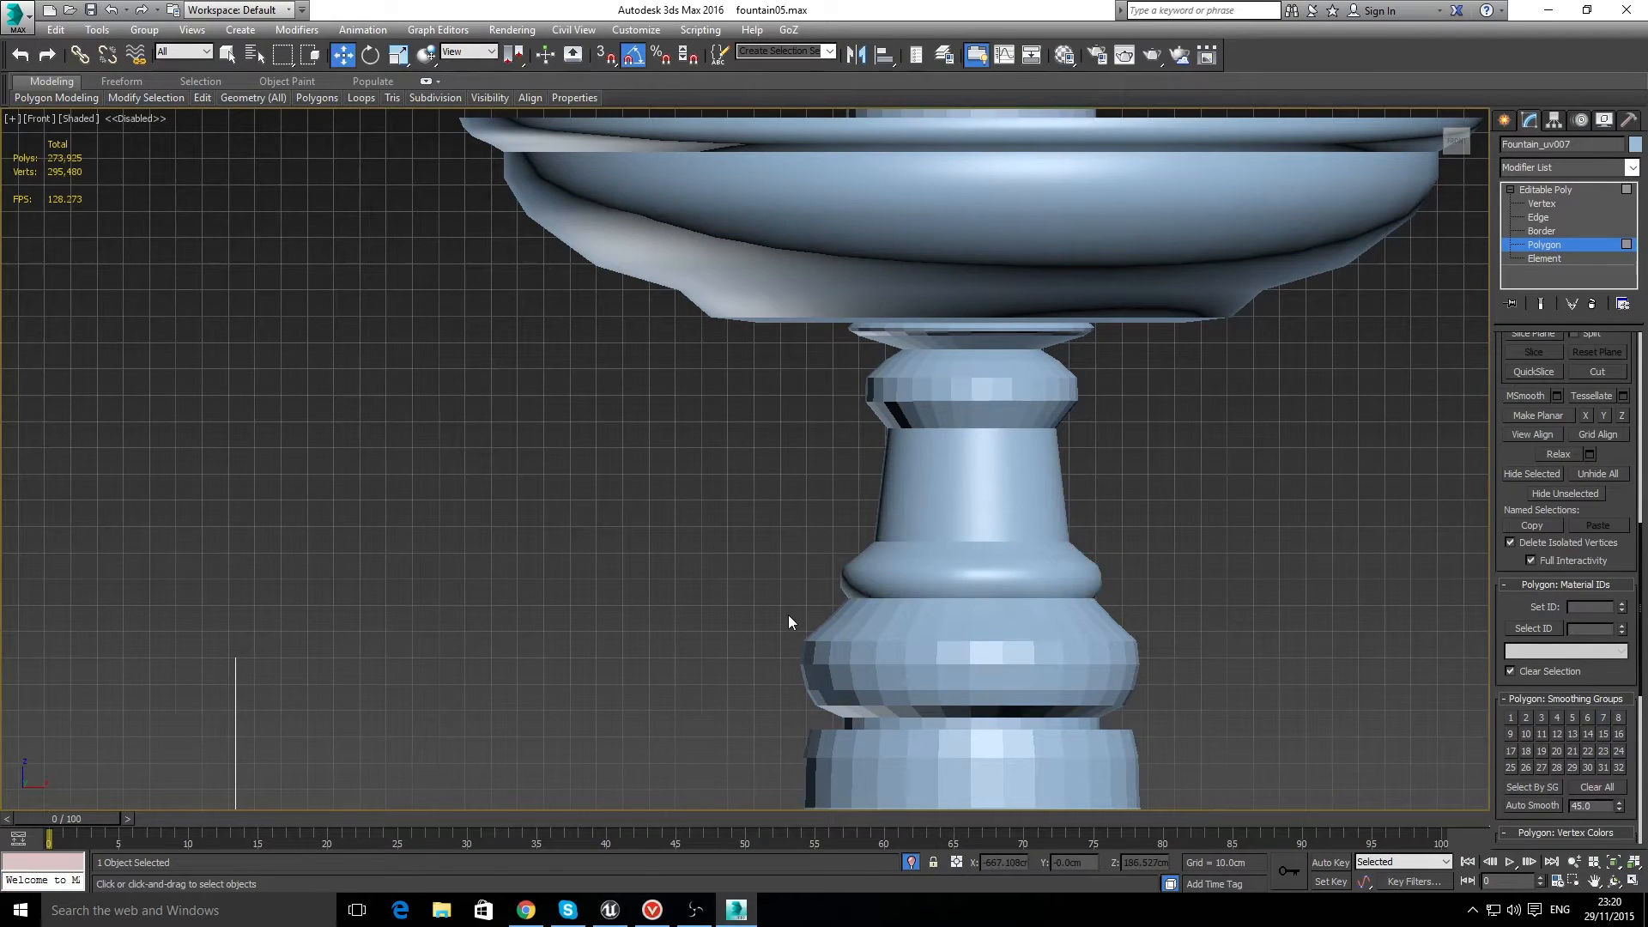
# Step: Assign smoothing group 22 to all polygons of the wide rounded bulge beneath the flared column ring
pyautogui.moveTo(1150, 723); pyautogui.dragTo(1151, 723)
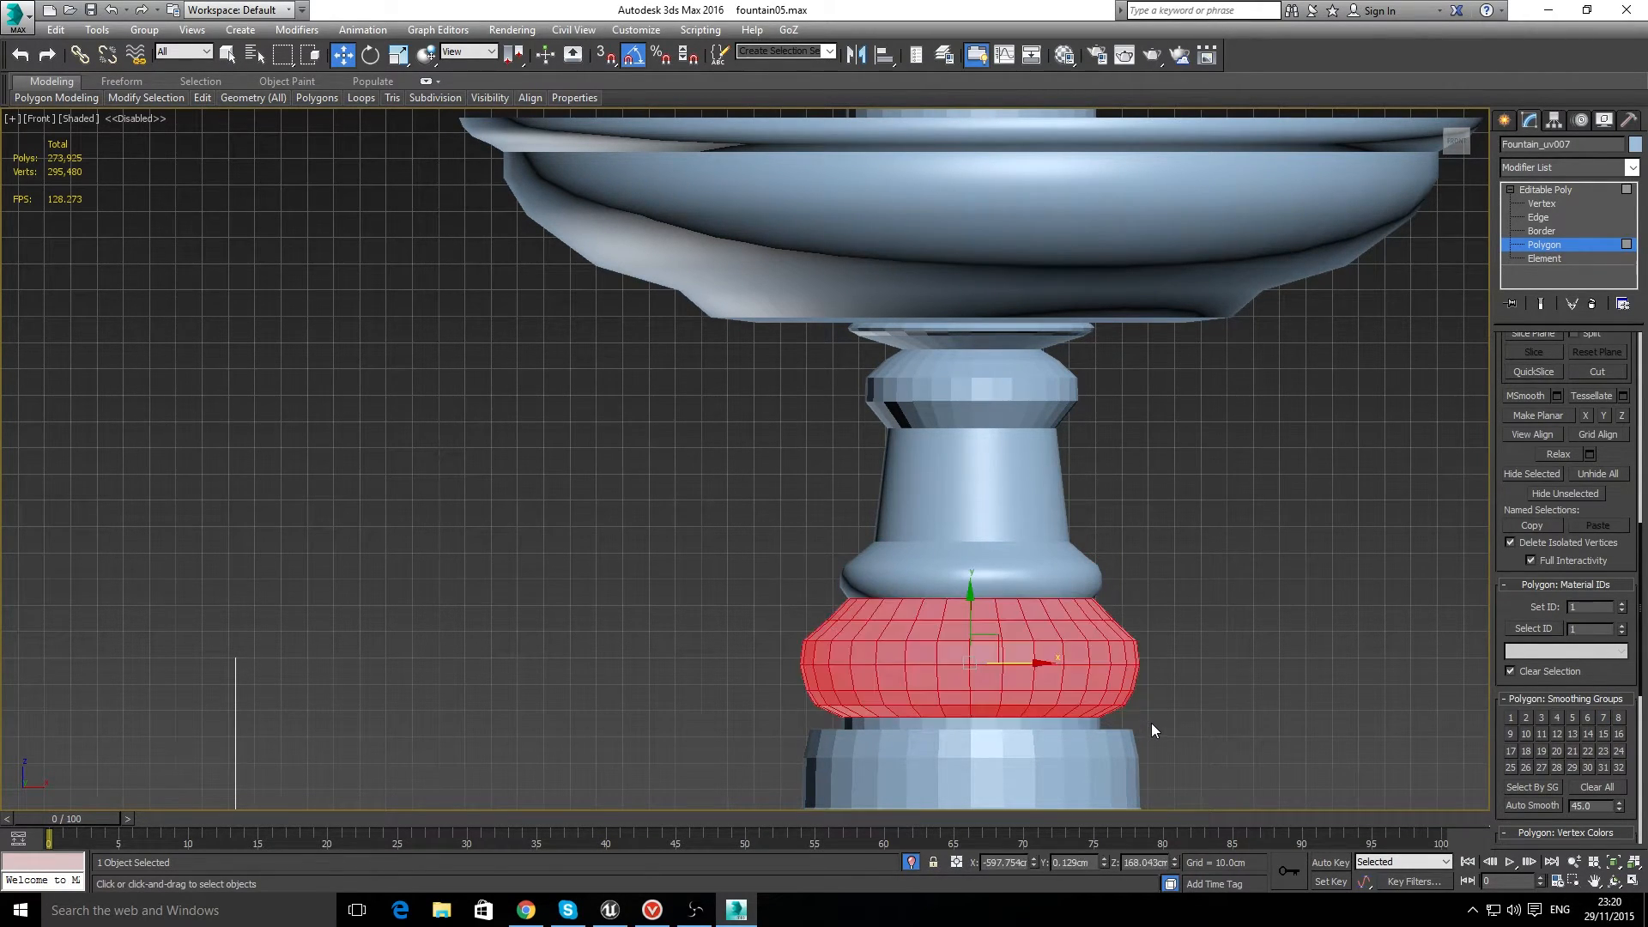
pyautogui.click(1583, 748)
pyautogui.click(1136, 506)
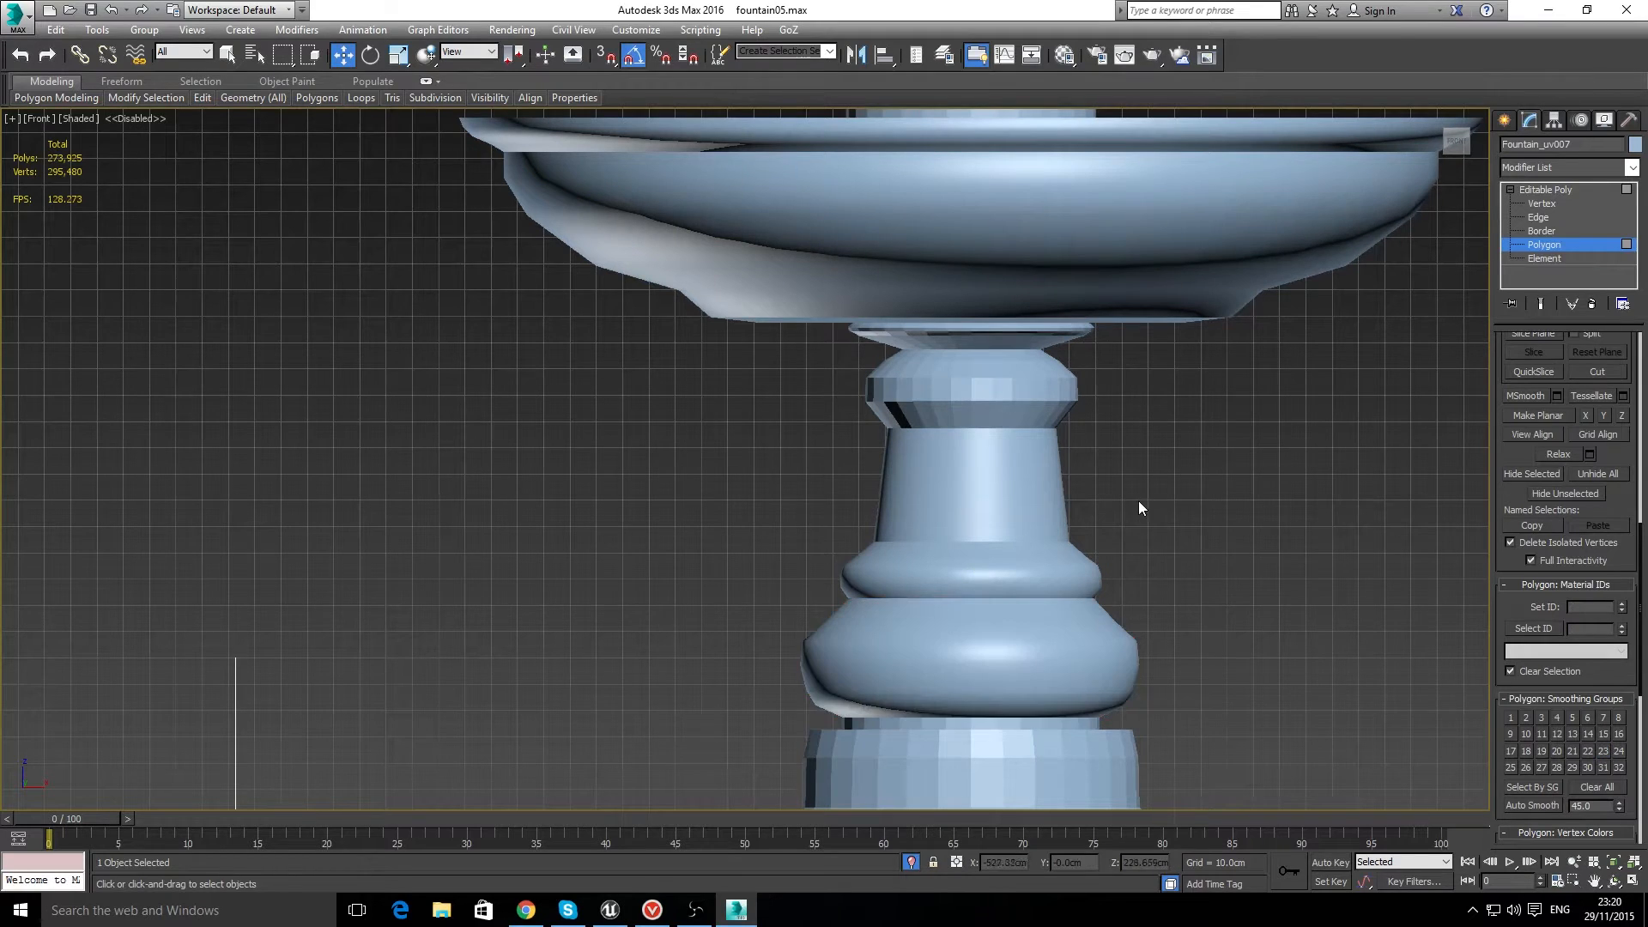
# Step: Assign smoothing group 18 to the polygon loop of the narrow collar under the column's wide bulge
pyautogui.scroll(-5, 1141, 515)
pyautogui.scroll(4, 1129, 605)
pyautogui.click(997, 626)
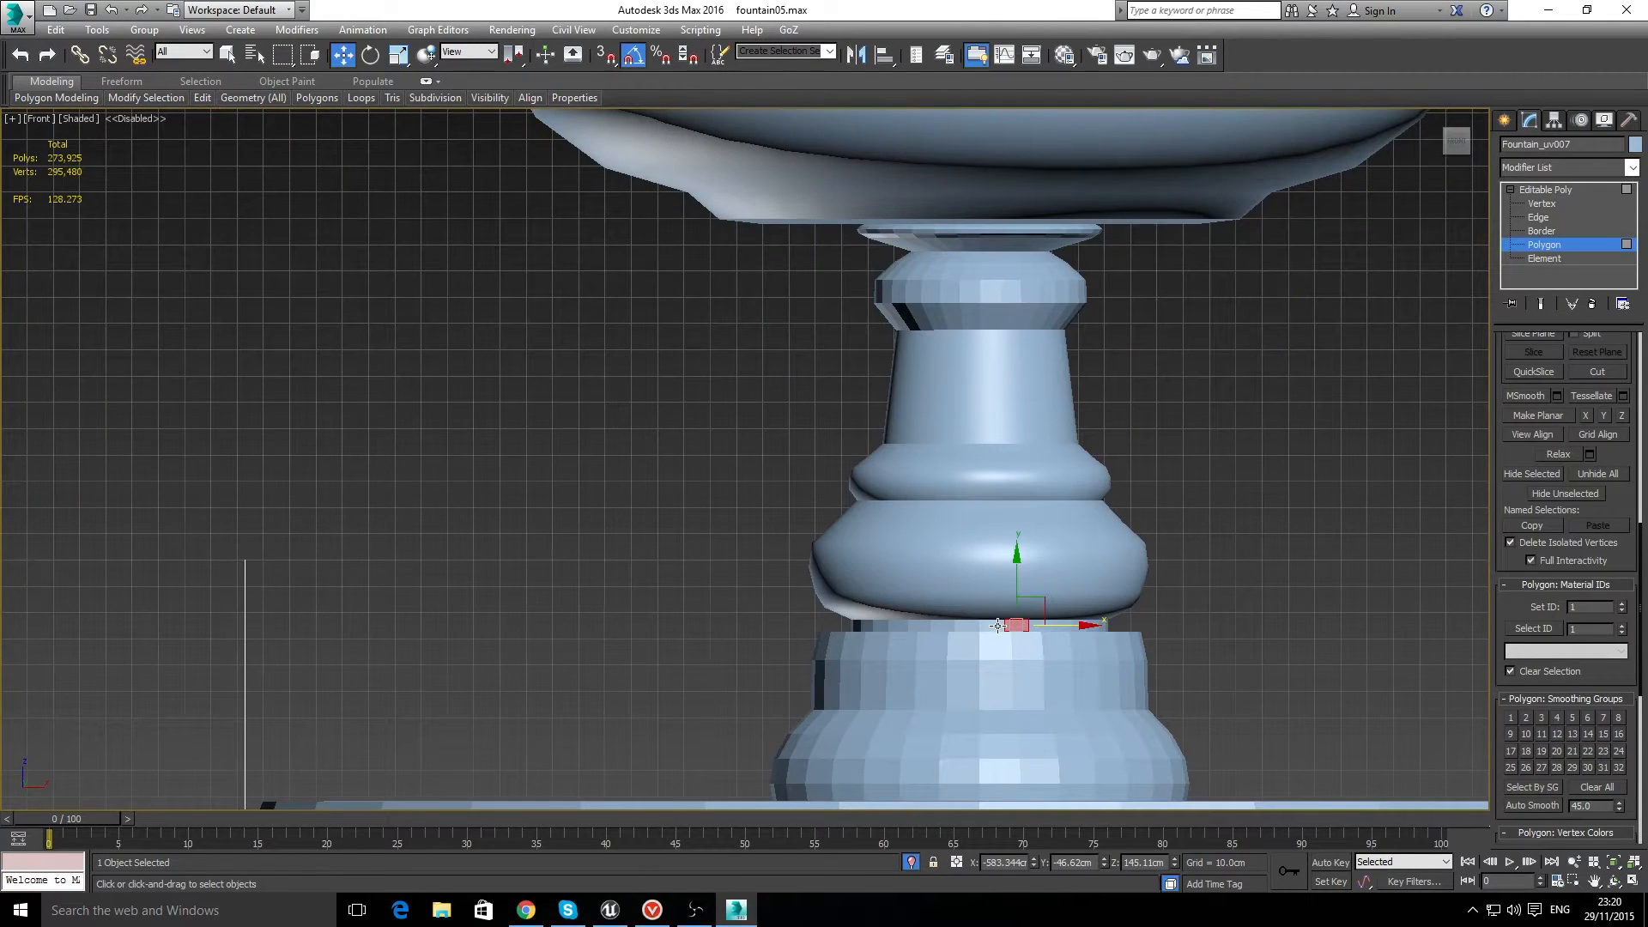
pyautogui.click(1525, 752)
pyautogui.click(1362, 564)
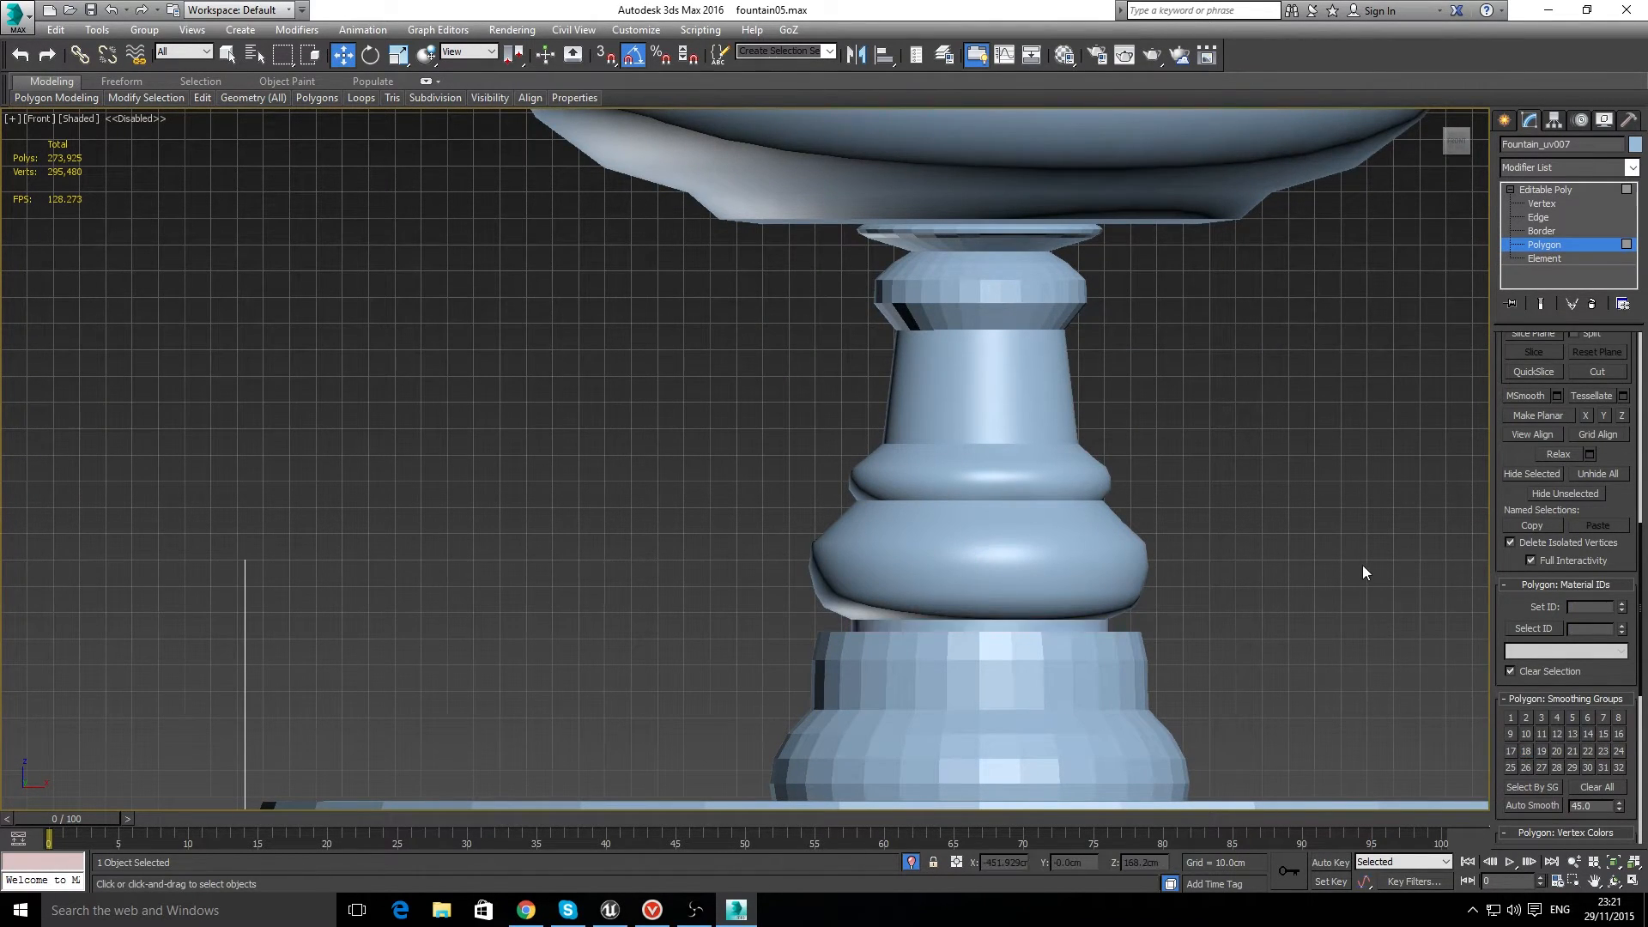
# Step: Compare the partly smoothed fountain with the fully smooth one, examining the bowls, column sections and base of each
pyautogui.scroll(-5, 1362, 567)
pyautogui.scroll(-4, 1382, 562)
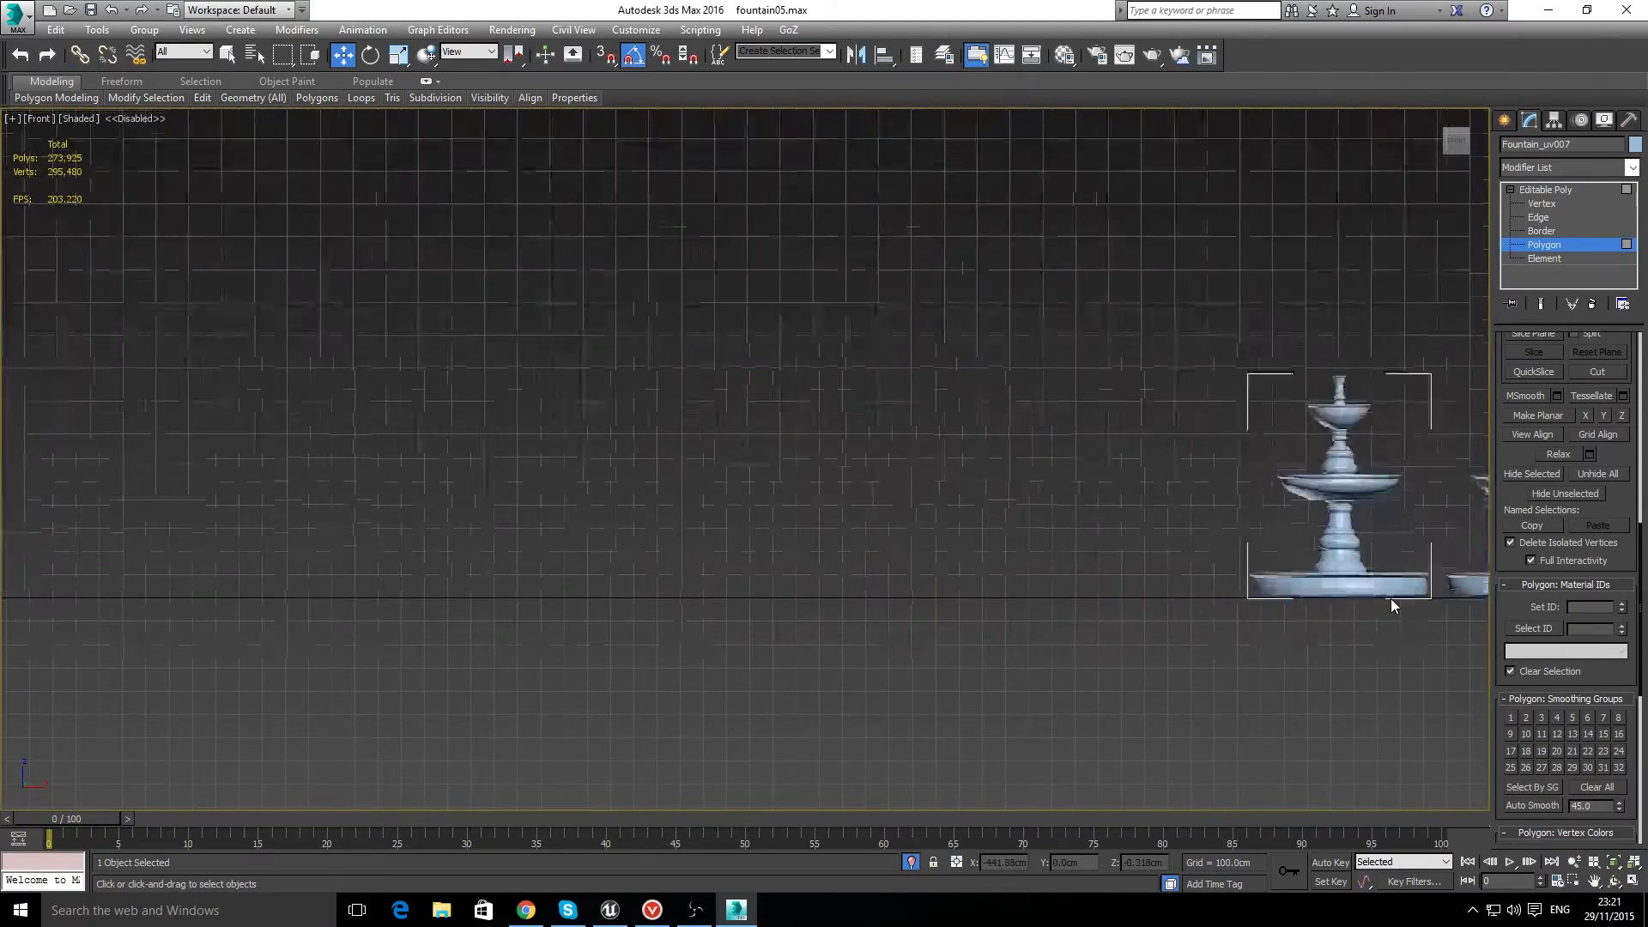
pyautogui.scroll(5, 1390, 599)
pyautogui.moveTo(1232, 527); pyautogui.dragTo(929, 616)
pyautogui.click(928, 616)
pyautogui.click(1594, 881)
pyautogui.moveTo(1211, 639); pyautogui.dragTo(864, 754)
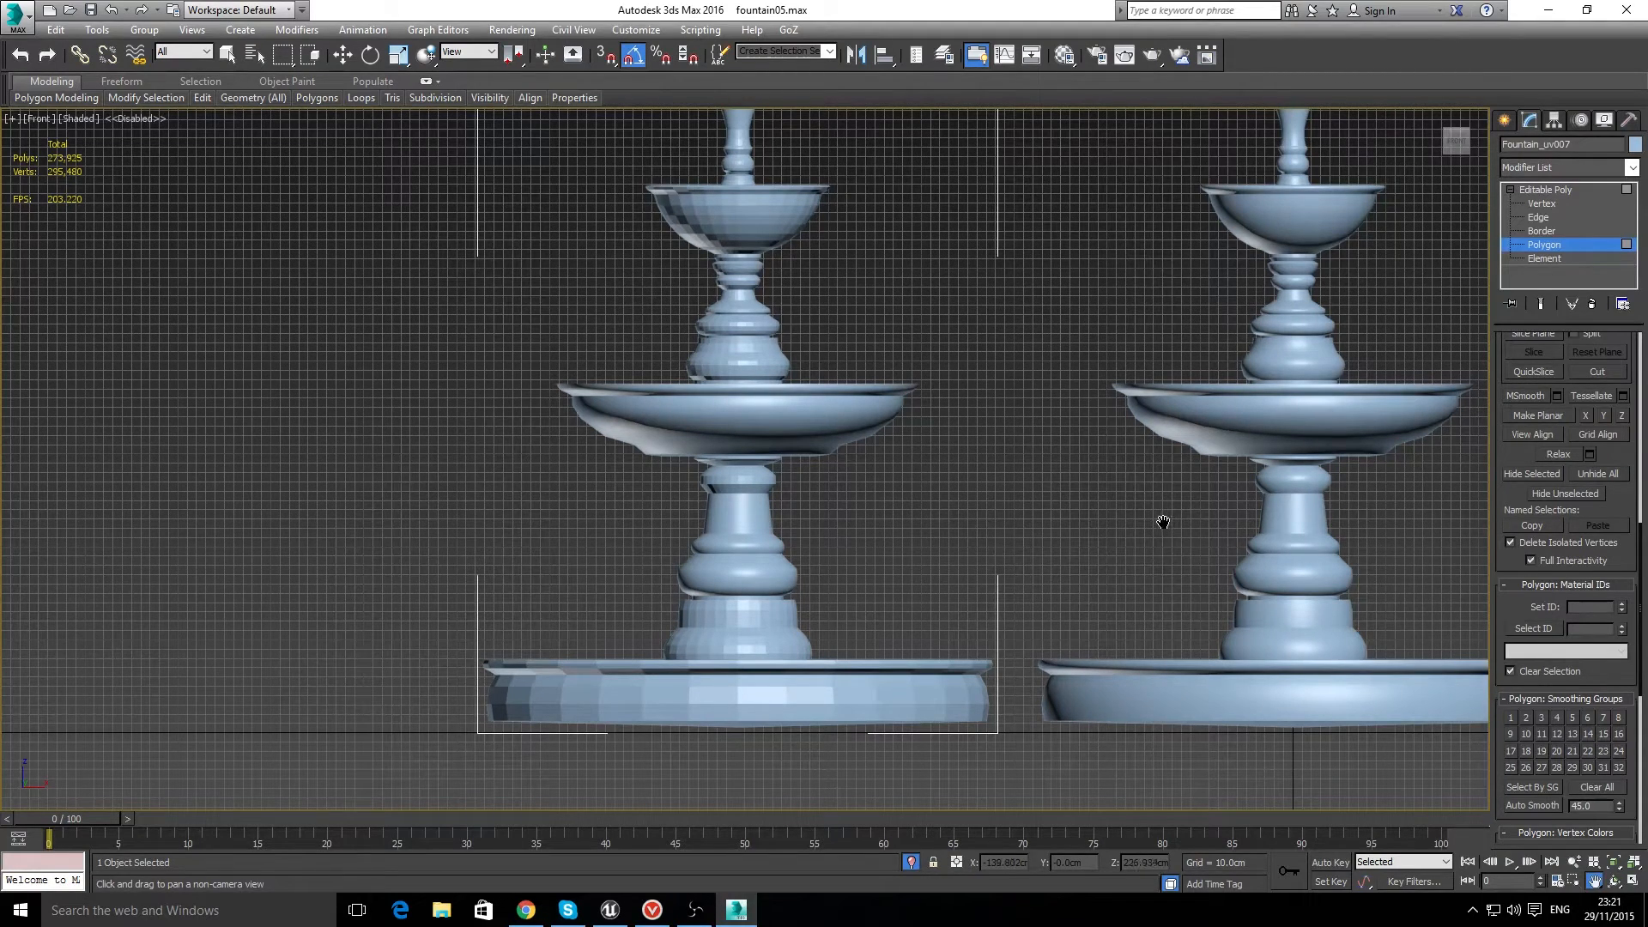
pyautogui.scroll(-2, 1228, 542)
pyautogui.scroll(6, 1231, 554)
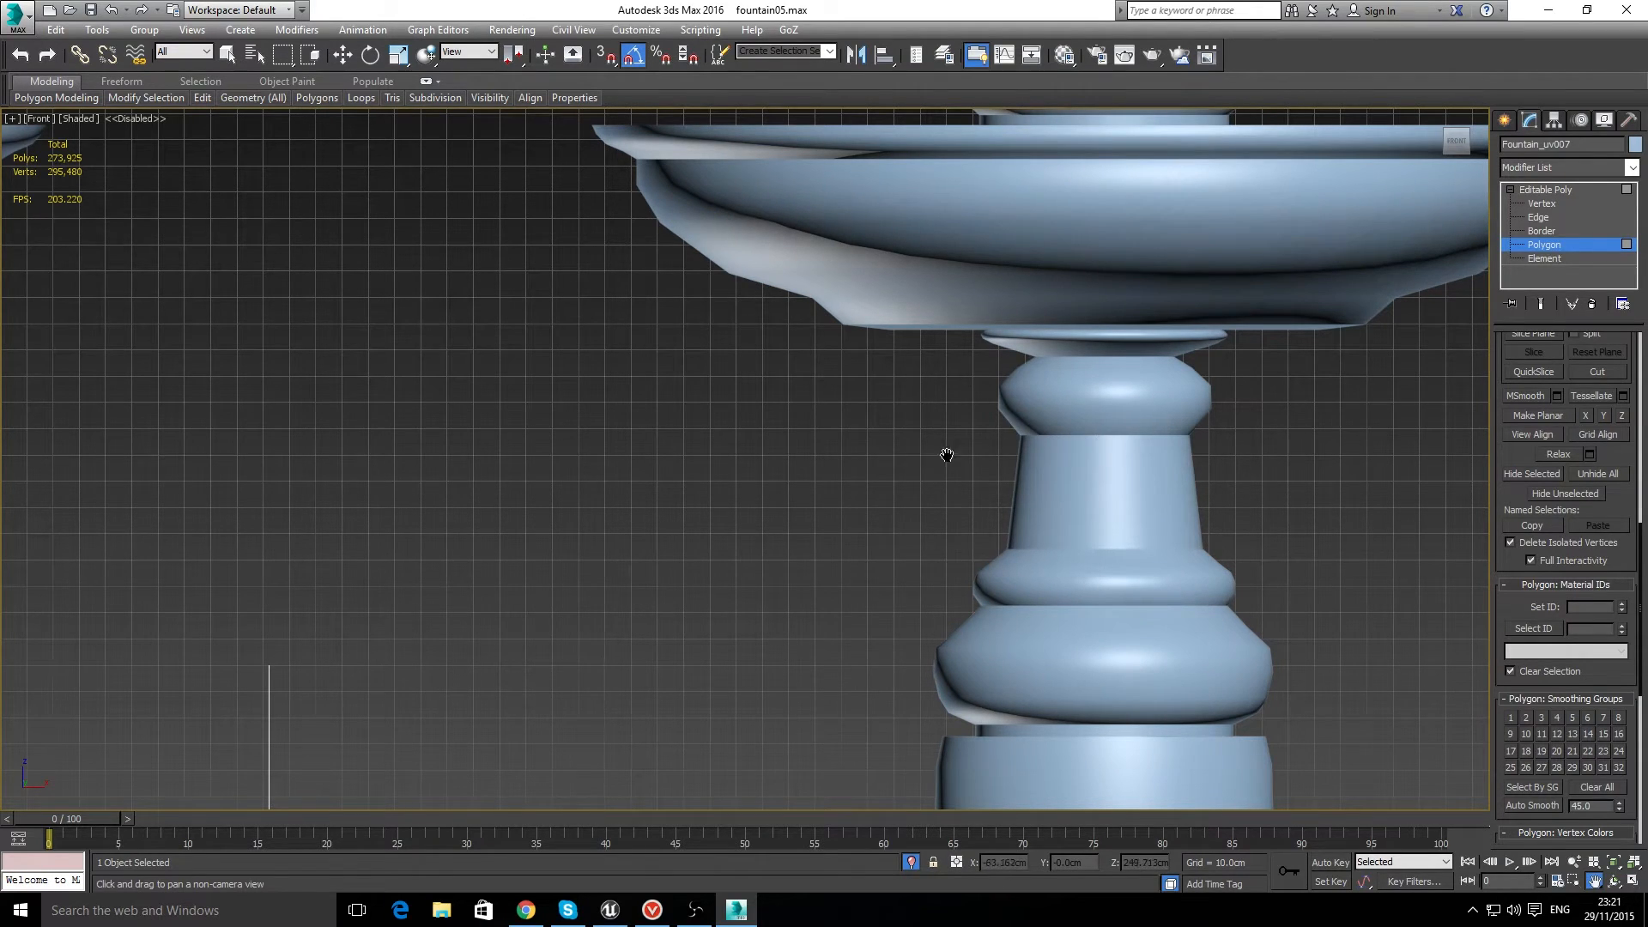
pyautogui.moveTo(438, 493); pyautogui.dragTo(798, 453, button='middle')
pyautogui.scroll(-3, 751, 471)
pyautogui.moveTo(420, 471); pyautogui.dragTo(830, 415, button='middle')
pyautogui.scroll(2, 771, 523)
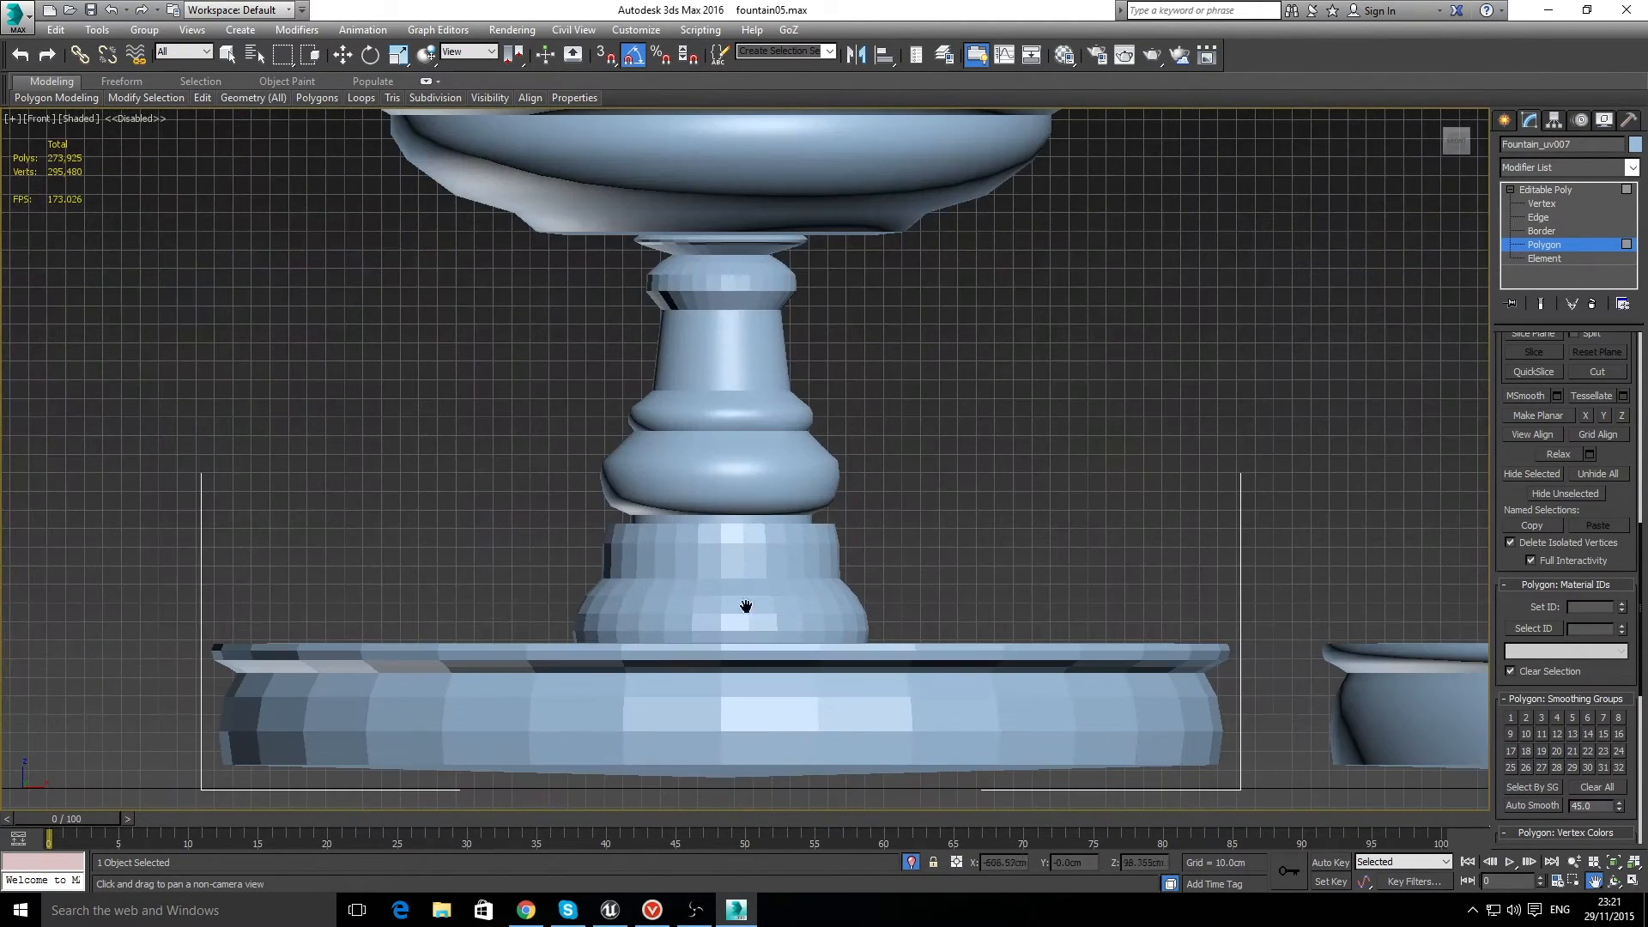
pyautogui.scroll(3, 665, 559)
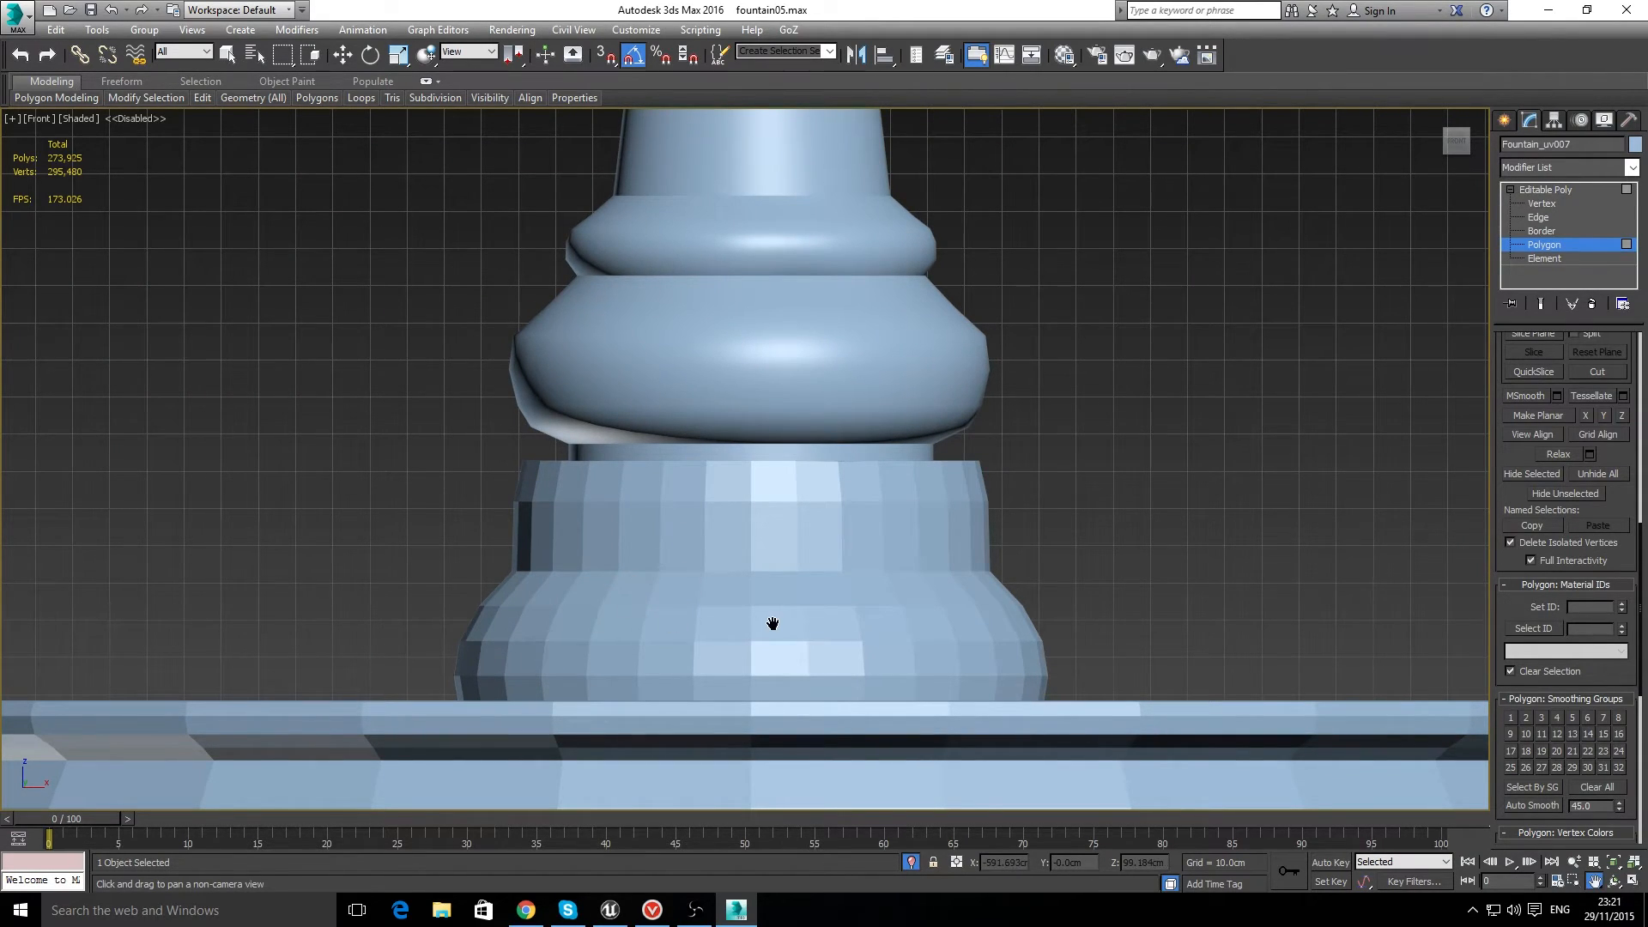
pyautogui.scroll(-6, 772, 624)
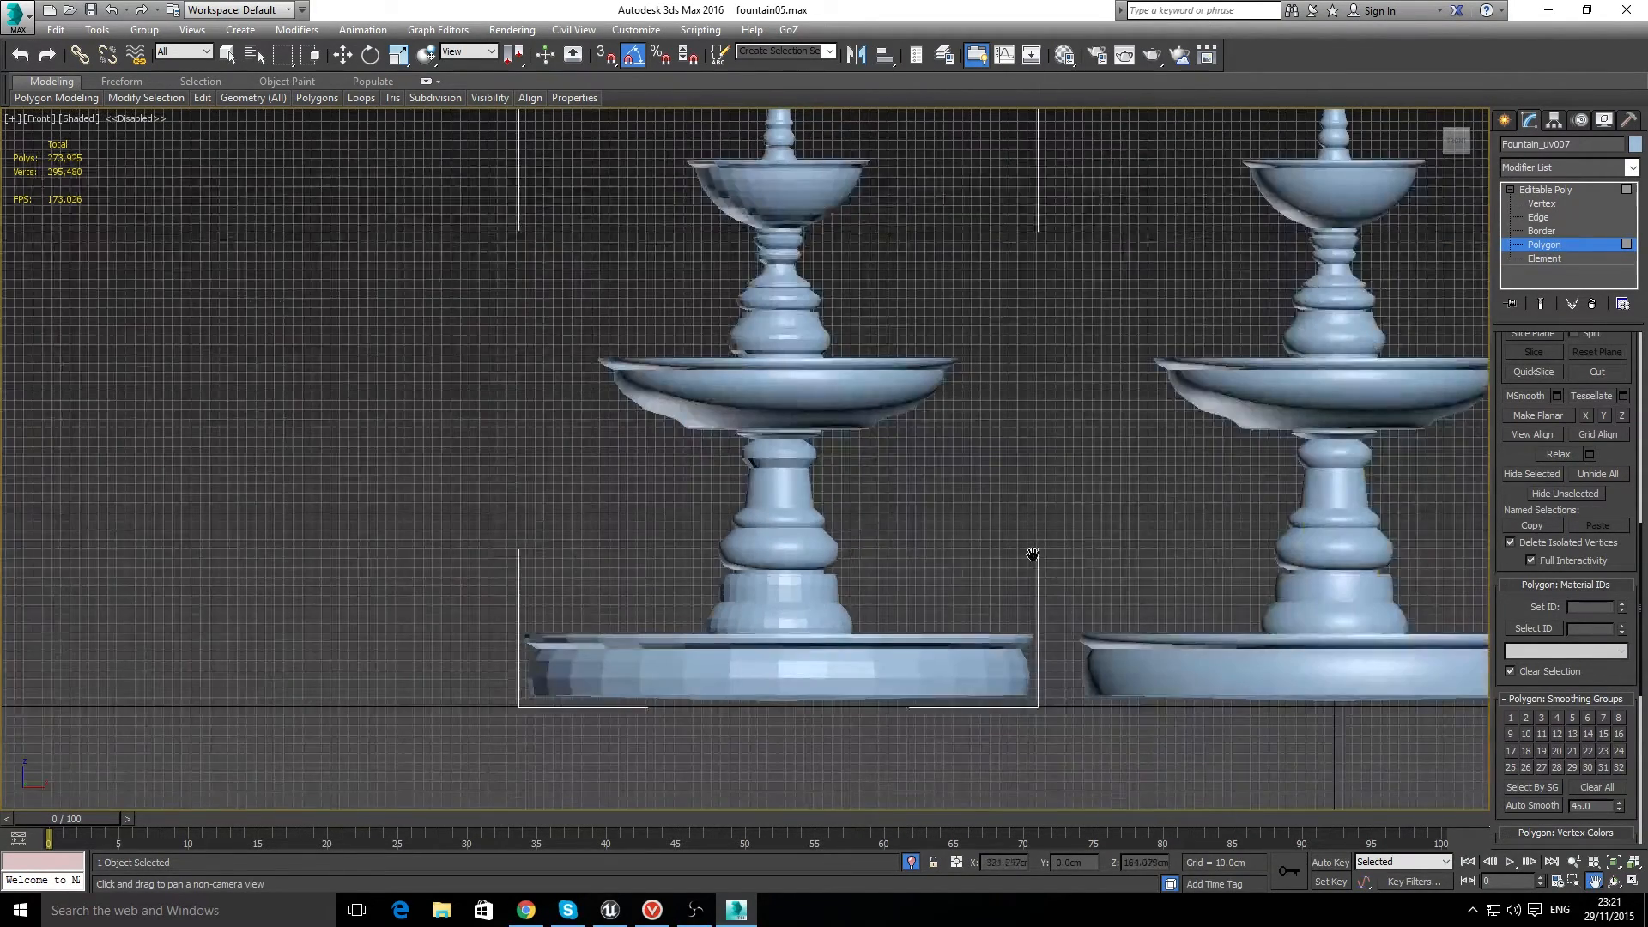